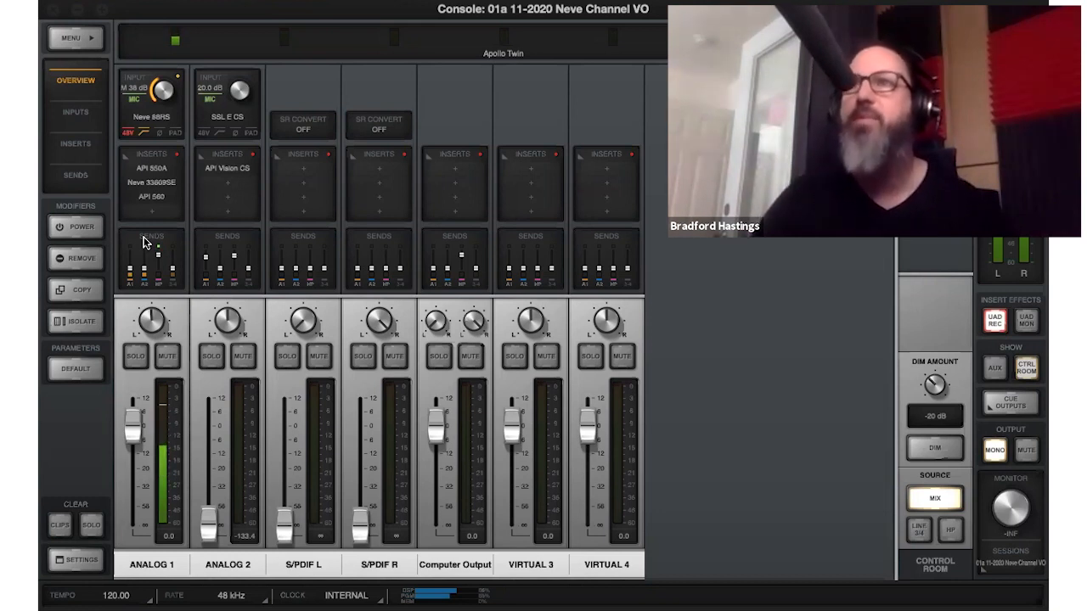
# Step: Open the Neve 88RS channel strip on Analog 1 and switch off its EQ section
pyautogui.click(154, 119)
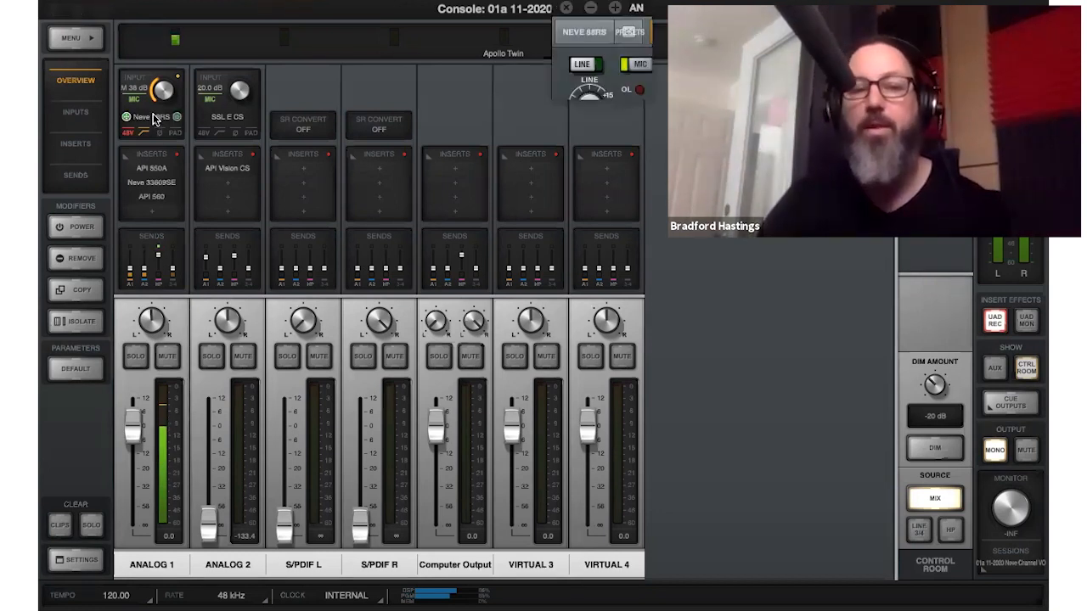
pyautogui.moveTo(880, 4); pyautogui.dragTo(364, 12)
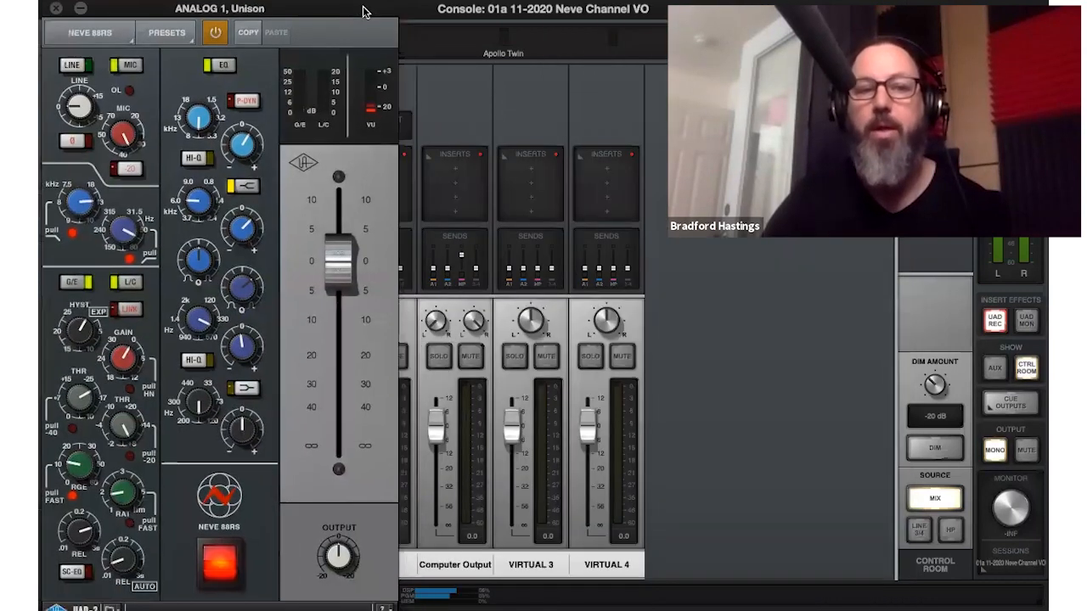
pyautogui.moveTo(169, 4); pyautogui.dragTo(163, 2)
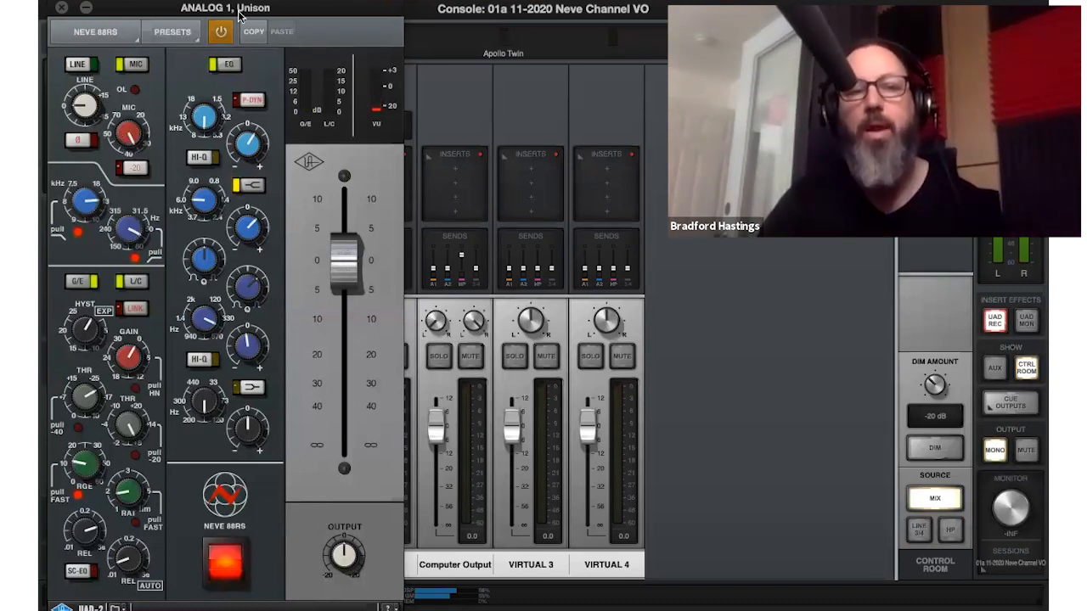
pyautogui.moveTo(216, 14); pyautogui.dragTo(240, 15)
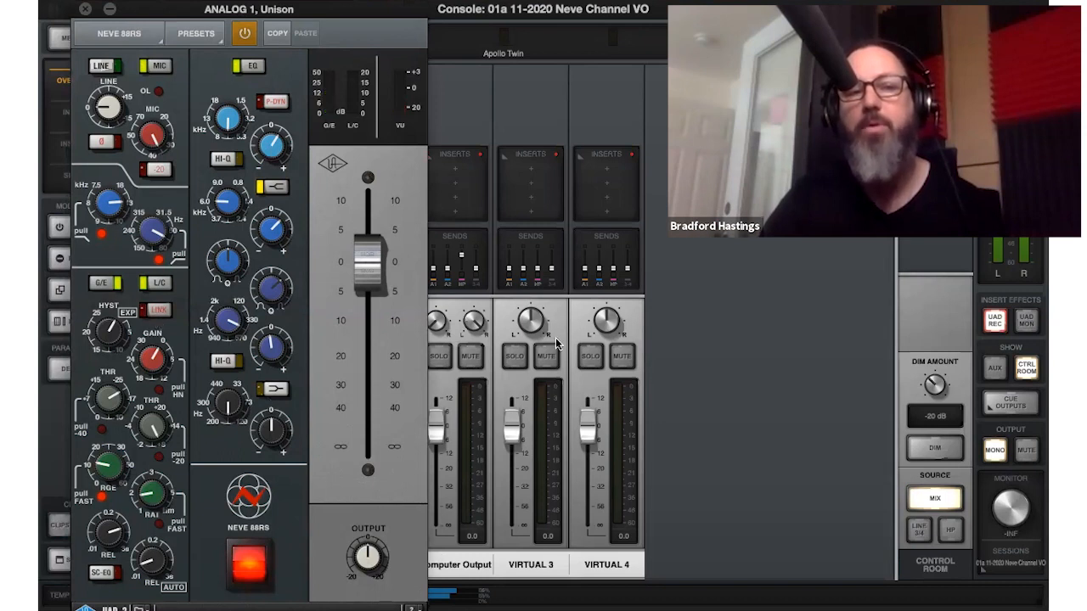
pyautogui.click(256, 67)
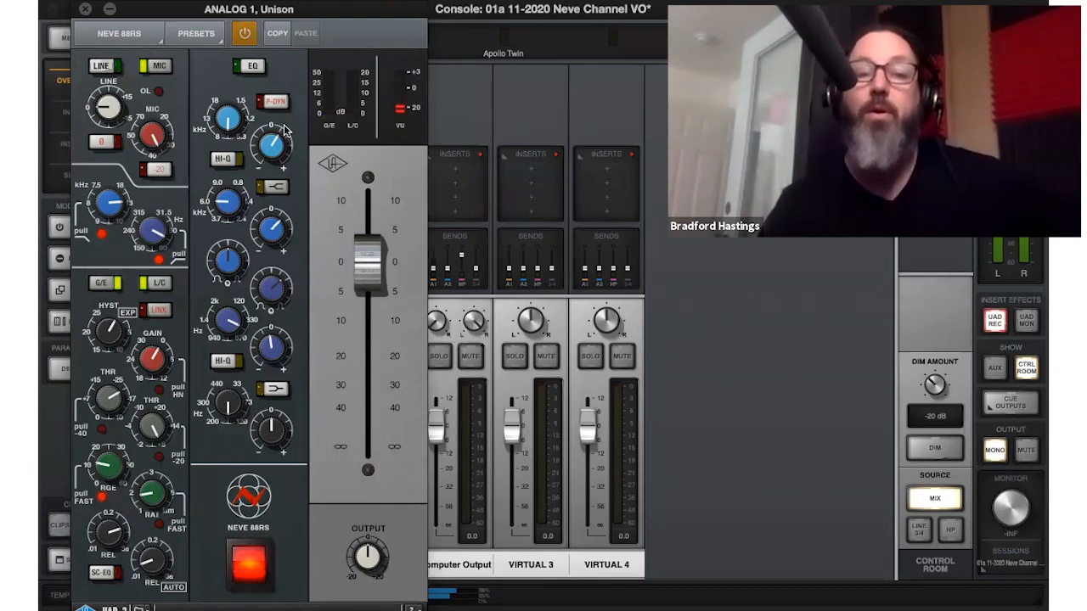
pyautogui.click(248, 66)
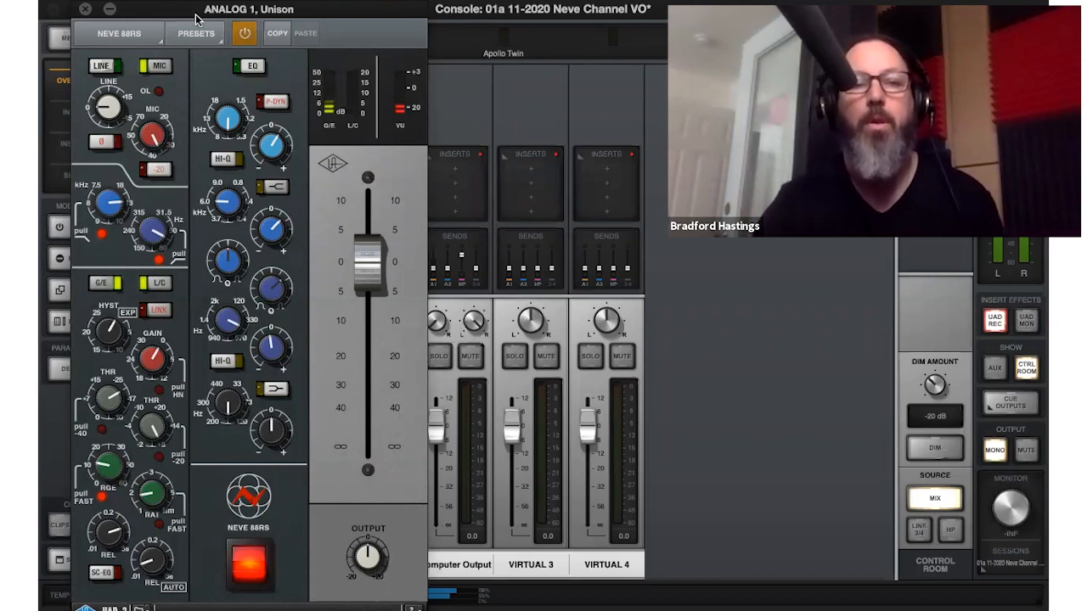
# Step: Open the SSL E CS channel strip on Analog 2 and arrange it beside the Neve 88RS strip for comparison
pyautogui.moveTo(157, 18); pyautogui.dragTo(385, 17)
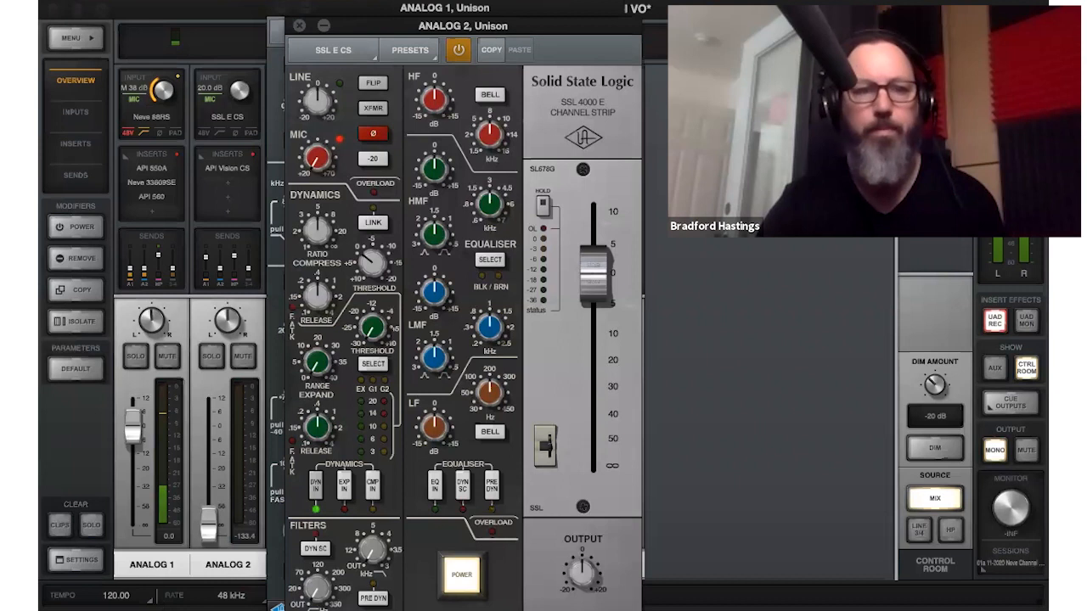
pyautogui.click(334, 4)
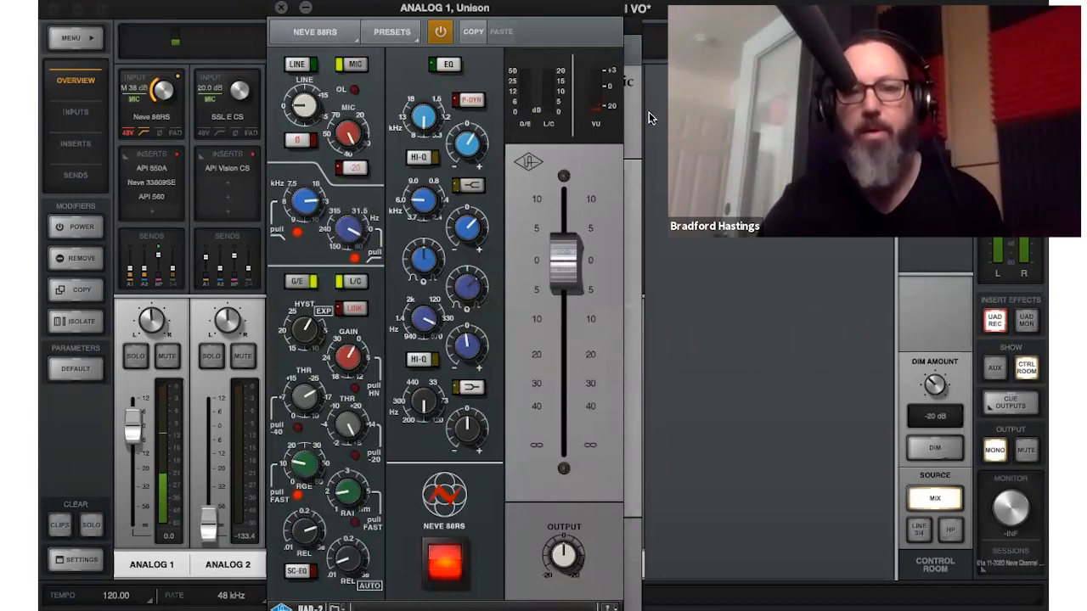
pyautogui.click(628, 174)
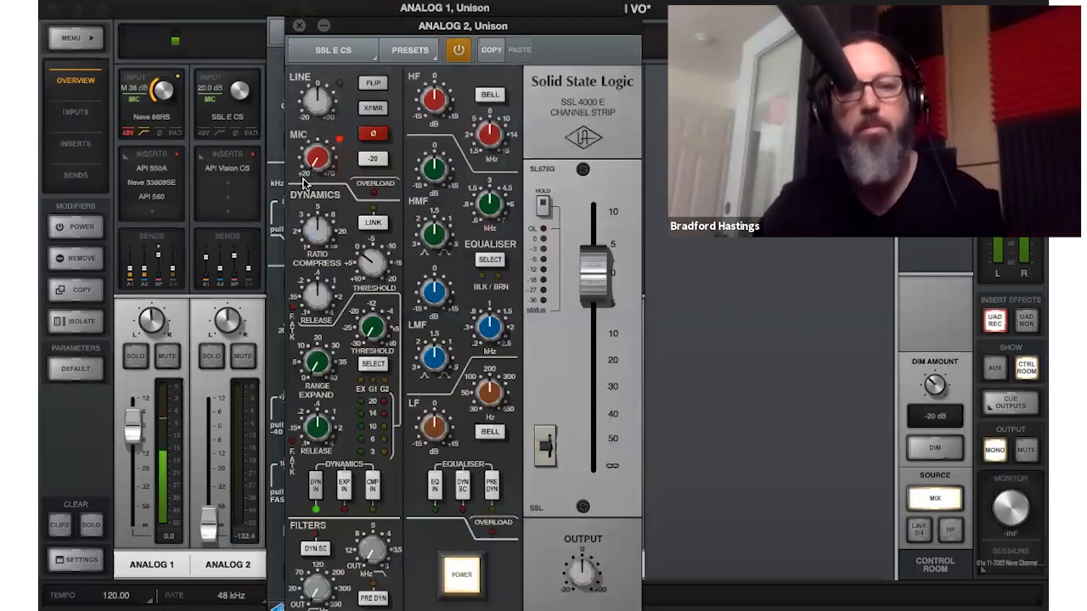
pyautogui.moveTo(337, 32); pyautogui.dragTo(654, 20)
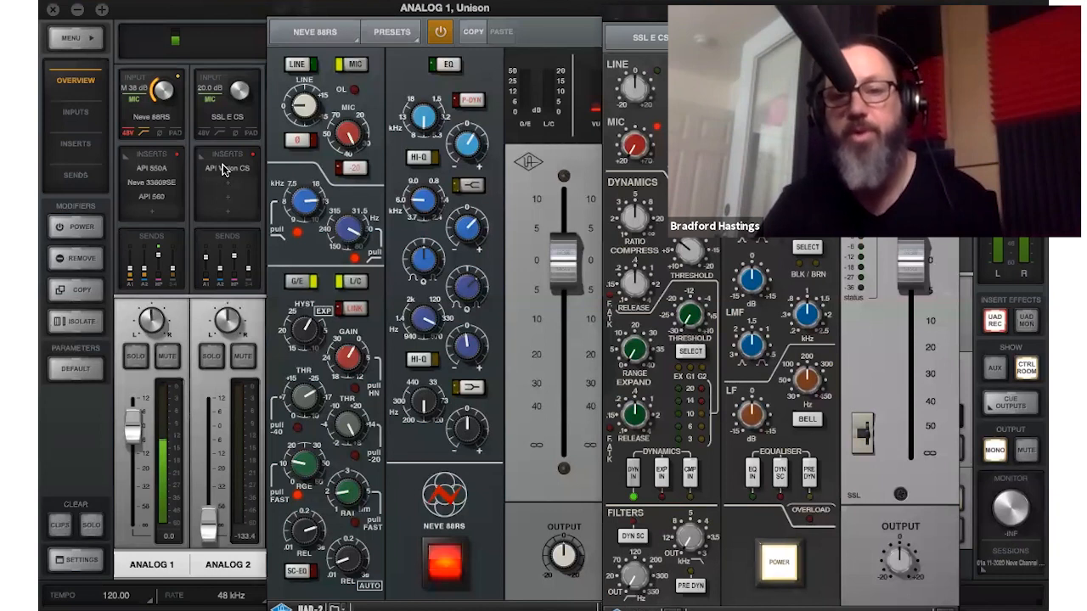
# Step: Open the API Vision channel strip inserted on Analog 2 and try the pre-dynamics EQ switches on the API and SSL strips
pyautogui.click(214, 168)
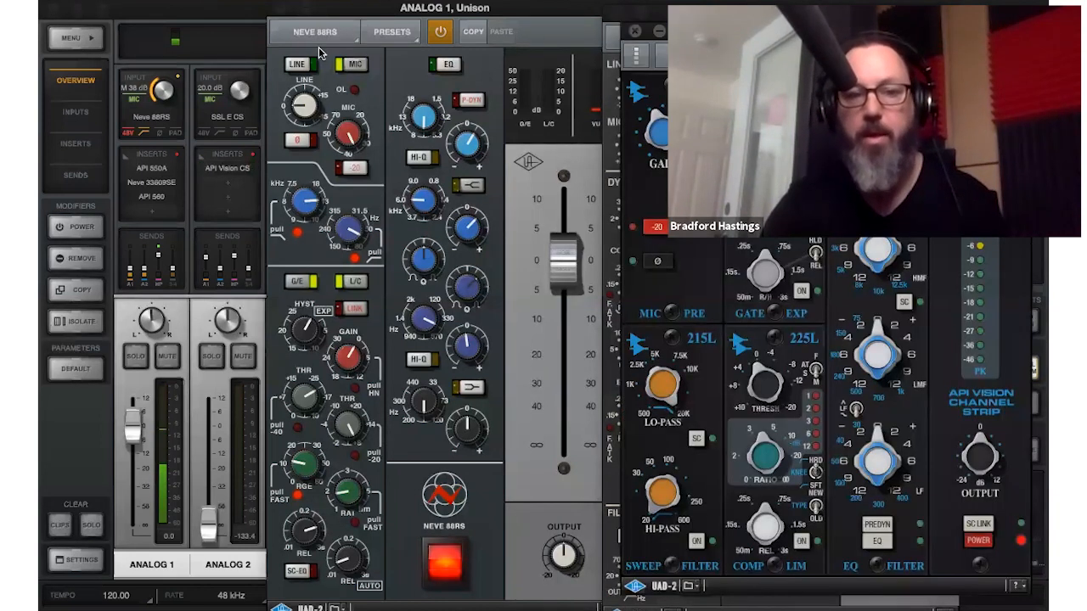
pyautogui.moveTo(762, 39); pyautogui.dragTo(319, 51)
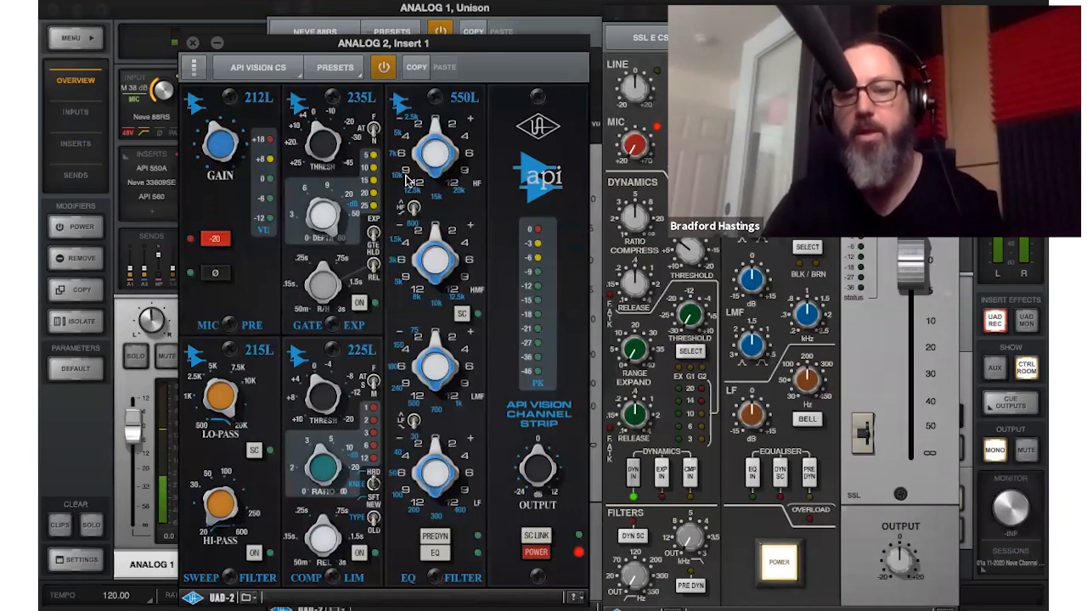
pyautogui.click(434, 538)
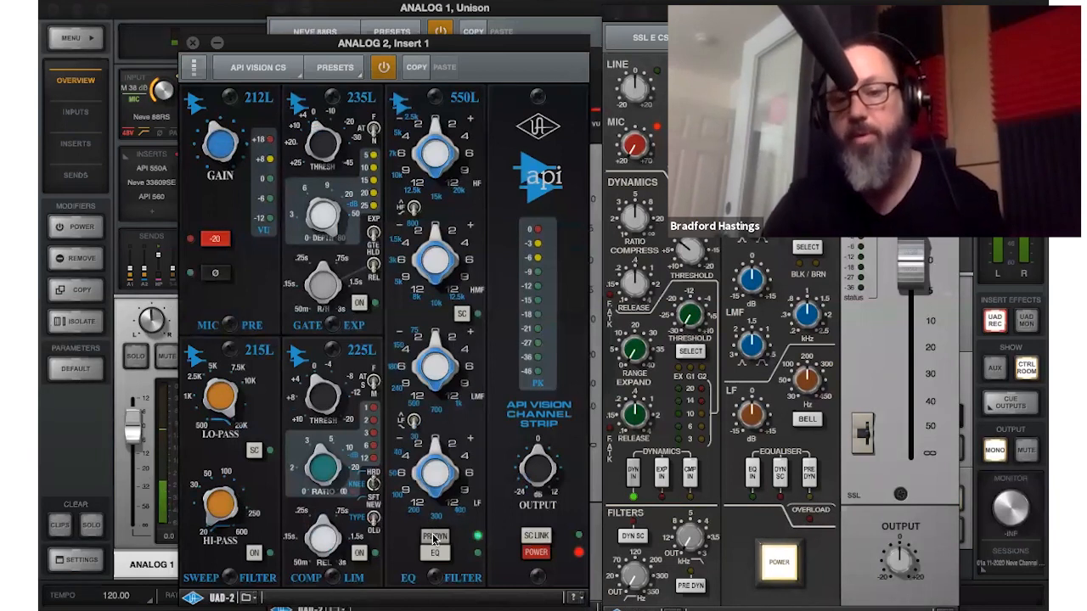
pyautogui.click(810, 478)
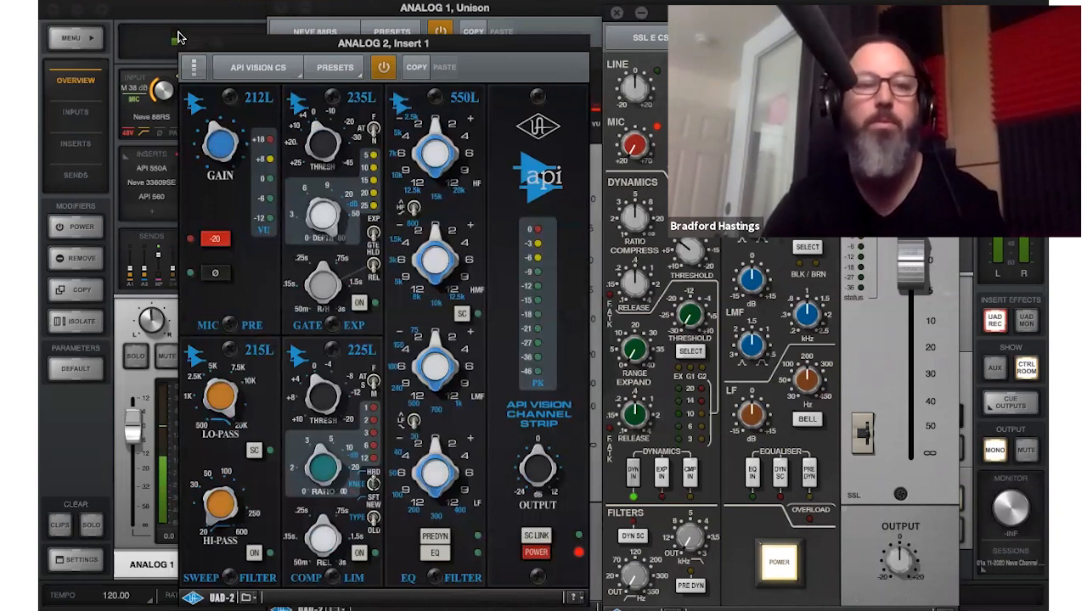
# Step: Close the API Vision, SSL E and Neve 88RS plug-in windows
pyautogui.click(193, 53)
pyautogui.press('super+w')
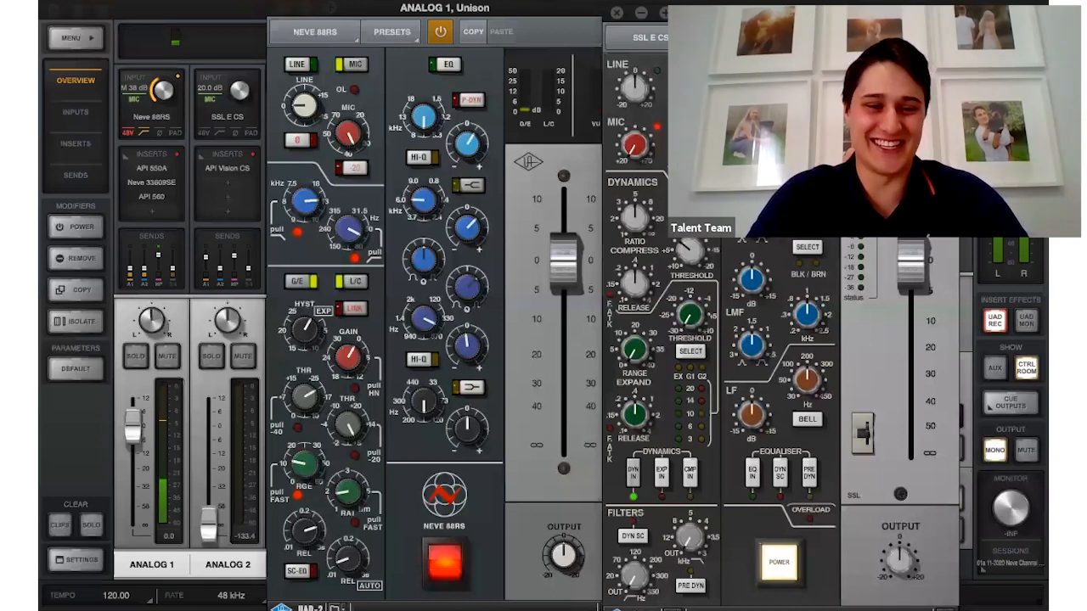
pyautogui.moveTo(621, 13); pyautogui.dragTo(550, 129)
pyautogui.click(545, 127)
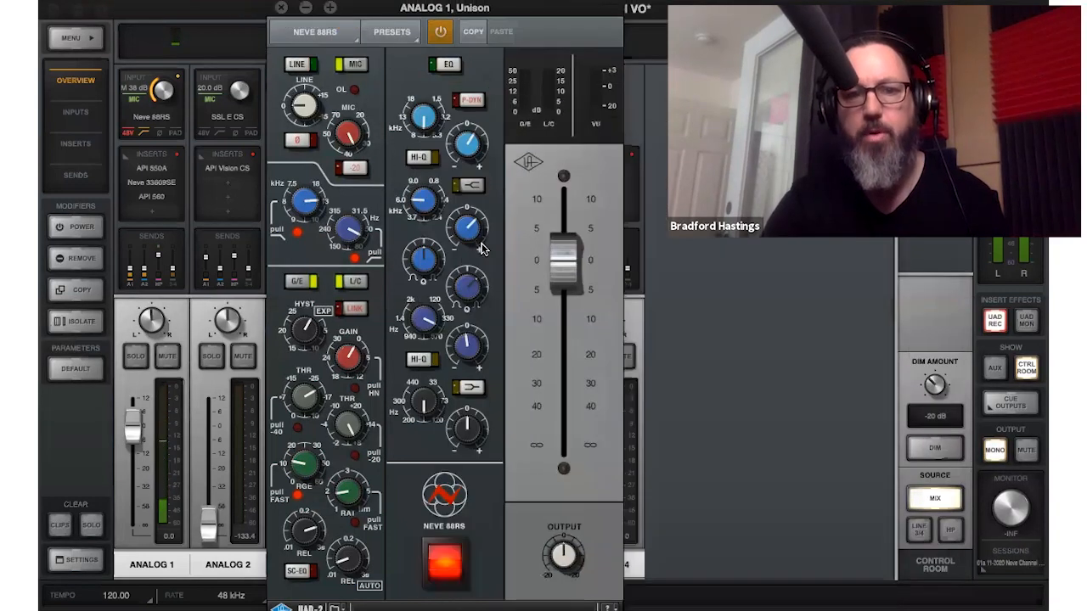
pyautogui.click(283, 8)
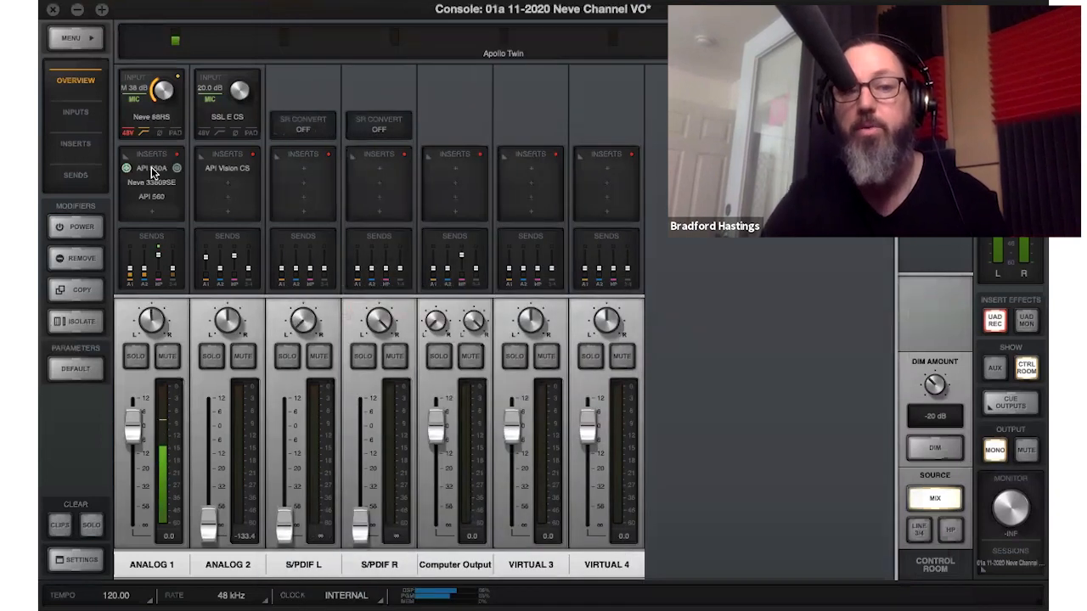
# Step: Examine the API 550A, Neve 33609SE and API 560 inserts on Analog 1 one after another, closing each
pyautogui.click(153, 169)
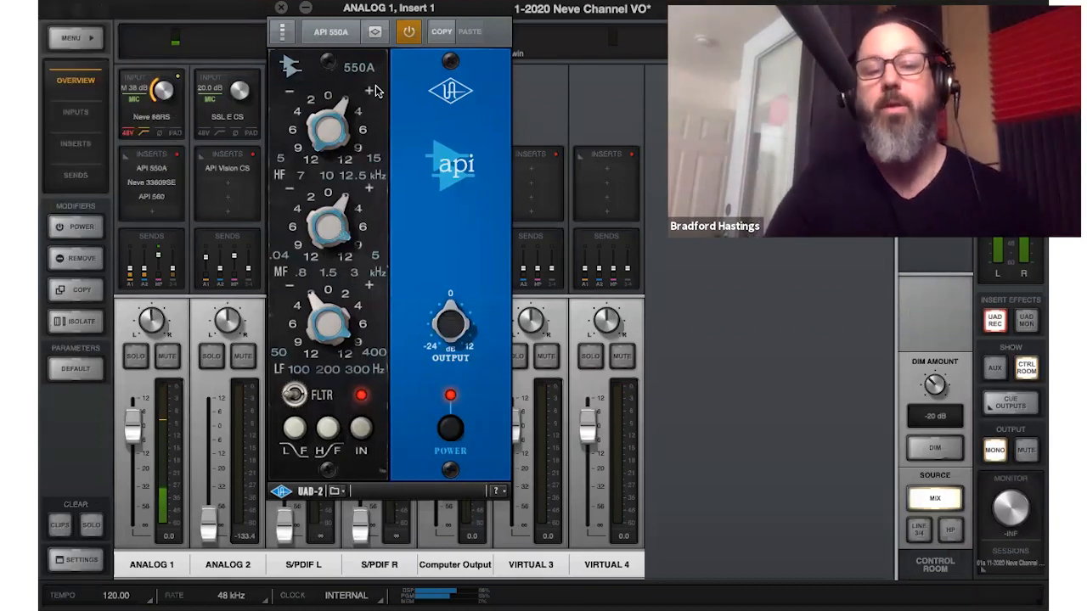
pyautogui.click(281, 8)
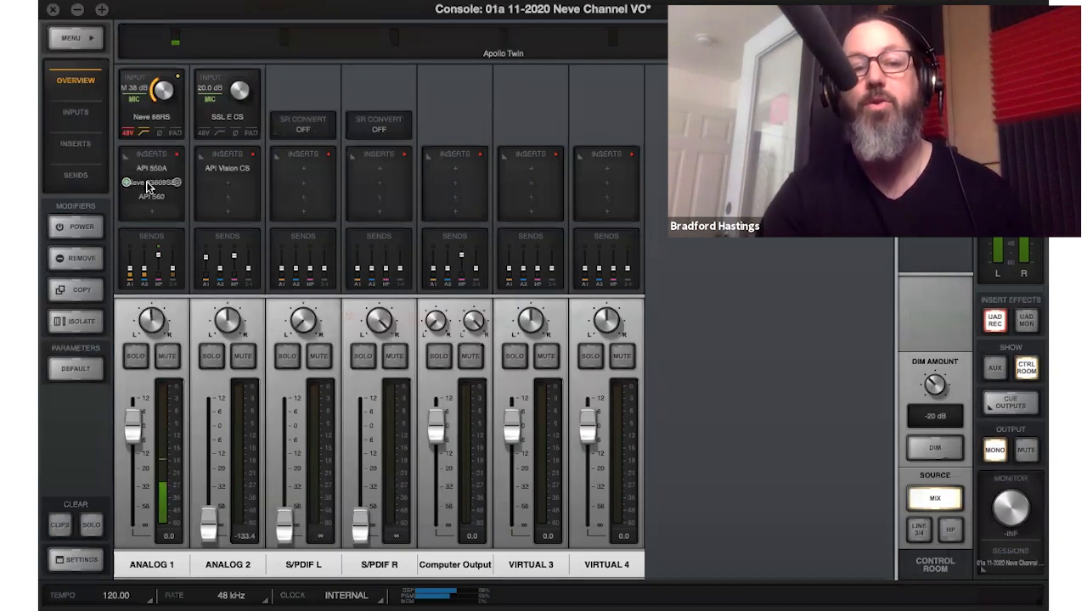
pyautogui.click(148, 187)
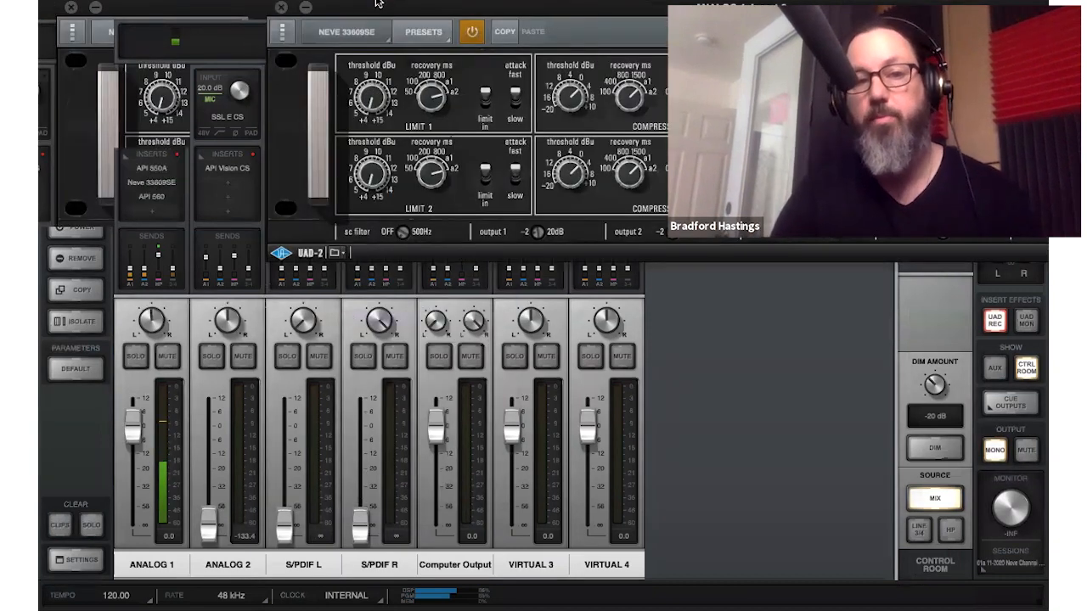
pyautogui.moveTo(374, 7); pyautogui.dragTo(319, 82)
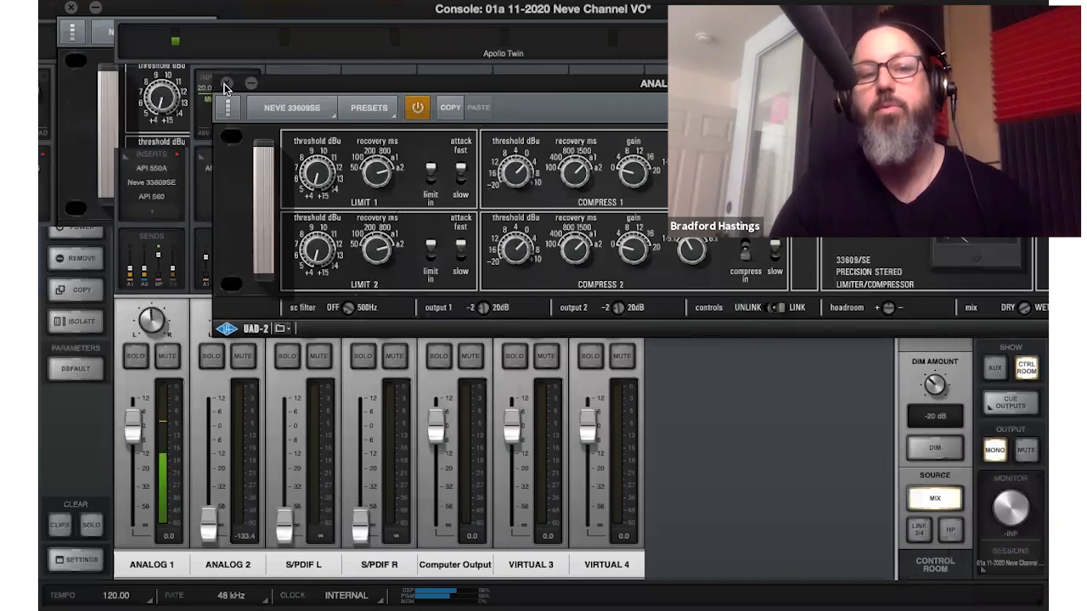
pyautogui.click(226, 85)
pyautogui.click(150, 200)
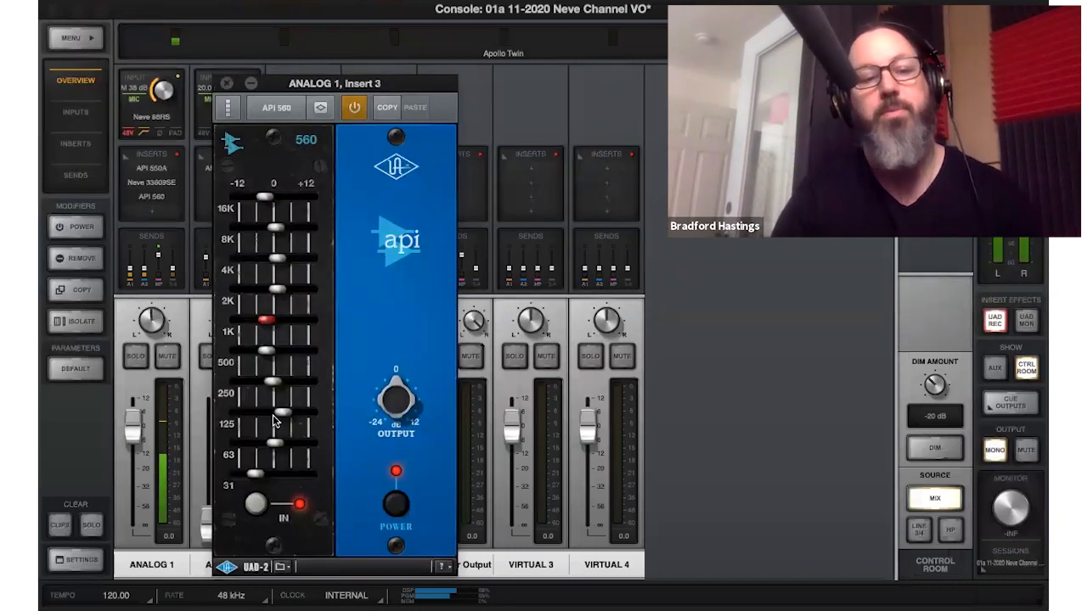
pyautogui.click(226, 83)
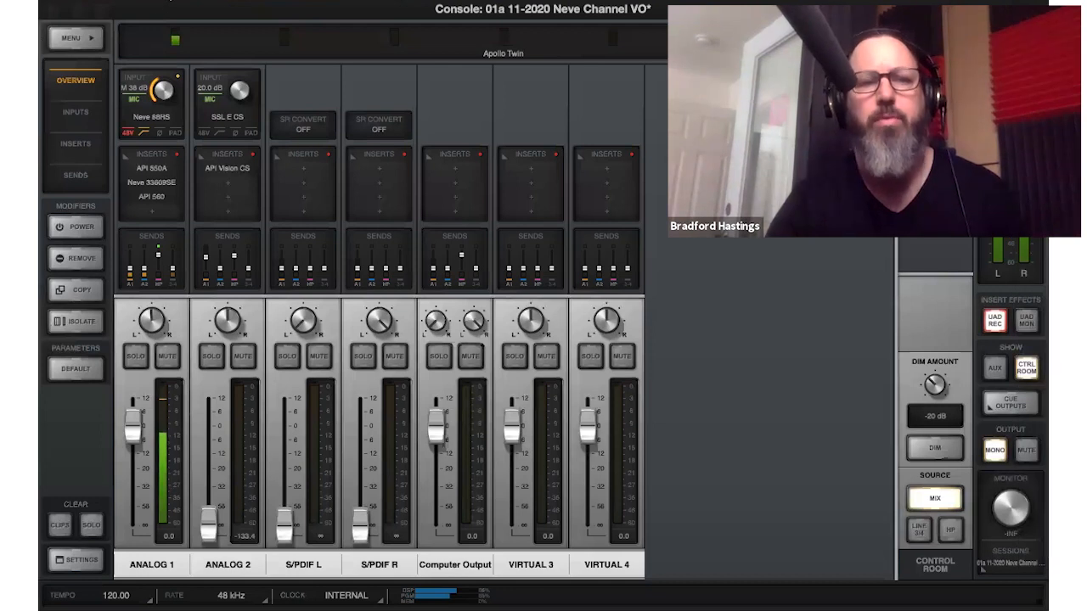
# Step: Switch to Logic Pro and create a project from the Voices Webinar template
pyautogui.click(166, 1)
pyautogui.click(172, 26)
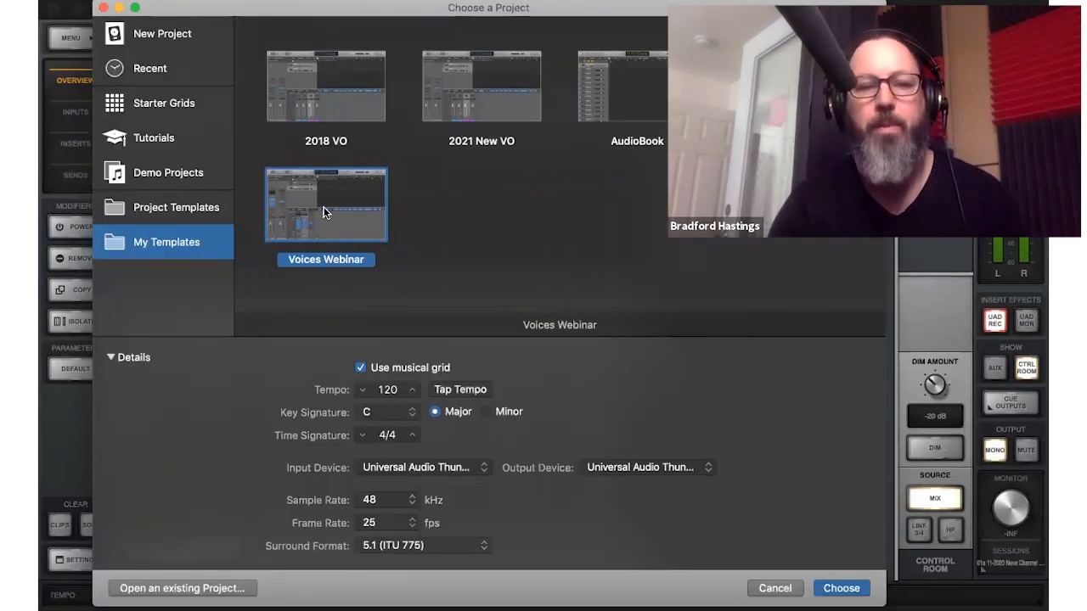
pyautogui.doubleClick(323, 212)
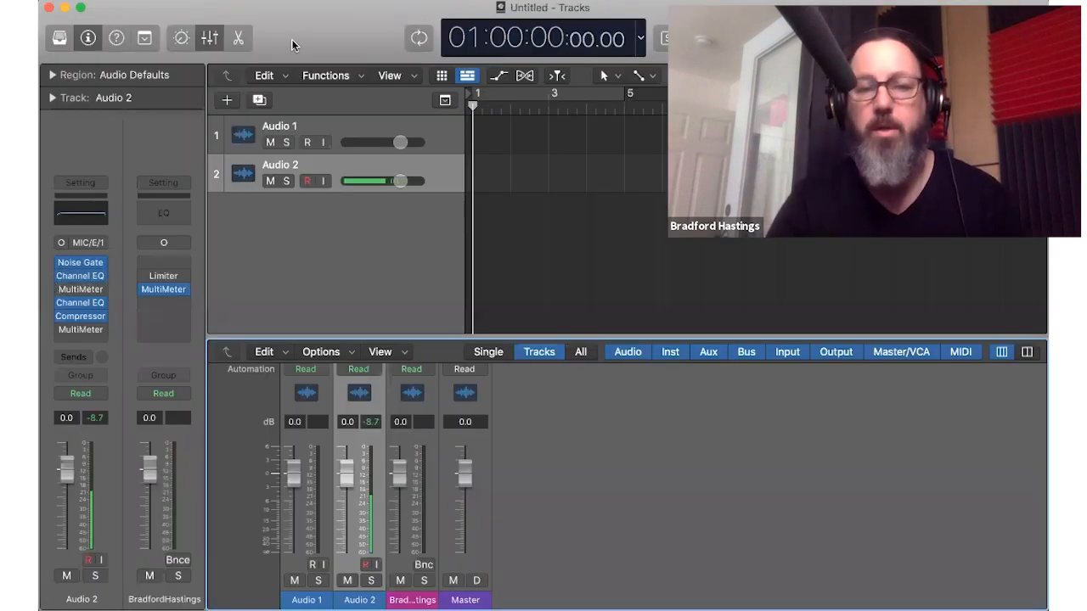
# Step: Switch to Console and load the 0001 Voices Webinar session from the Webinar folder without saving the modified session
pyautogui.moveTo(1028, 271)
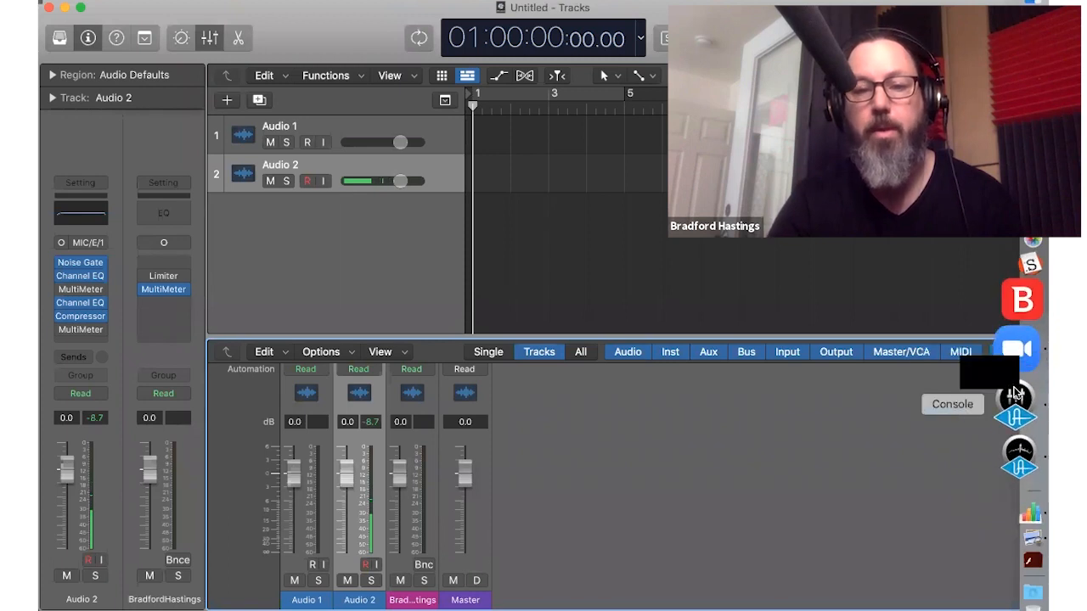
pyautogui.click(1016, 395)
pyautogui.click(1032, 567)
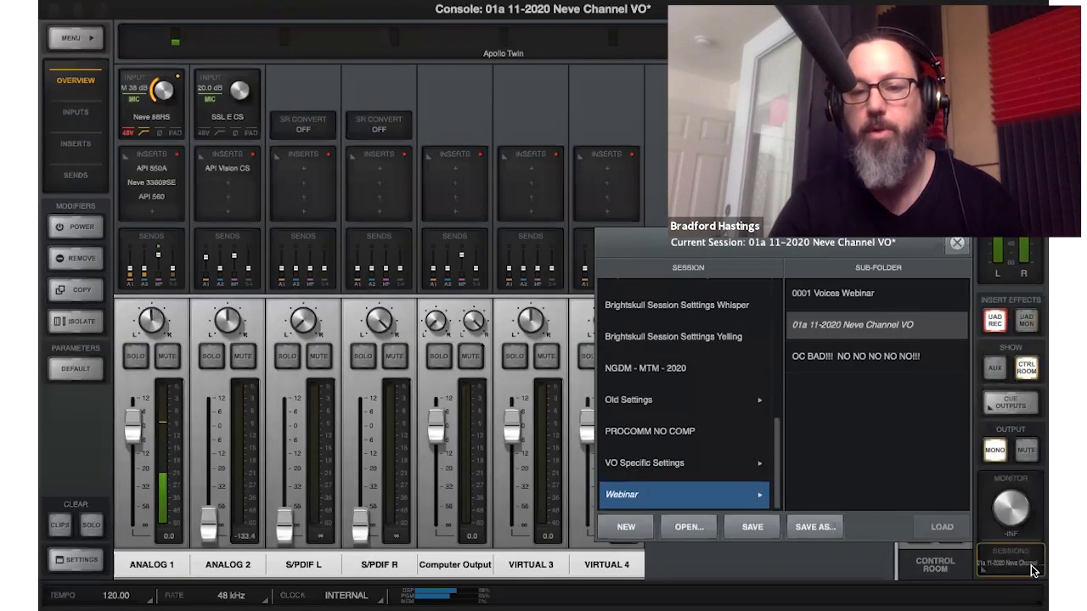
pyautogui.doubleClick(849, 296)
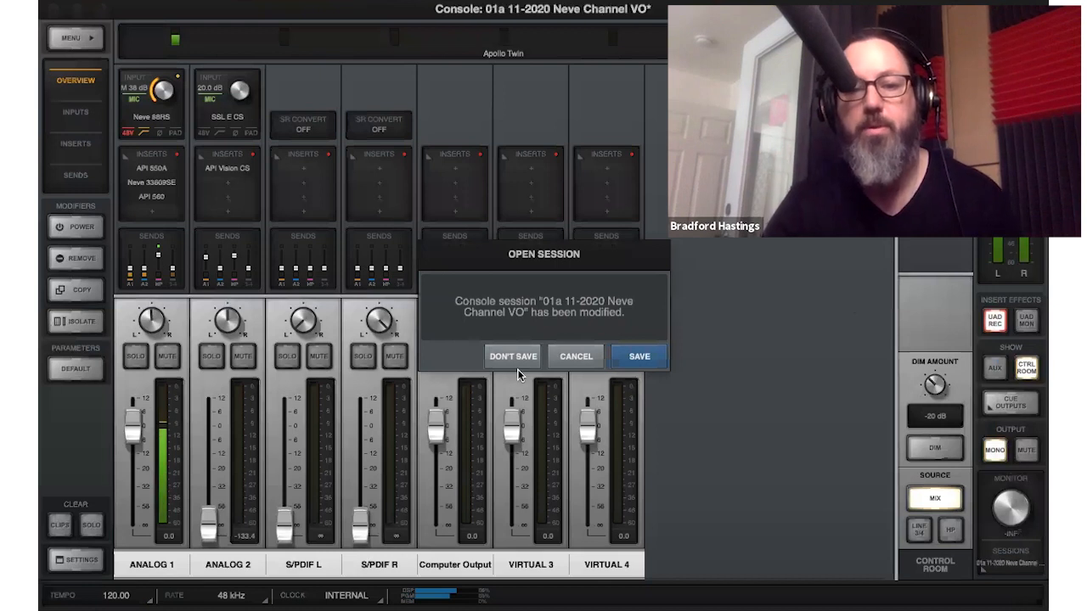
pyautogui.click(518, 358)
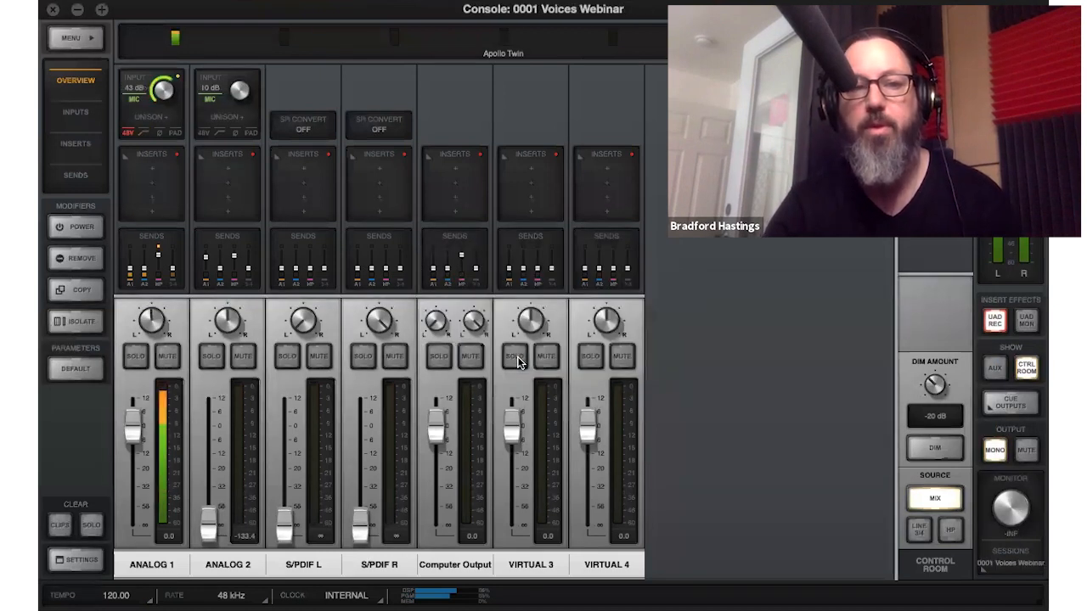
# Step: Check Audio 2's input level in Logic Pro, then set Analog 1's mic gain to 41 dB in Console
pyautogui.moveTo(1044, 225)
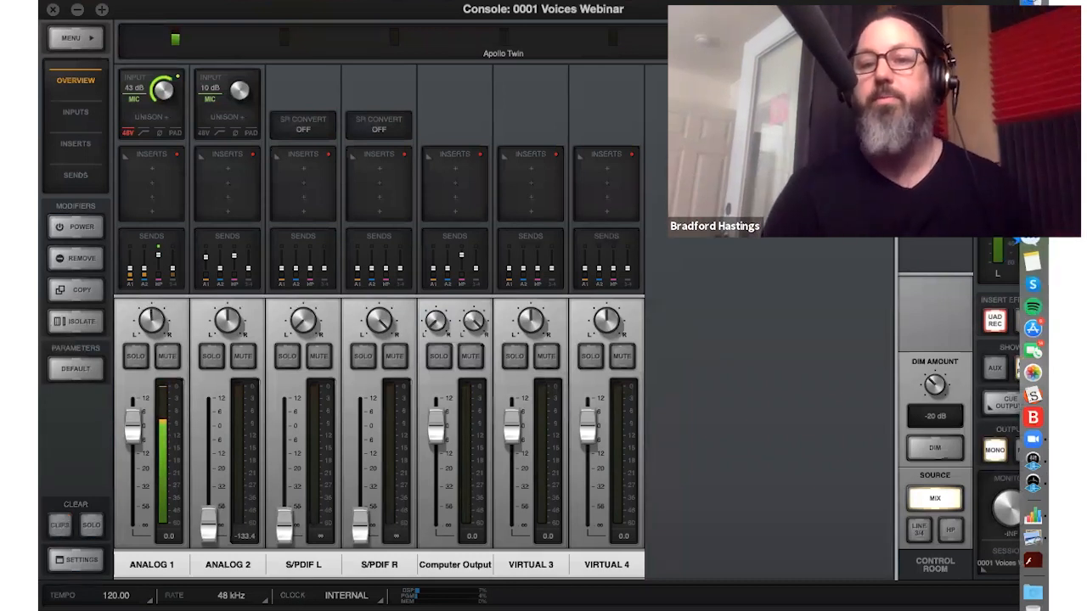
pyautogui.press('super+Tab')
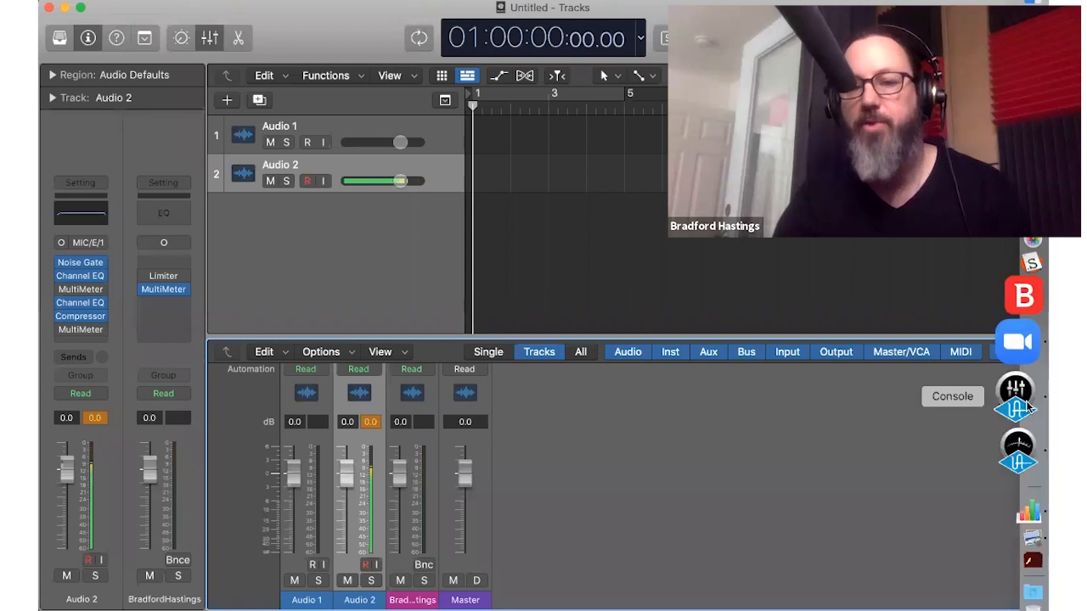
pyautogui.click(1019, 397)
pyautogui.moveTo(164, 87); pyautogui.dragTo(162, 111)
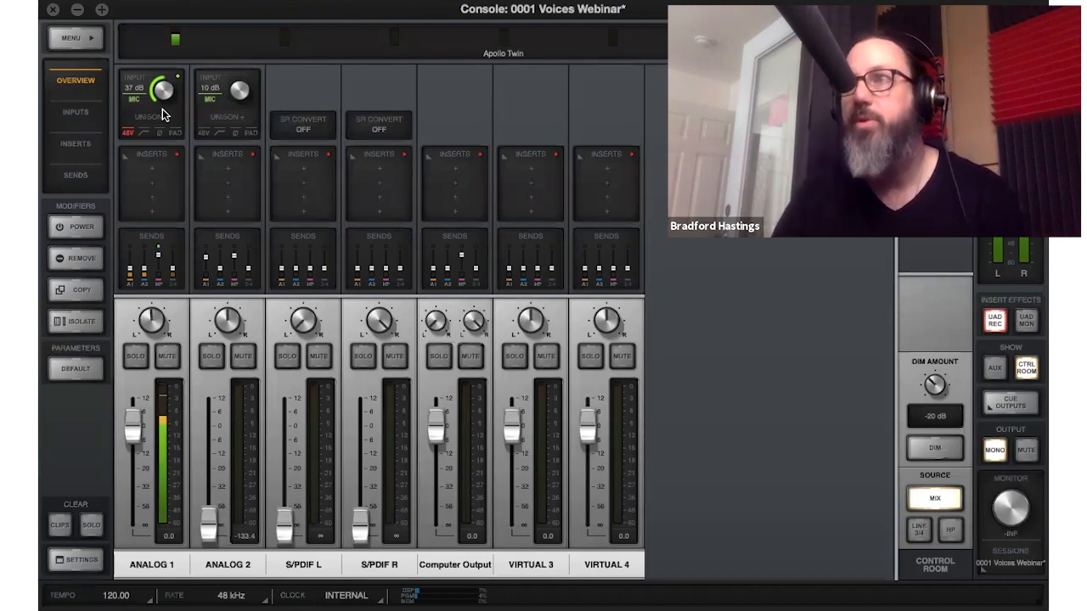
pyautogui.moveTo(162, 109)
pyautogui.mouseDown()
pyautogui.moveTo(162, 63)
pyautogui.moveTo(162, 105)
pyautogui.moveTo(168, 91)
pyautogui.mouseUp()
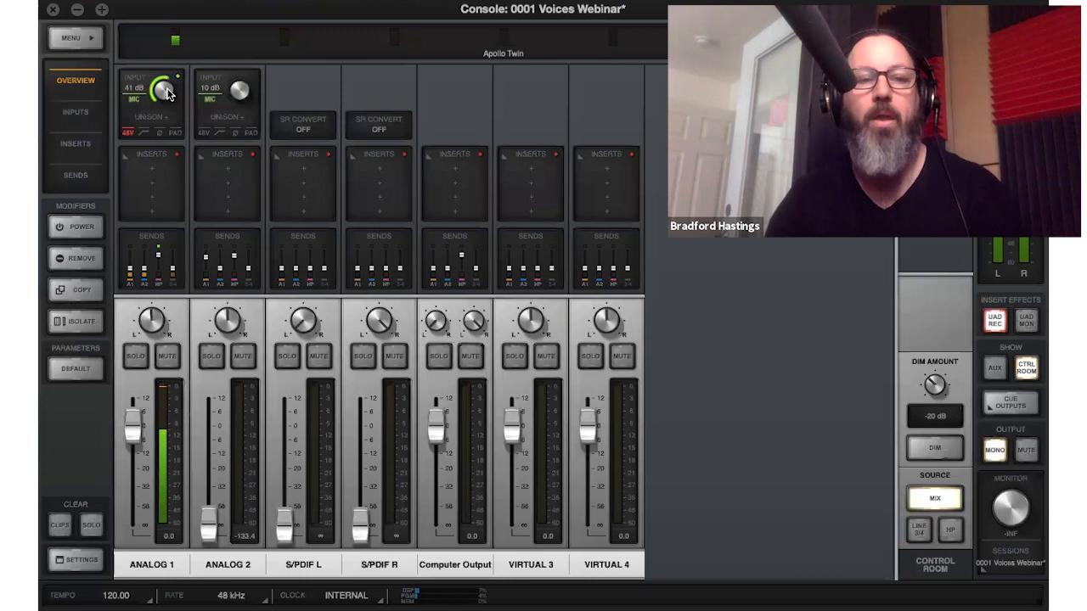
# Step: Switch to Logic Pro and reset the peak level display of the Audio 2 track
pyautogui.click(1028, 241)
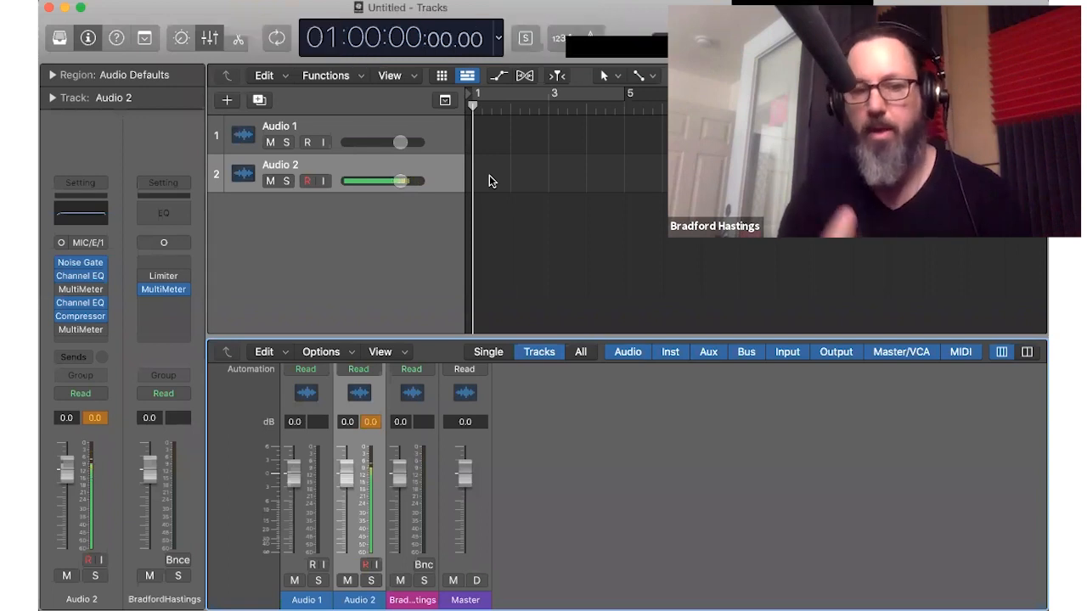
pyautogui.click(106, 419)
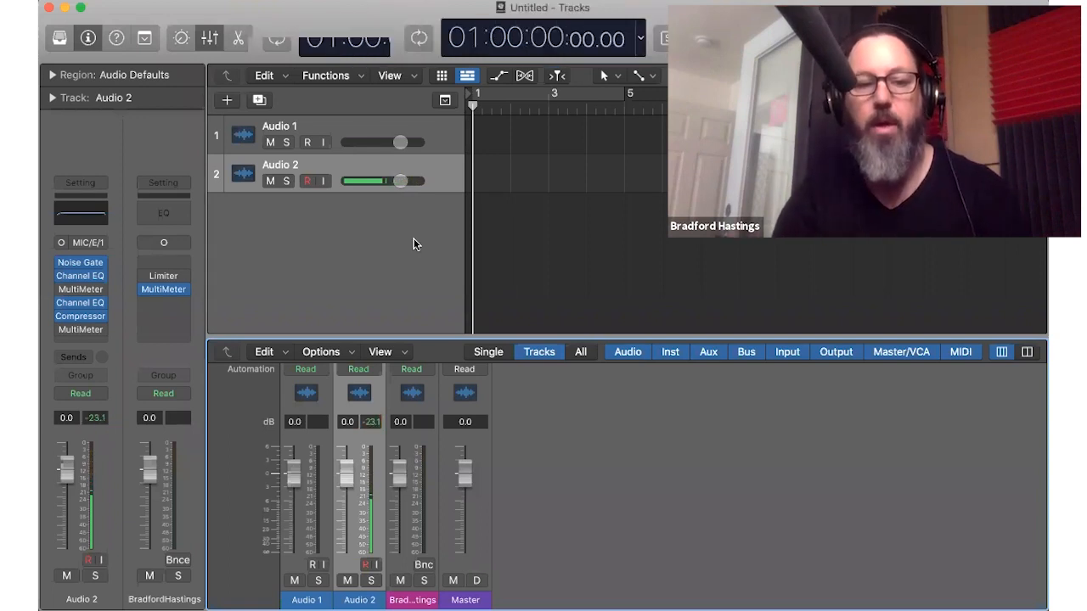
# Step: Record a short test take on the Audio 2 track and play it back from near the start
pyautogui.press('r')
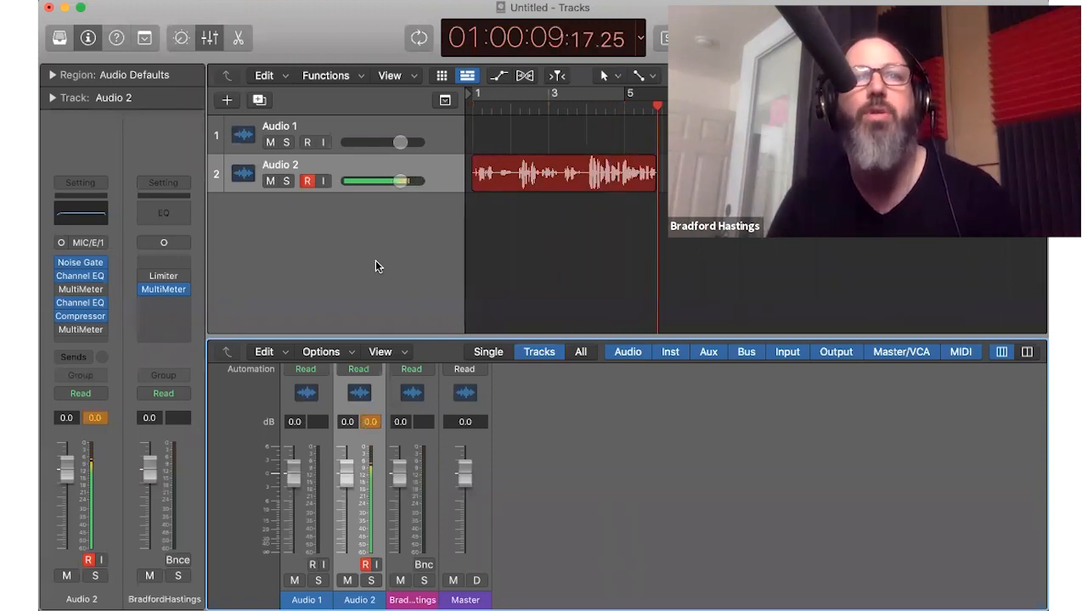
pyautogui.press('space')
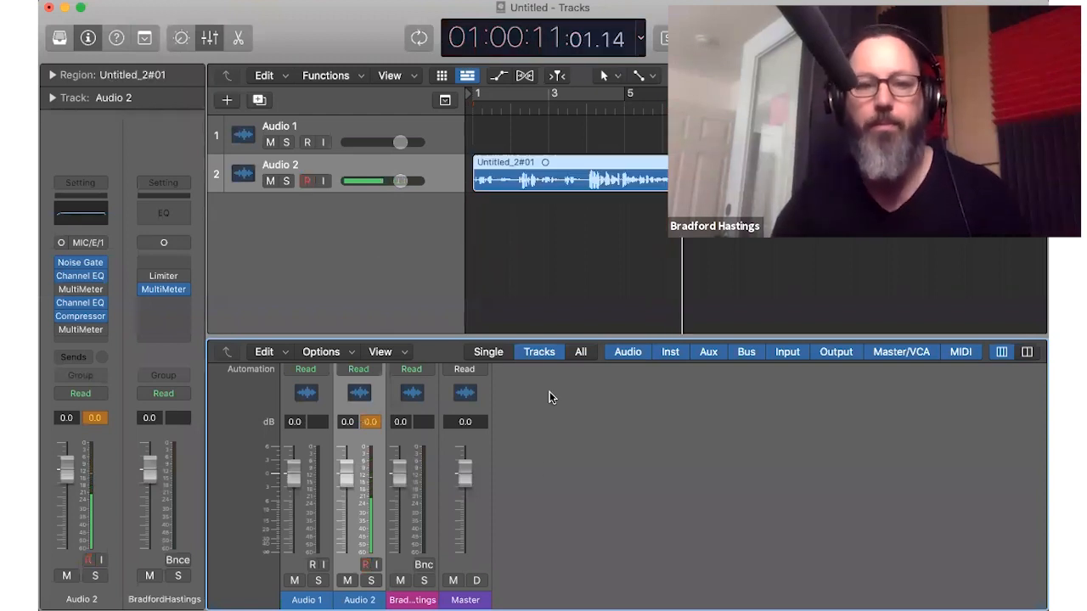
pyautogui.doubleClick(526, 102)
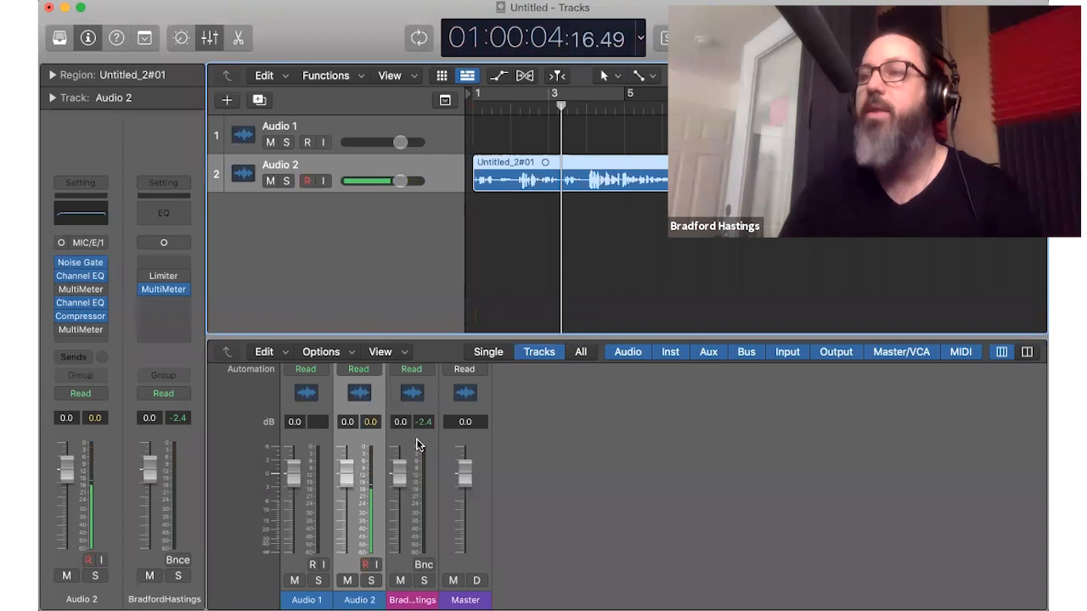
# Step: Reset Audio 2's peak level display and replay the test take to check its recorded peak levels
pyautogui.click(374, 428)
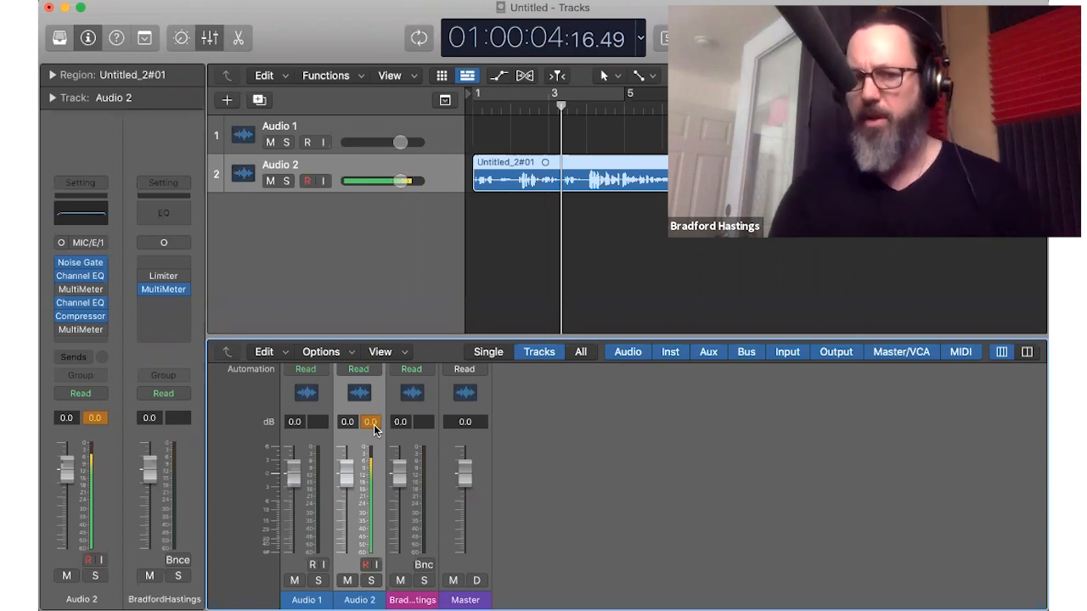
pyautogui.click(371, 423)
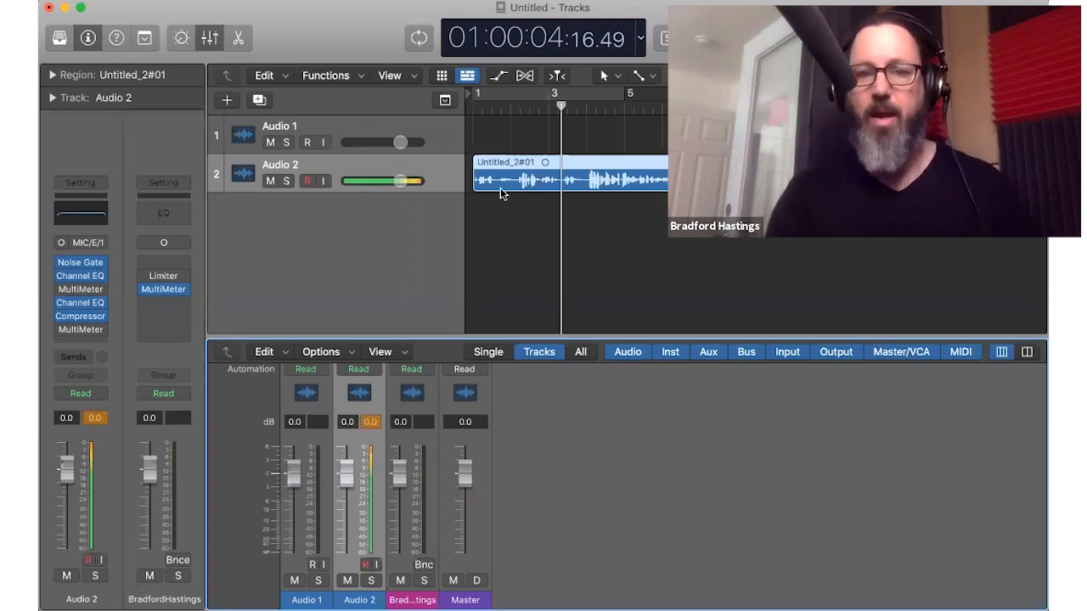
pyautogui.click(578, 110)
pyautogui.press('space')
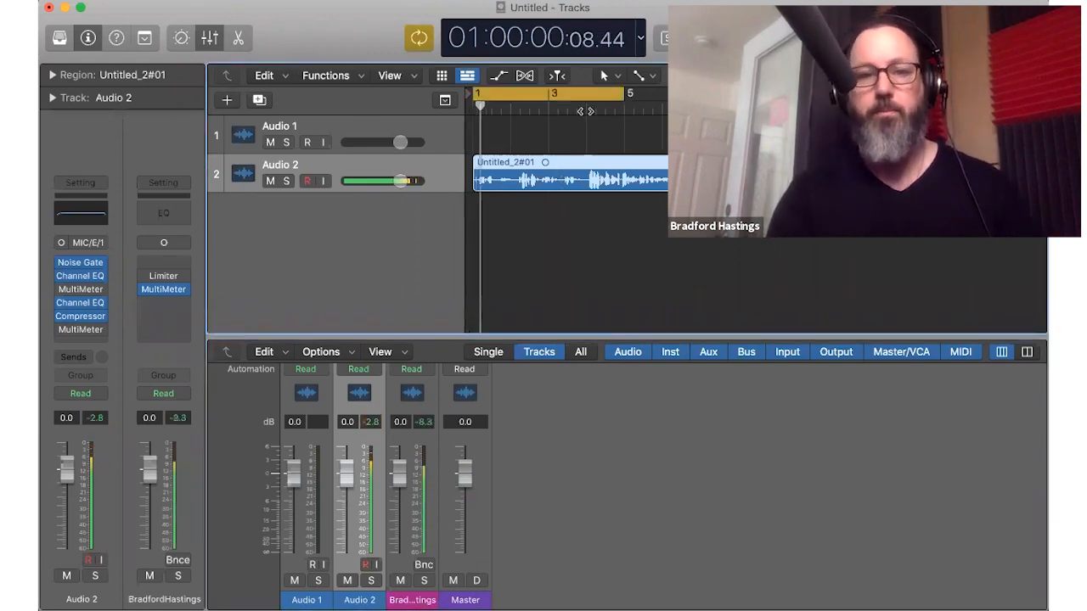
pyautogui.click(589, 108)
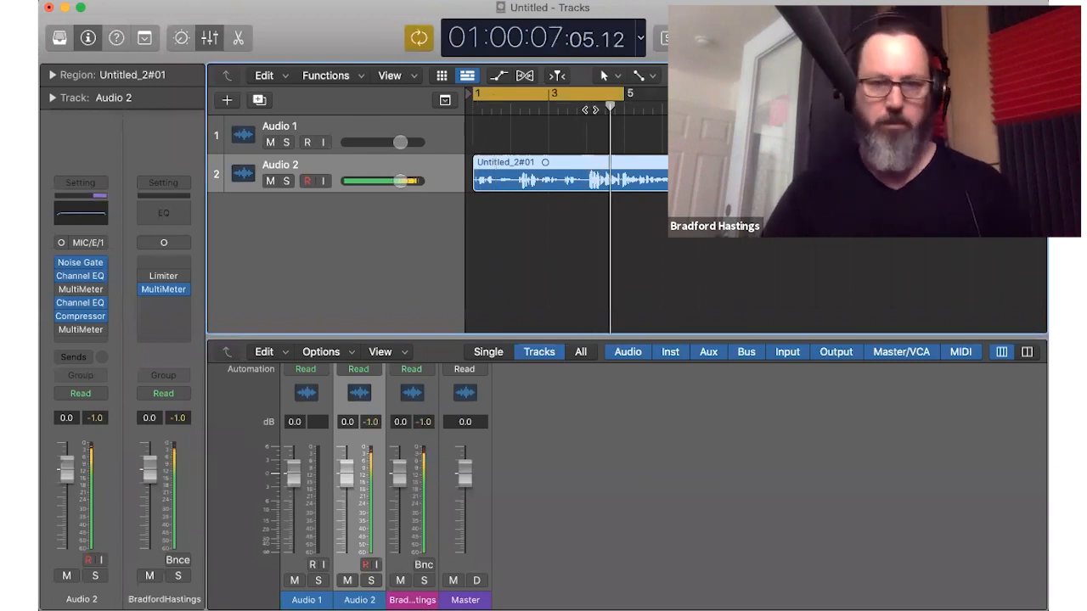
pyautogui.press('space')
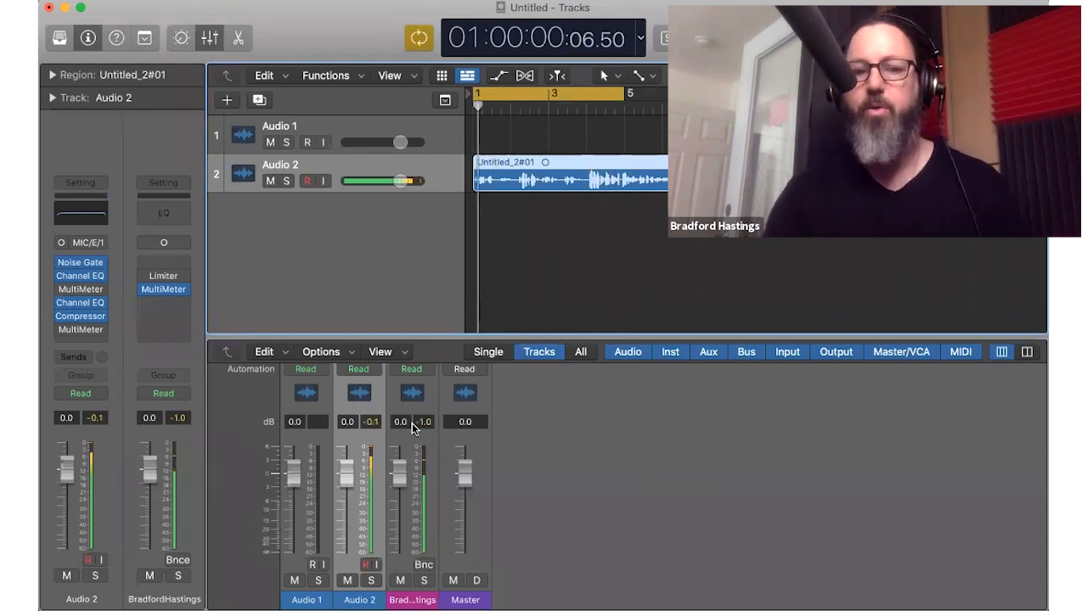
# Step: Switch to Console and set Analog 1's mic gain to 34 dB
pyautogui.click(1019, 389)
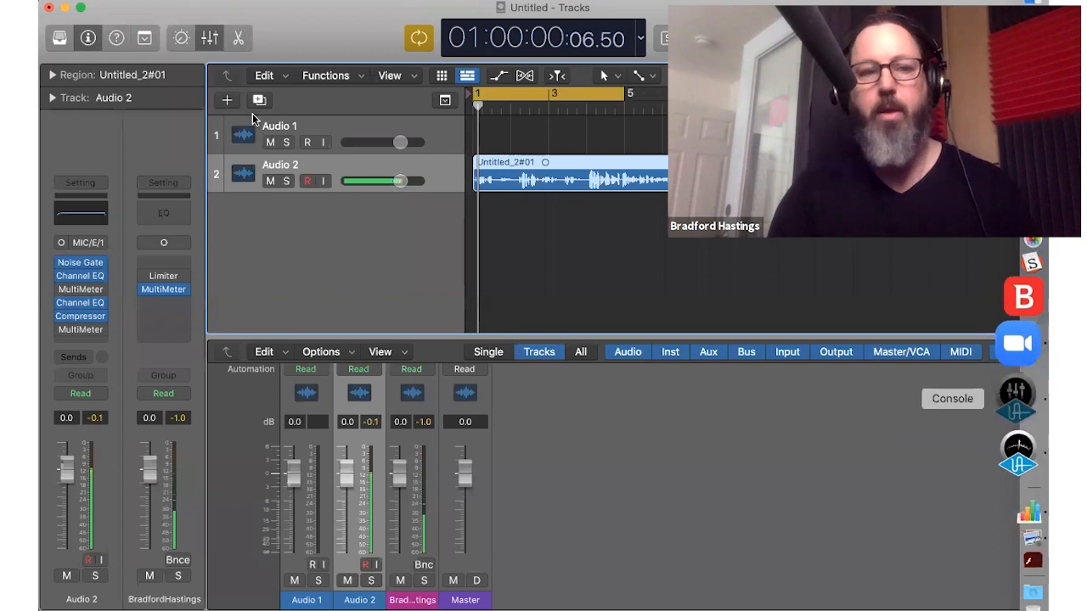
pyautogui.moveTo(151, 94); pyautogui.dragTo(157, 119)
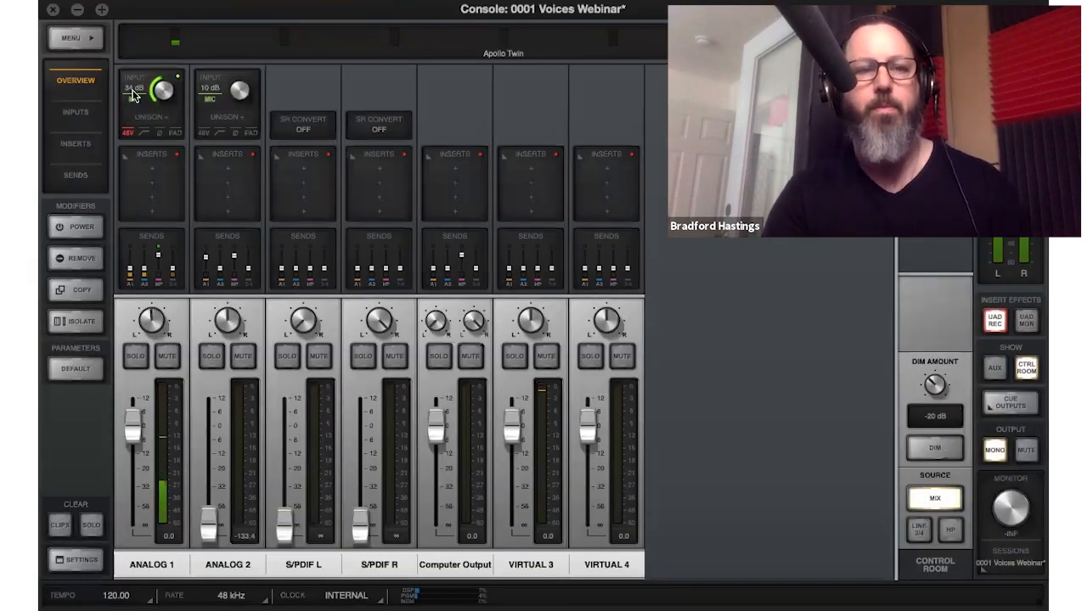
pyautogui.moveTo(1023, 248)
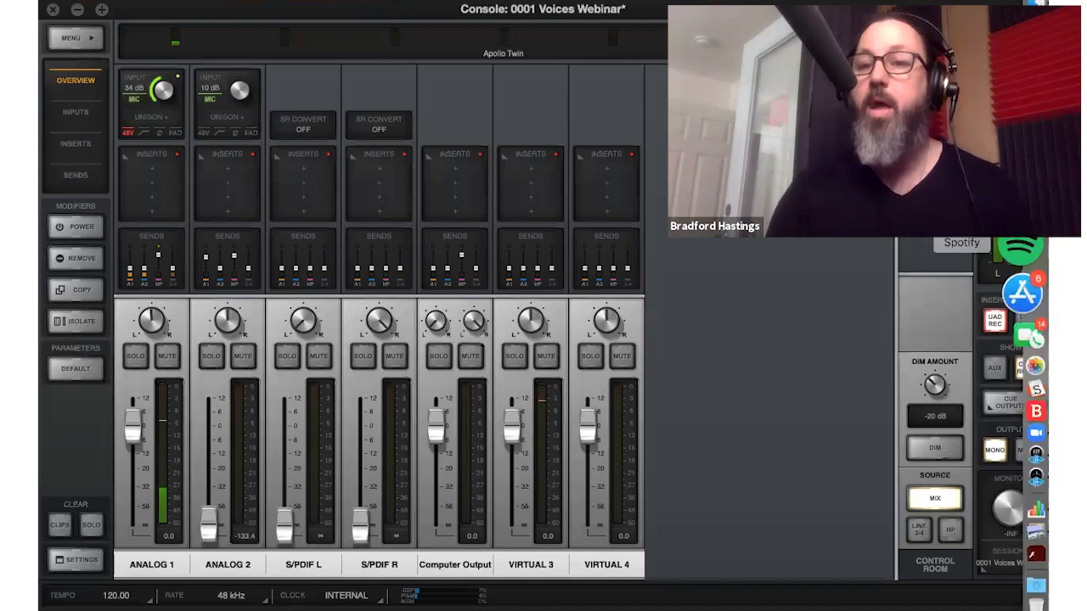
# Step: Switch to Logic Pro, delete the test region, turn off cycle mode and record a new take on Audio 2
pyautogui.press('super+Tab')
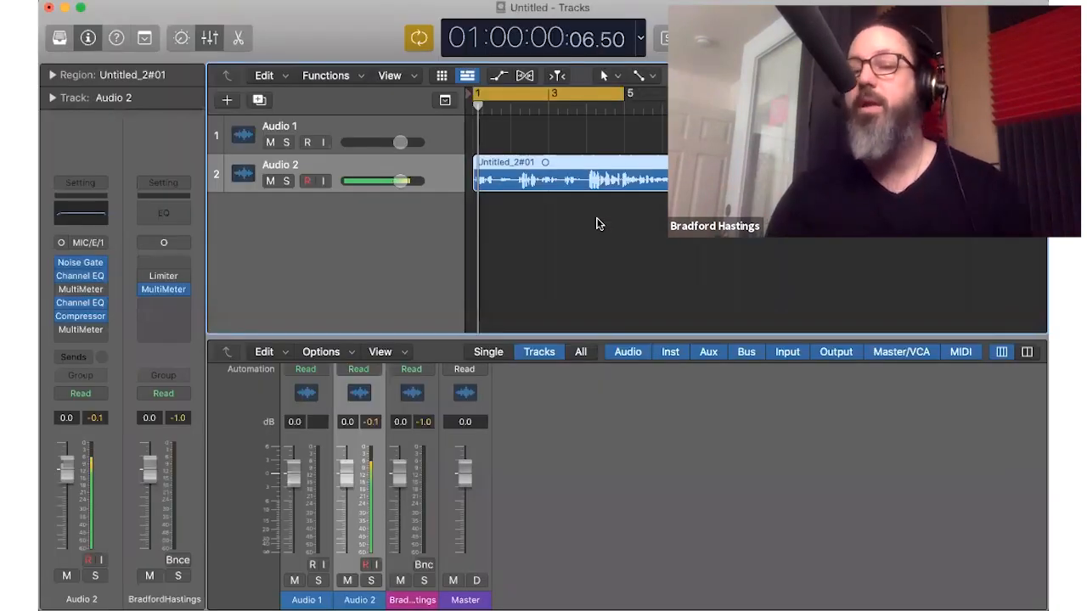
pyautogui.press('Delete')
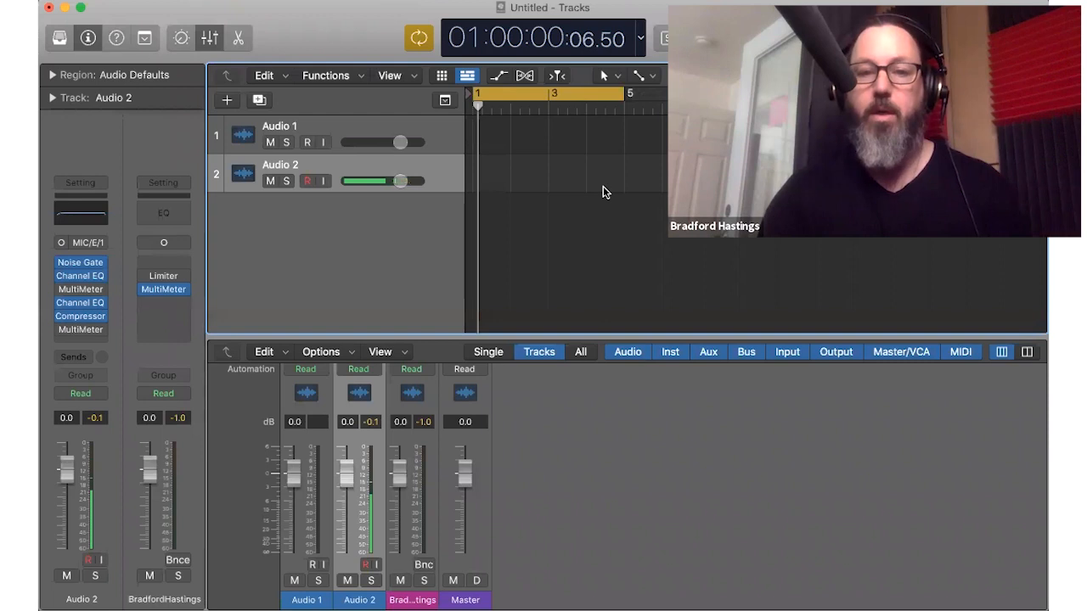
pyautogui.click(565, 96)
pyautogui.press('r')
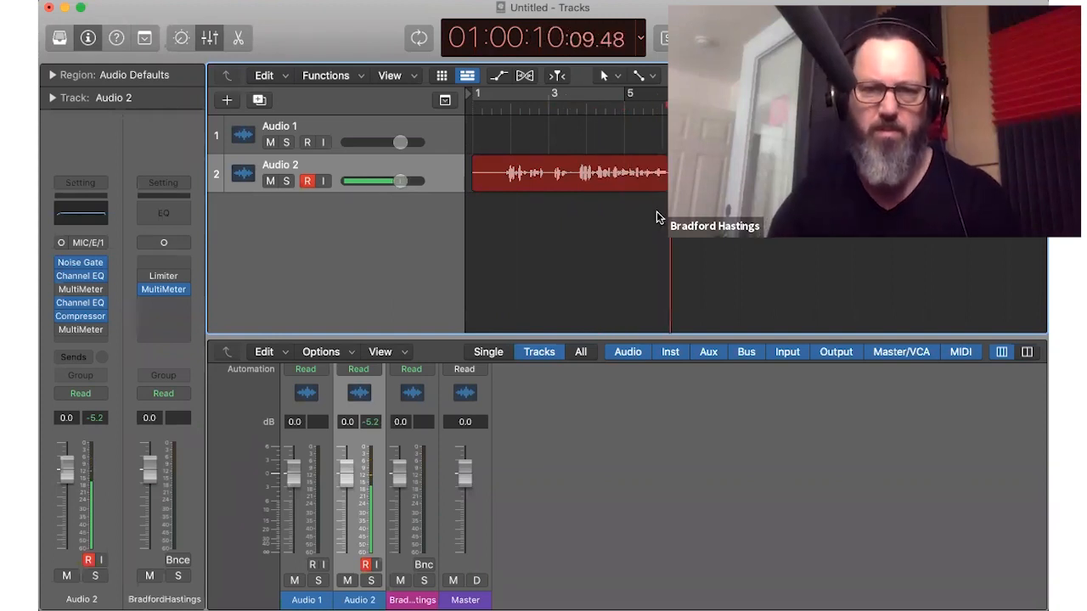
pyautogui.press('space')
# Step: Play the new take back and check its loudness in the output channel's MultiMeter
pyautogui.click(507, 108)
pyautogui.press('space')
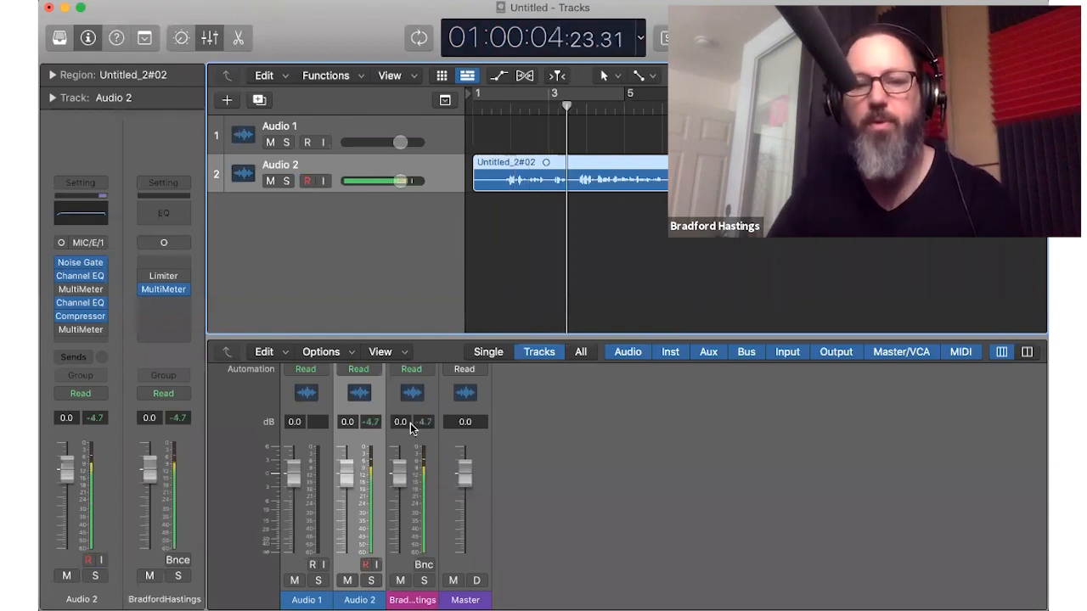
pyautogui.moveTo(80, 291)
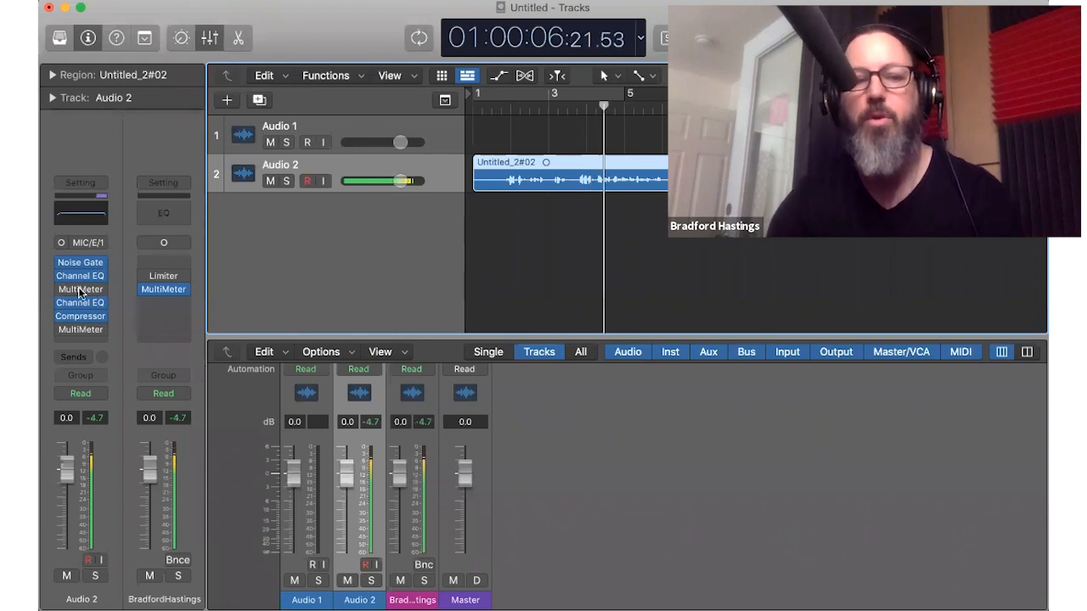
pyautogui.click(162, 290)
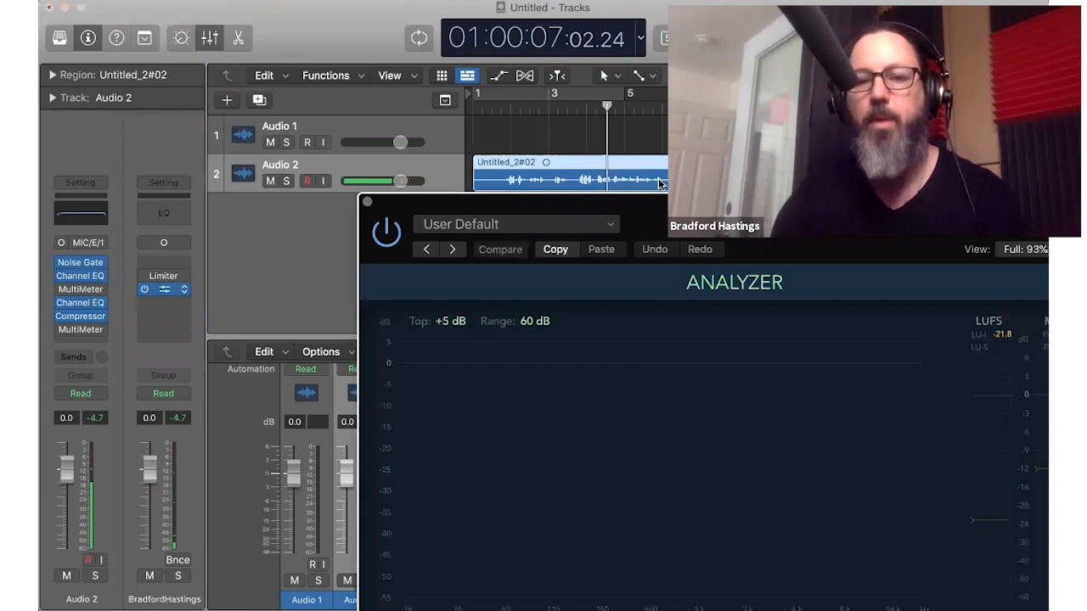
pyautogui.moveTo(660, 206); pyautogui.dragTo(346, 42)
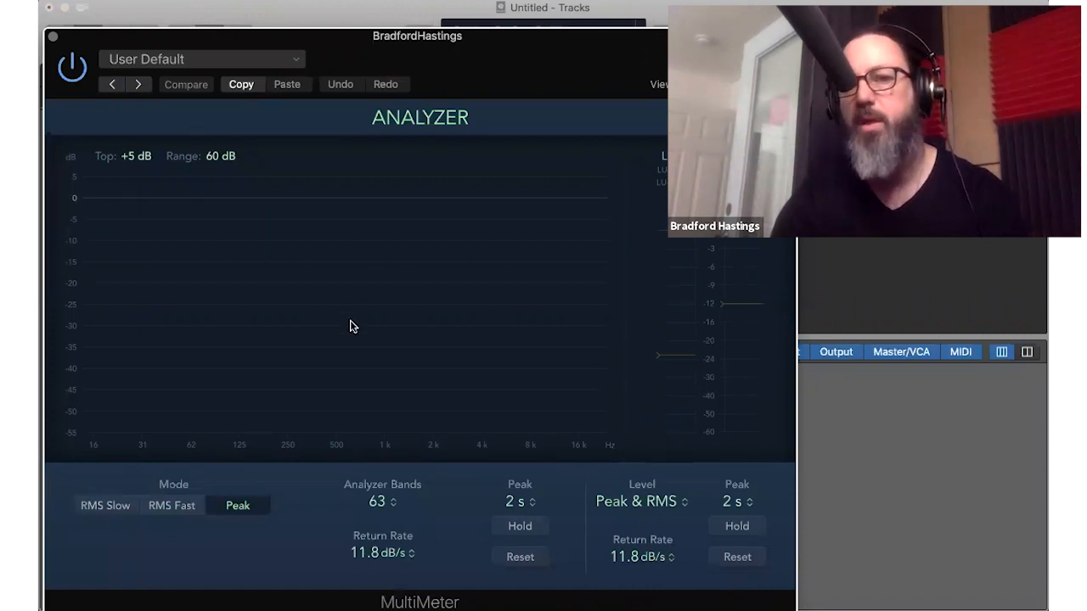
pyautogui.press('space')
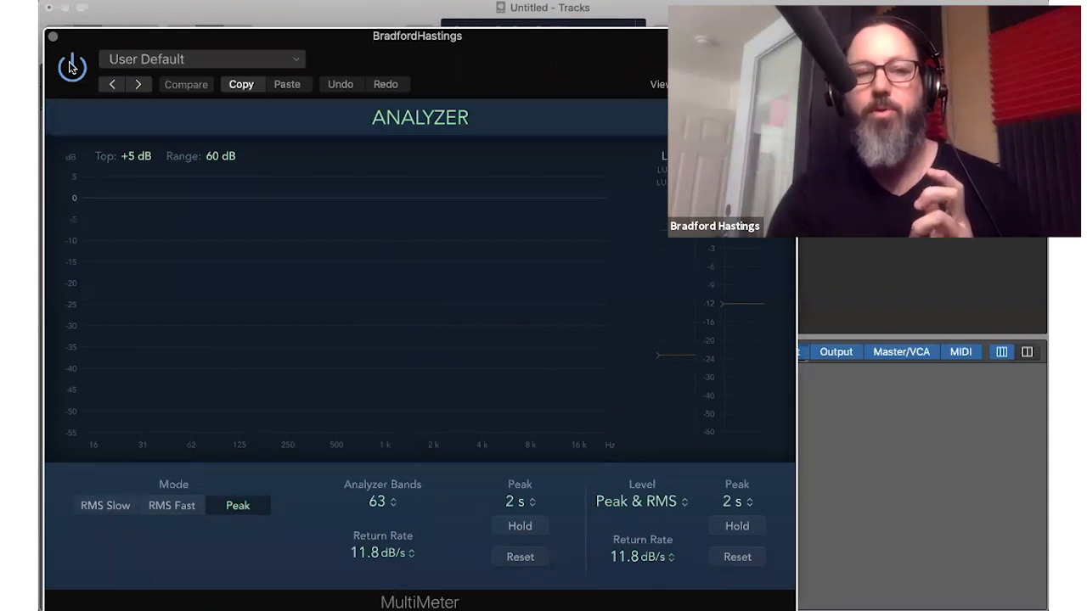
pyautogui.click(53, 40)
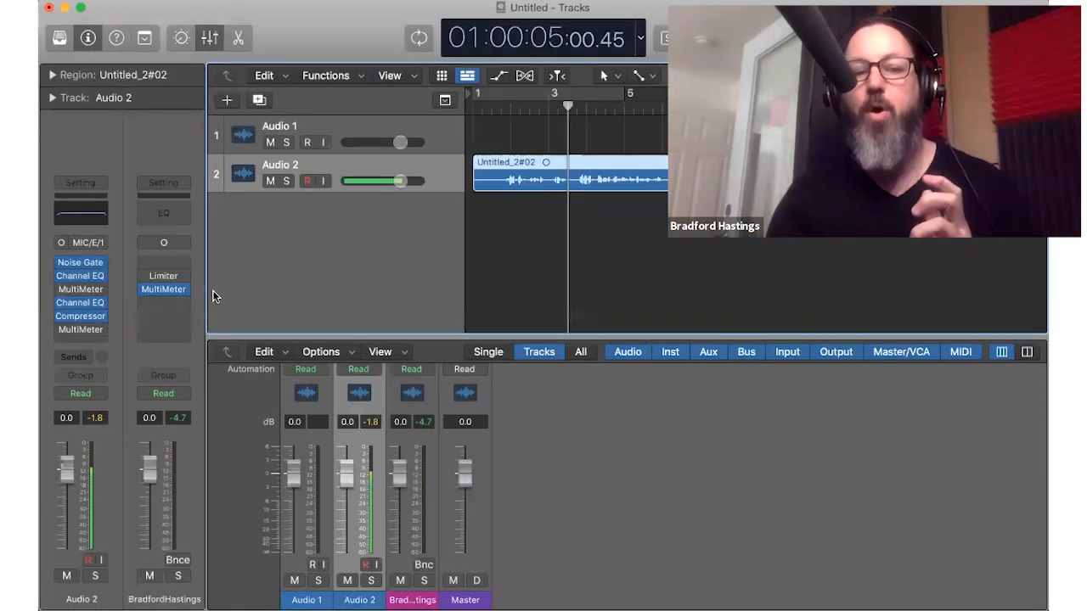
# Step: Reset the peak level displays, then switch to Console and slightly lower Analog 1's mic gain
pyautogui.click(374, 420)
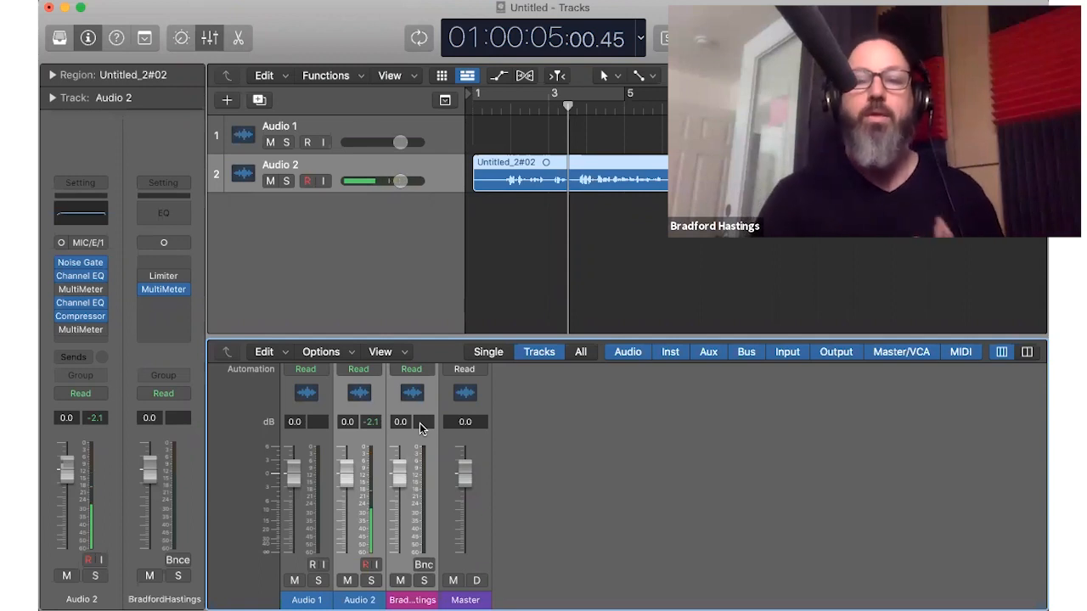
pyautogui.press('r')
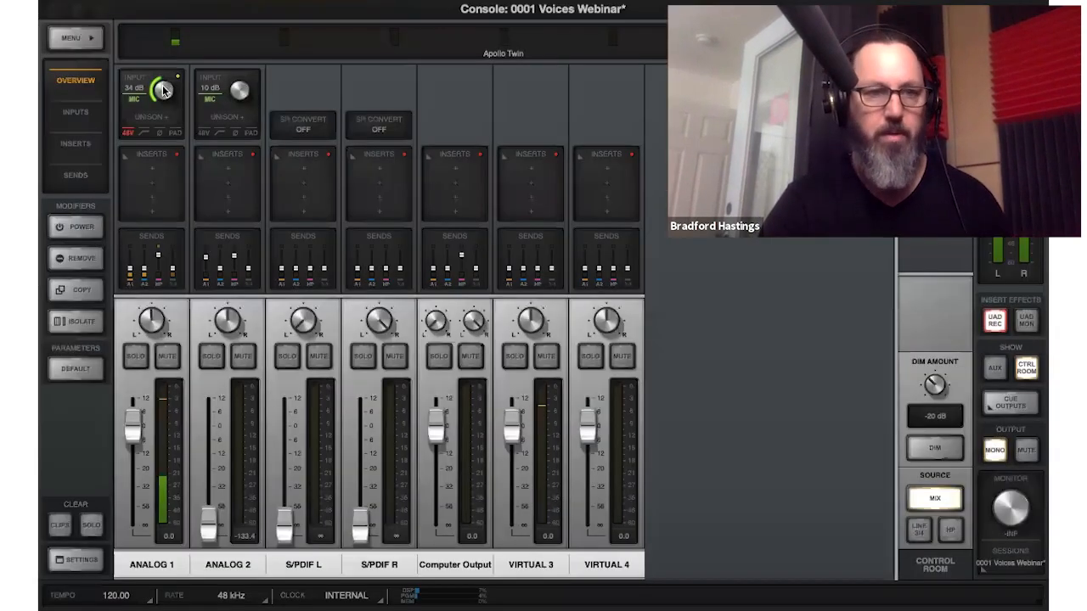
pyautogui.moveTo(164, 90); pyautogui.dragTo(165, 96)
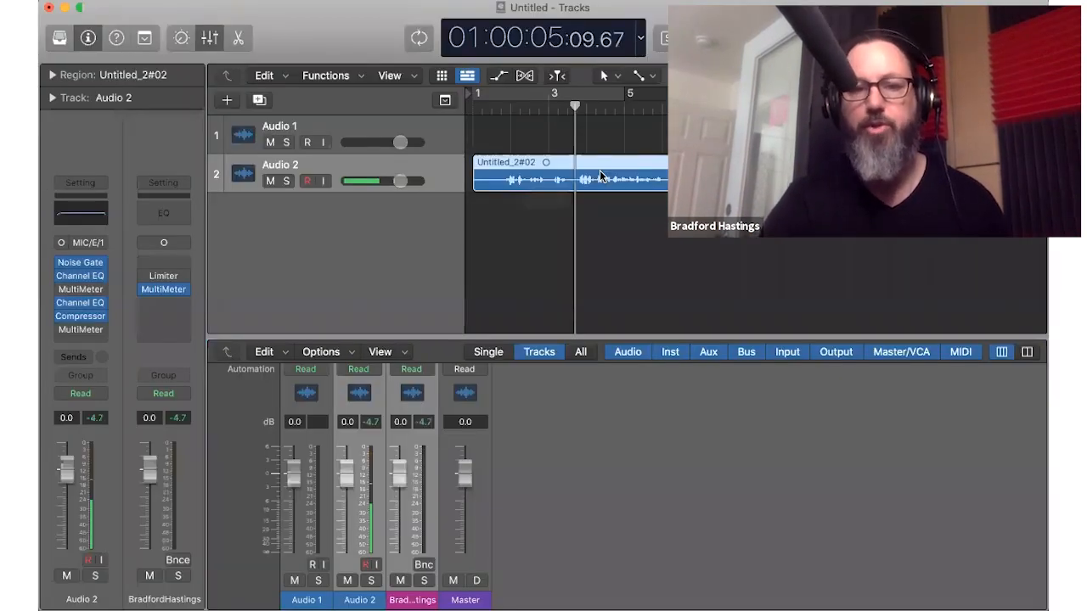
# Step: In Logic Pro, replace the Audio 2 take with a new recording and check the output channel's MultiMeter
pyautogui.press('Delete')
pyautogui.press('Return')
pyautogui.press('r')
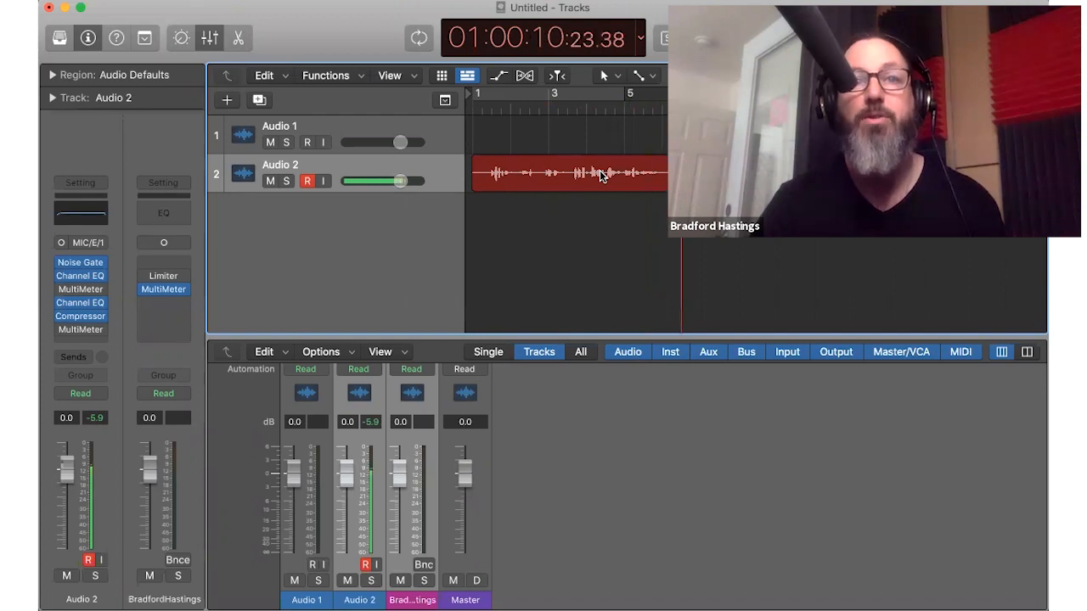
pyautogui.click(163, 290)
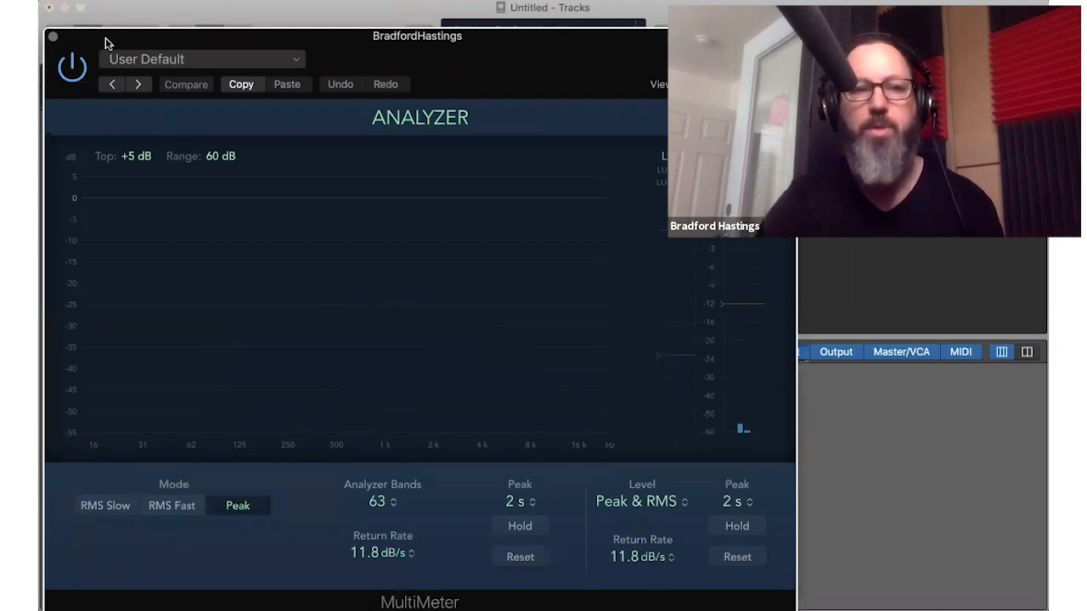
pyautogui.click(53, 36)
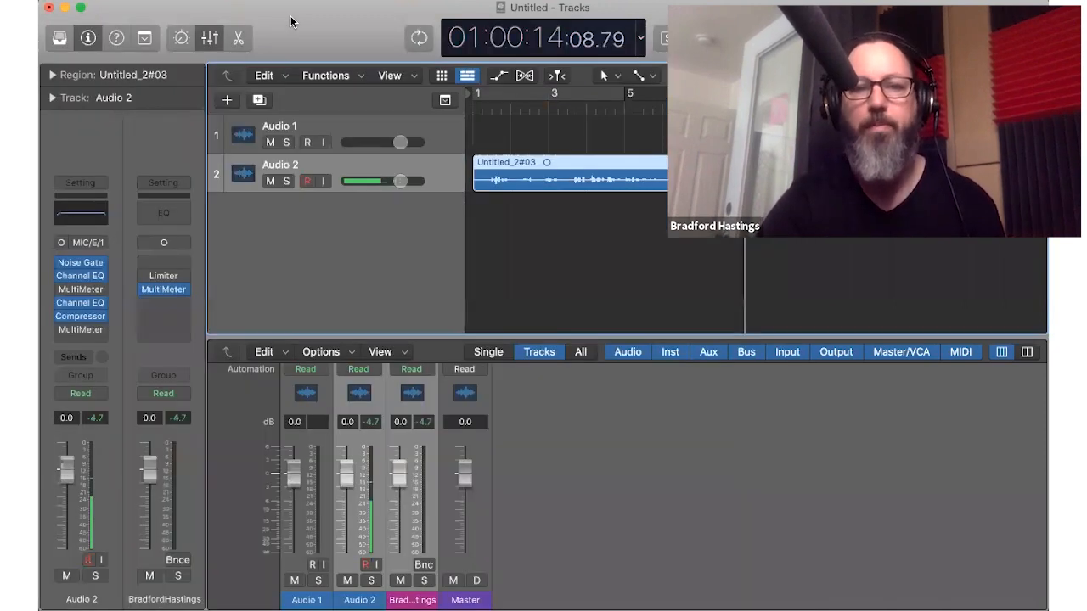
# Step: Enlarge the Audio 2 track and examine the waveform of the recorded region
pyautogui.hotkey('ctrl', 'alt', 'z')
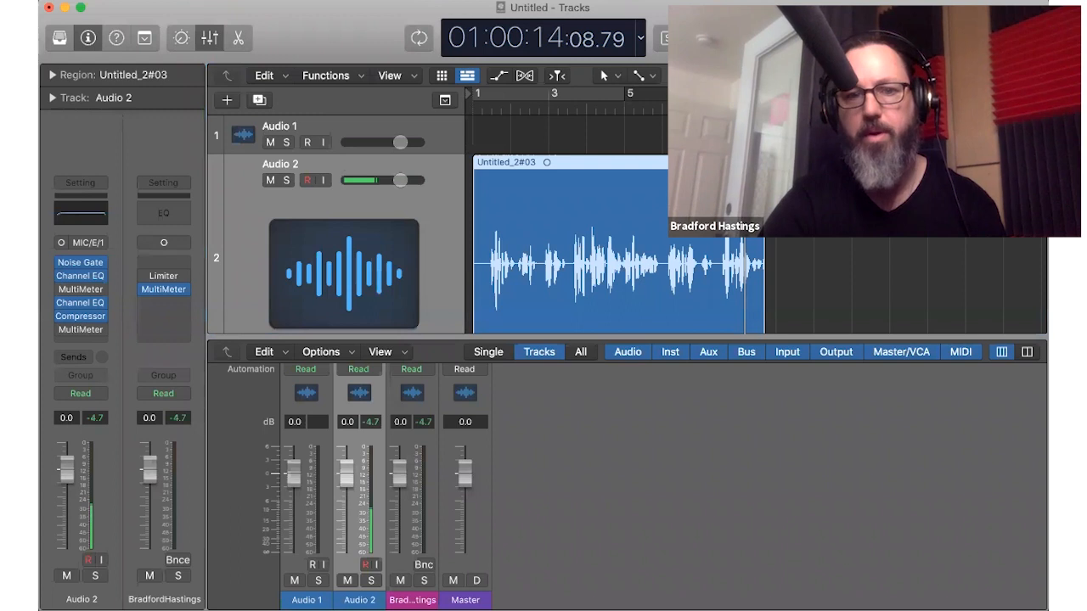
pyautogui.click(557, 243)
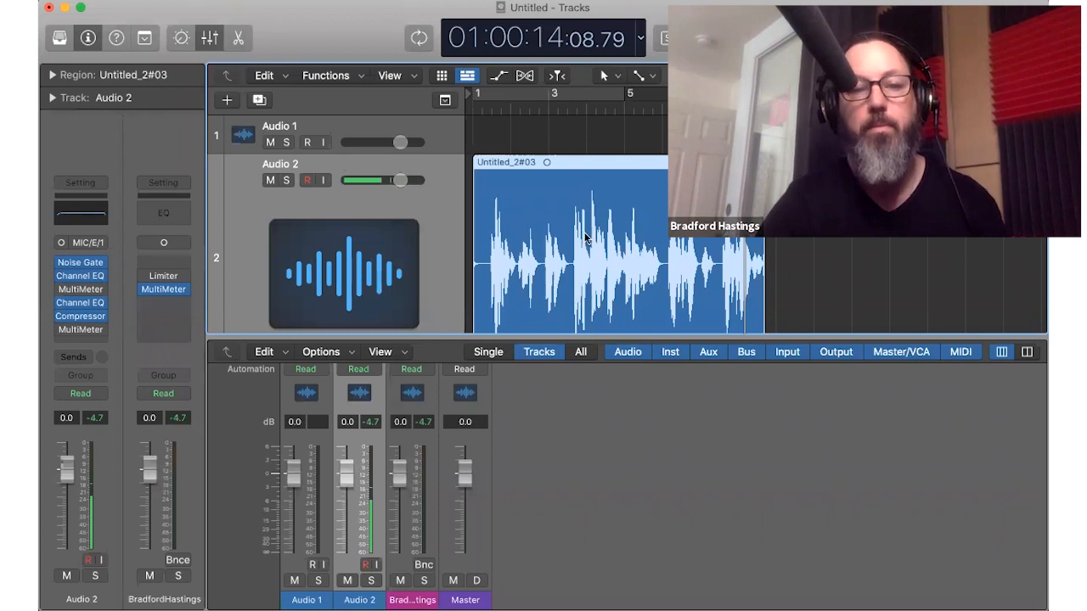
pyautogui.press('super+minus')
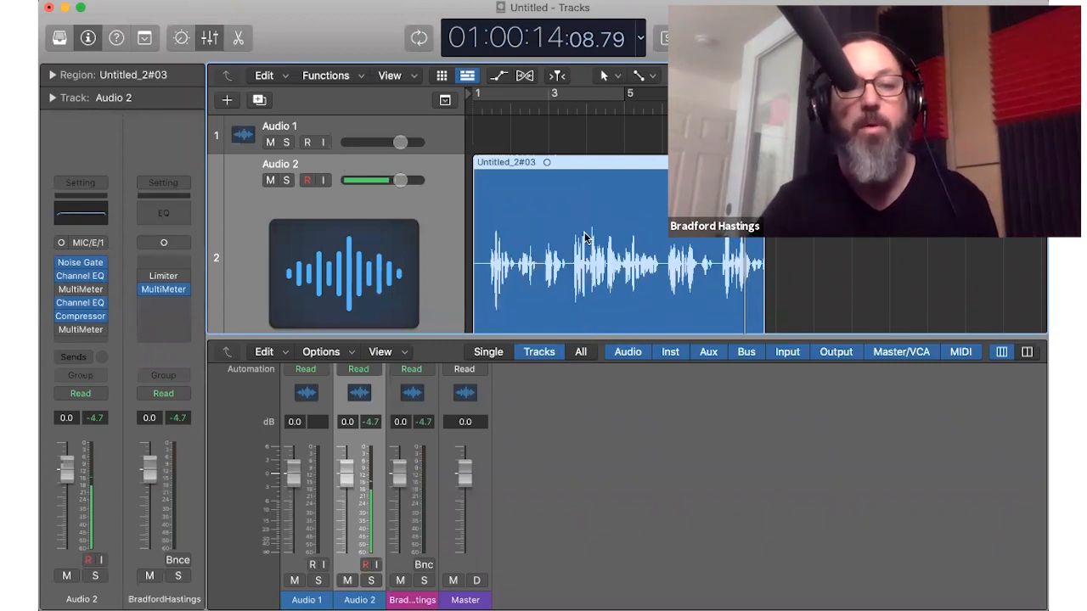
# Step: Bypass the Noise Gate, both Channel EQs and the Compressor on Audio 2, then play the unprocessed take back
pyautogui.click(61, 263)
pyautogui.click(61, 275)
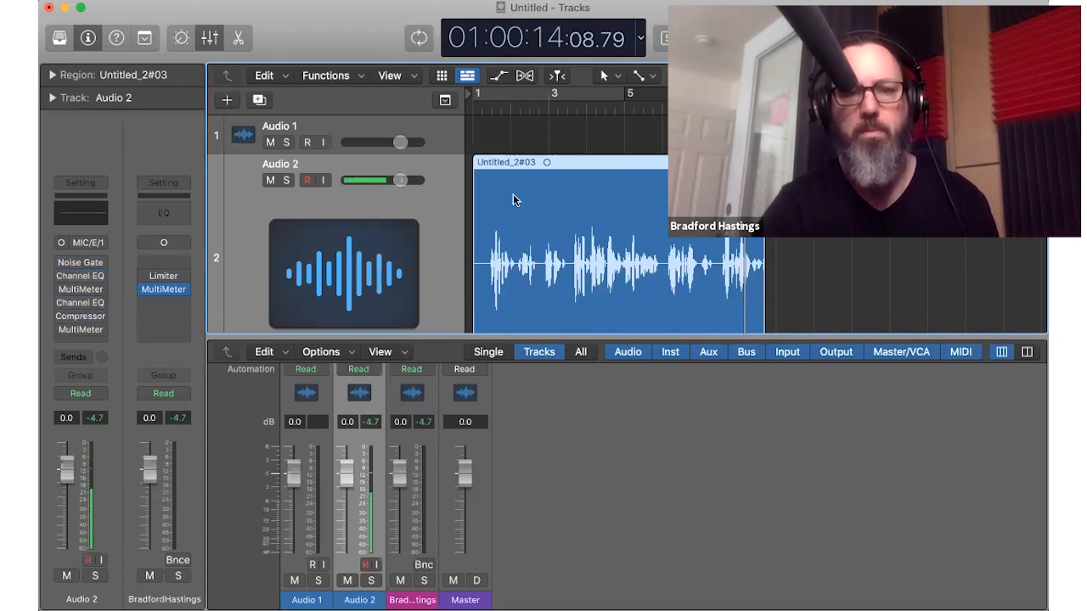
pyautogui.press('space')
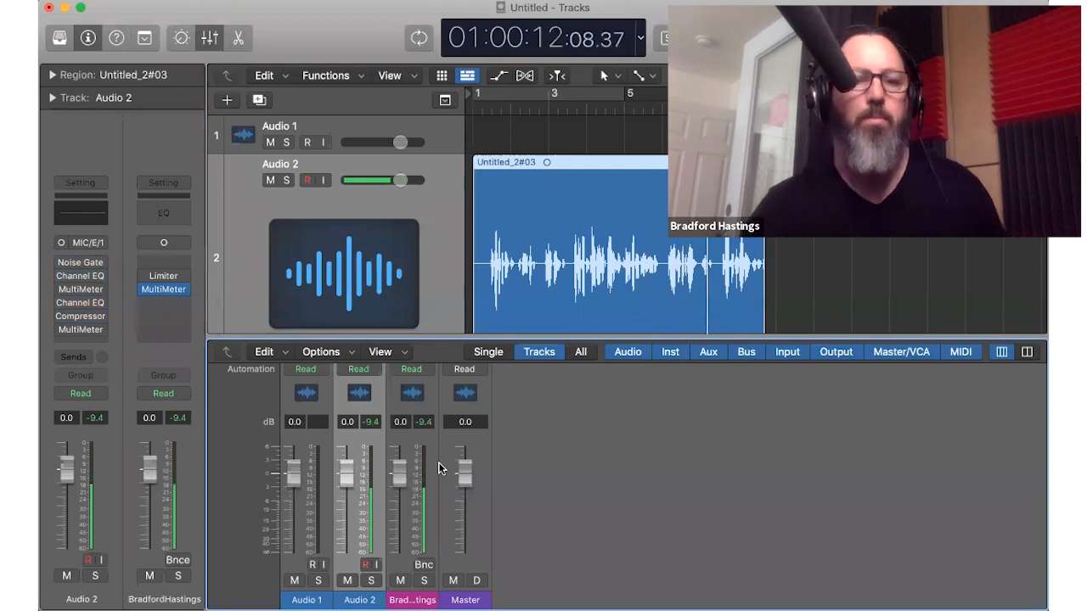
pyautogui.press('space')
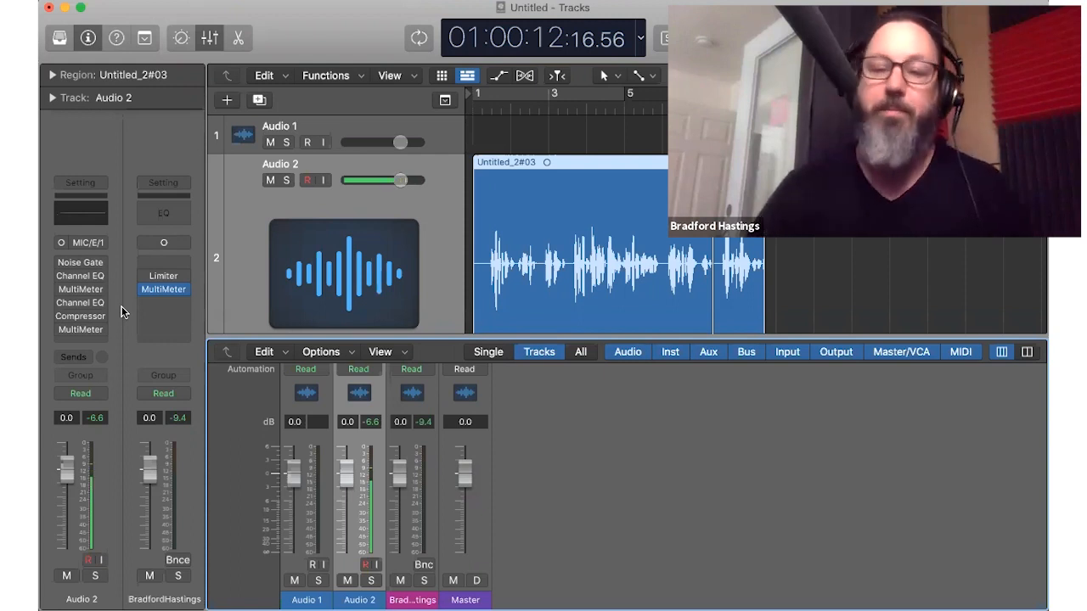
# Step: Turn on Audio 2's Noise Gate and open its settings
pyautogui.moveTo(60, 264)
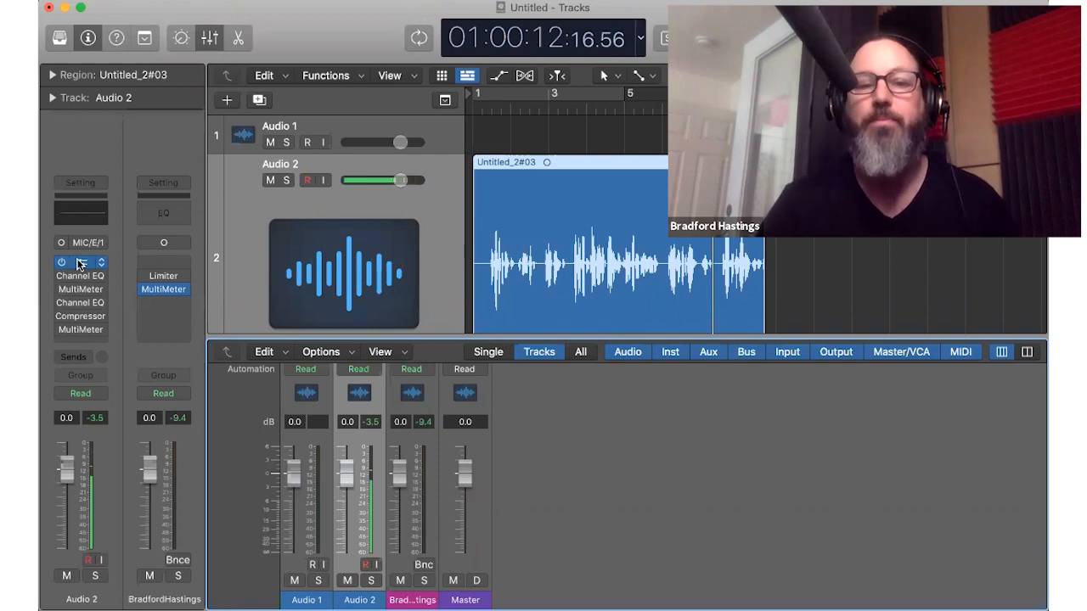
pyautogui.click(79, 264)
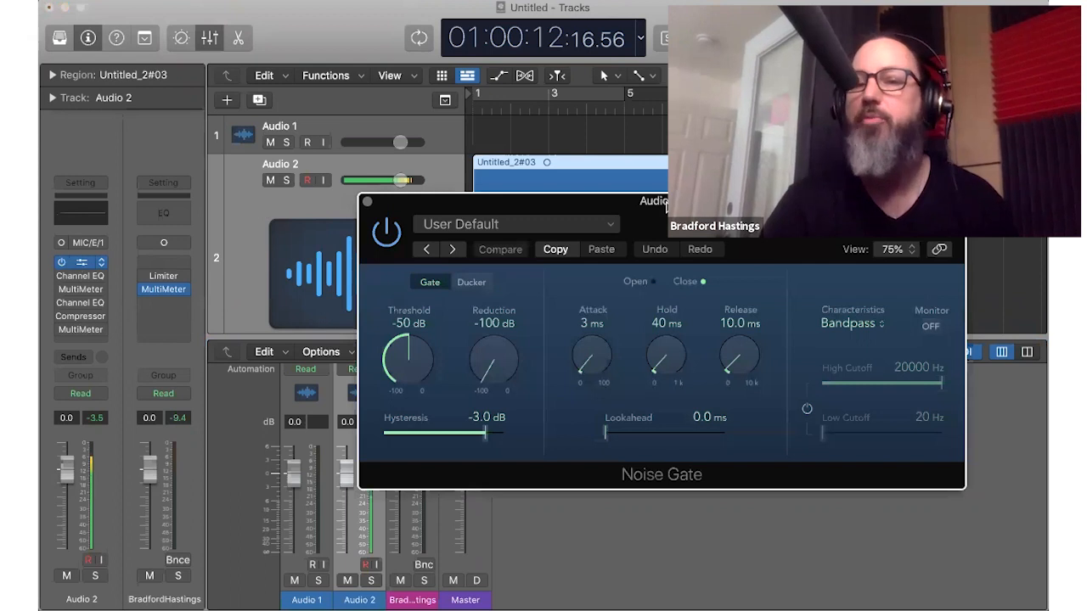
pyautogui.moveTo(666, 209); pyautogui.dragTo(459, 120)
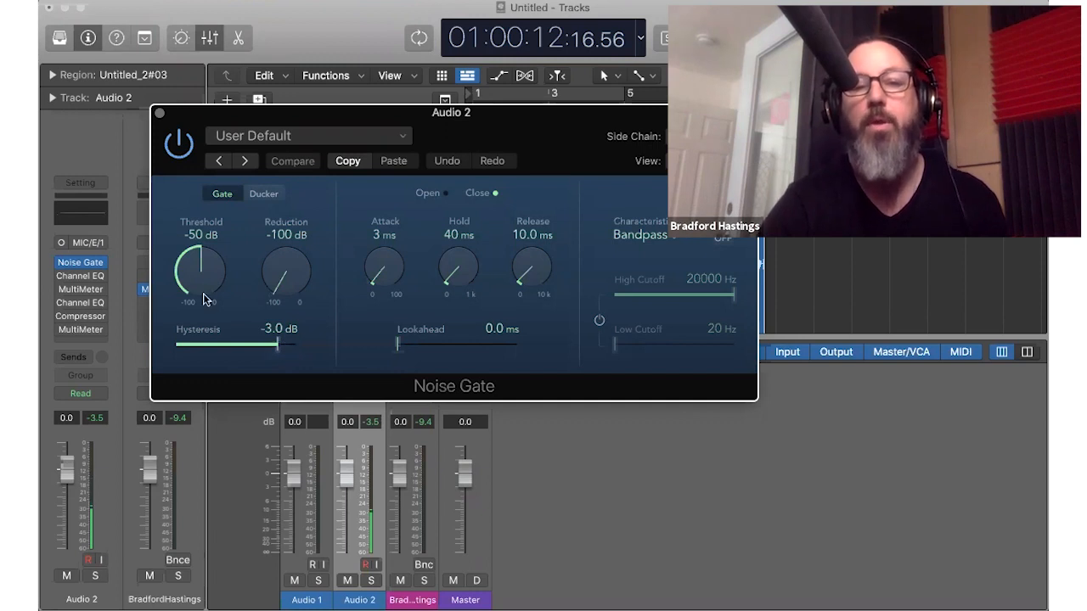
# Step: Record a short take on Audio 2 after the existing region, then turn on cycle mode and play it back with the Noise Gate bypassed
pyautogui.moveTo(526, 139); pyautogui.dragTo(519, 301)
pyautogui.click(776, 110)
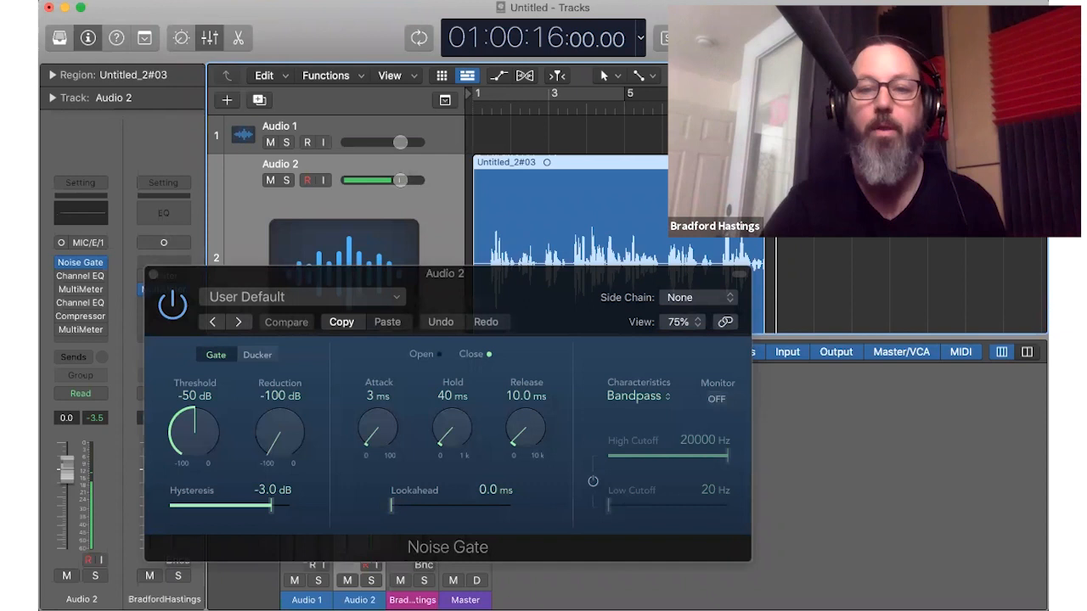
pyautogui.press('r')
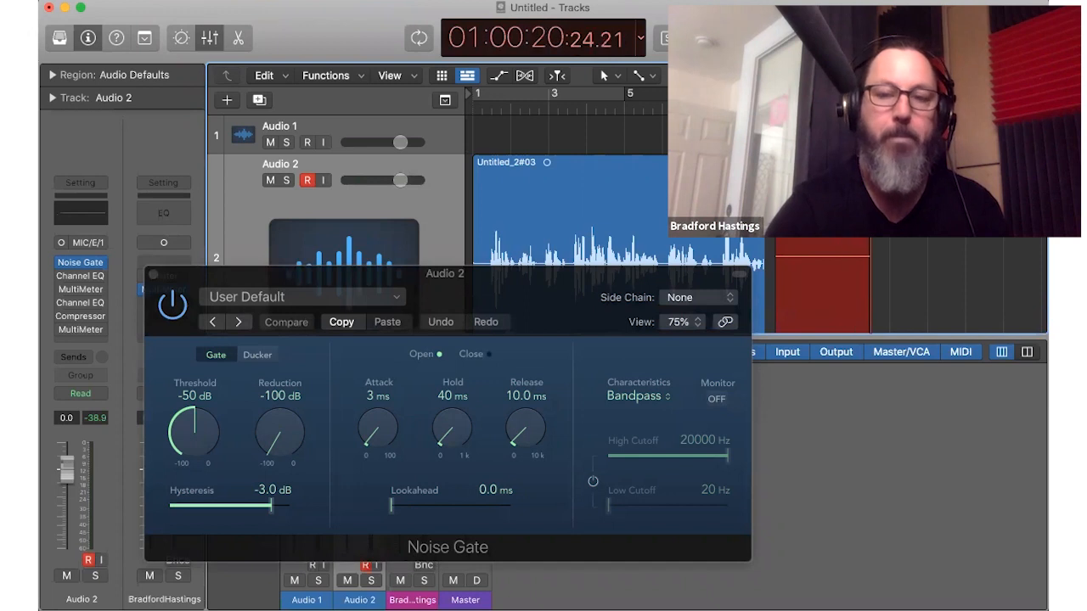
pyautogui.press('space')
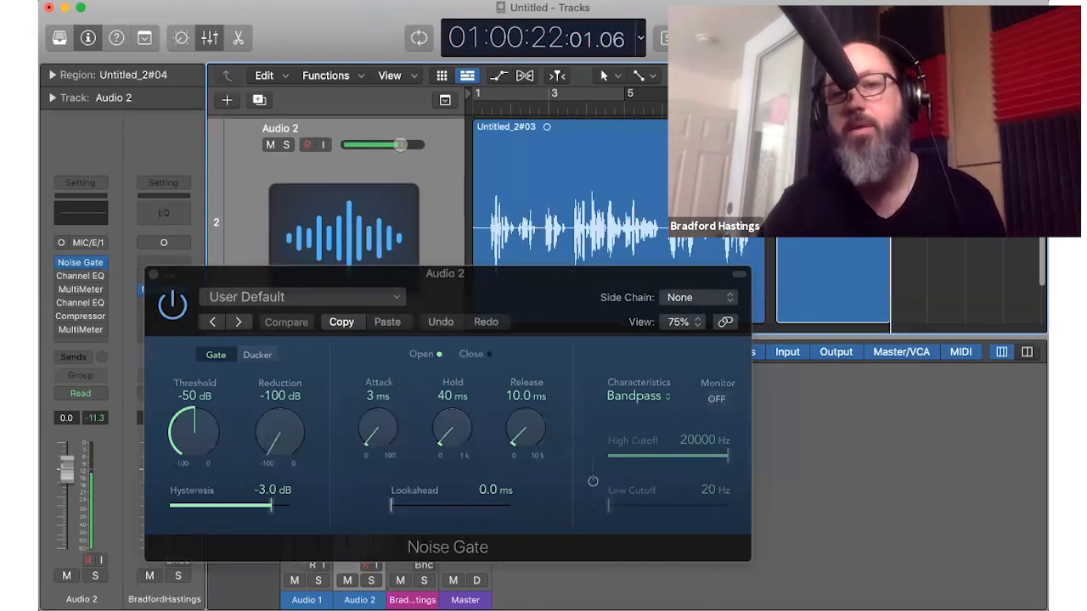
pyautogui.press('c')
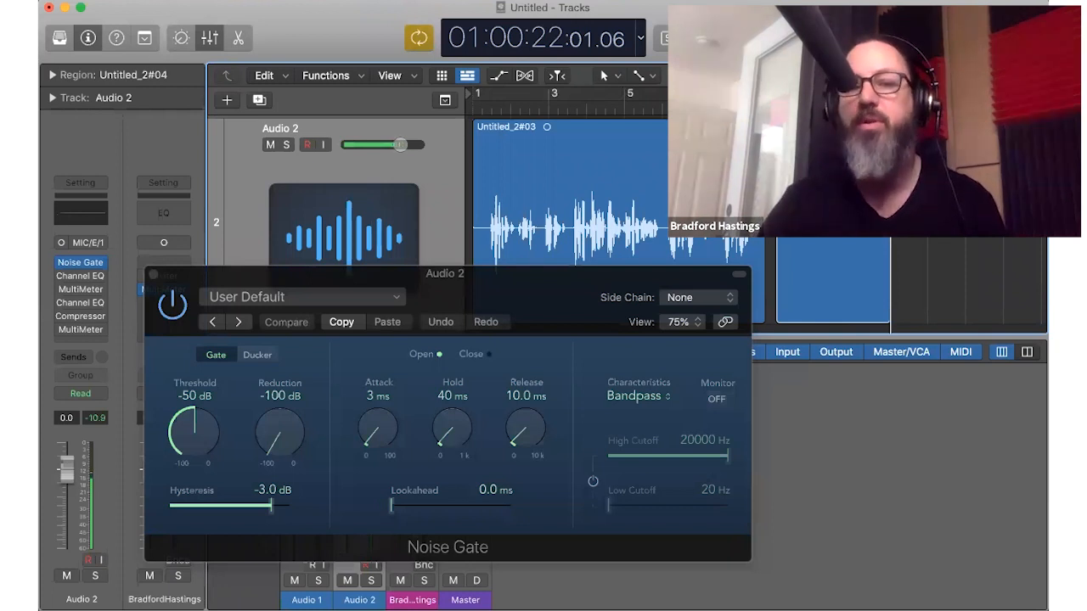
pyautogui.moveTo(507, 279); pyautogui.dragTo(460, 95)
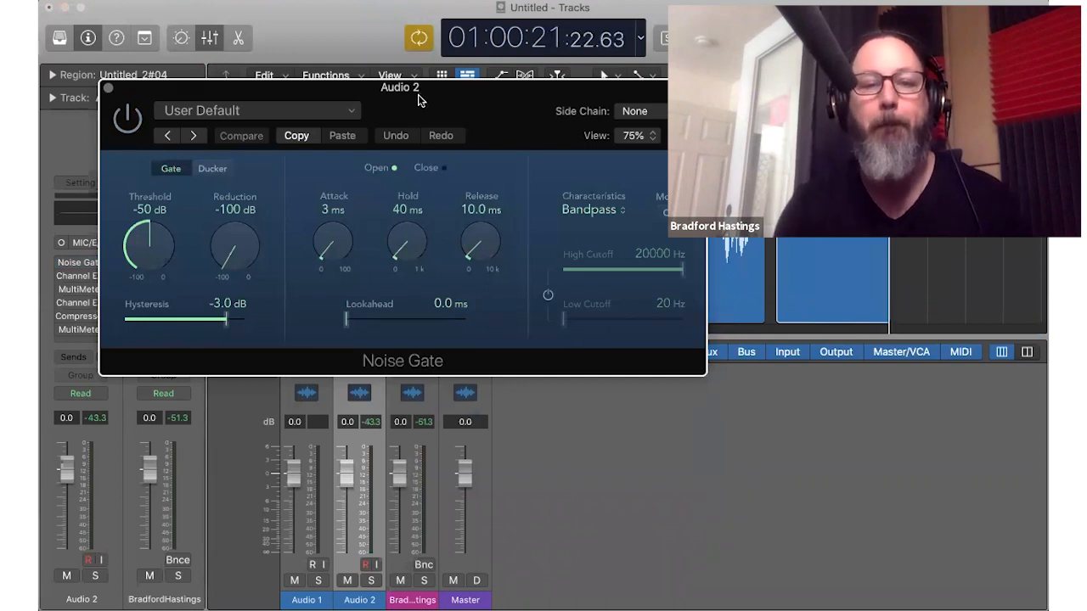
# Step: Close the Noise Gate, turn cycle off and record another Audio 2 take, raising Analog 1's microphone gain to 43 dB in Apollo Console
pyautogui.click(108, 87)
pyautogui.press('c')
pyautogui.press('space')
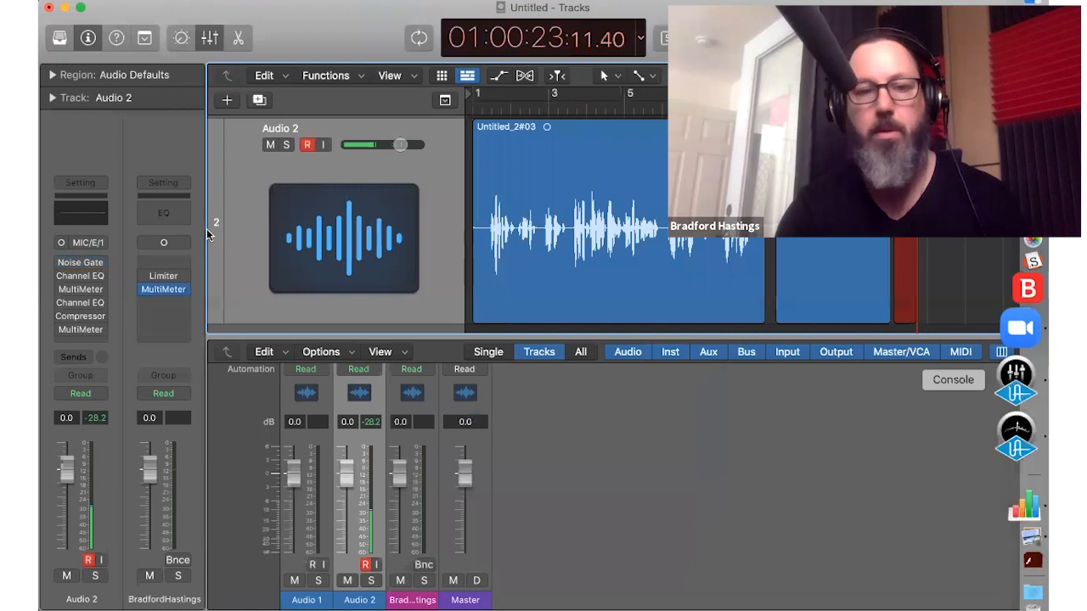
pyautogui.click(1018, 389)
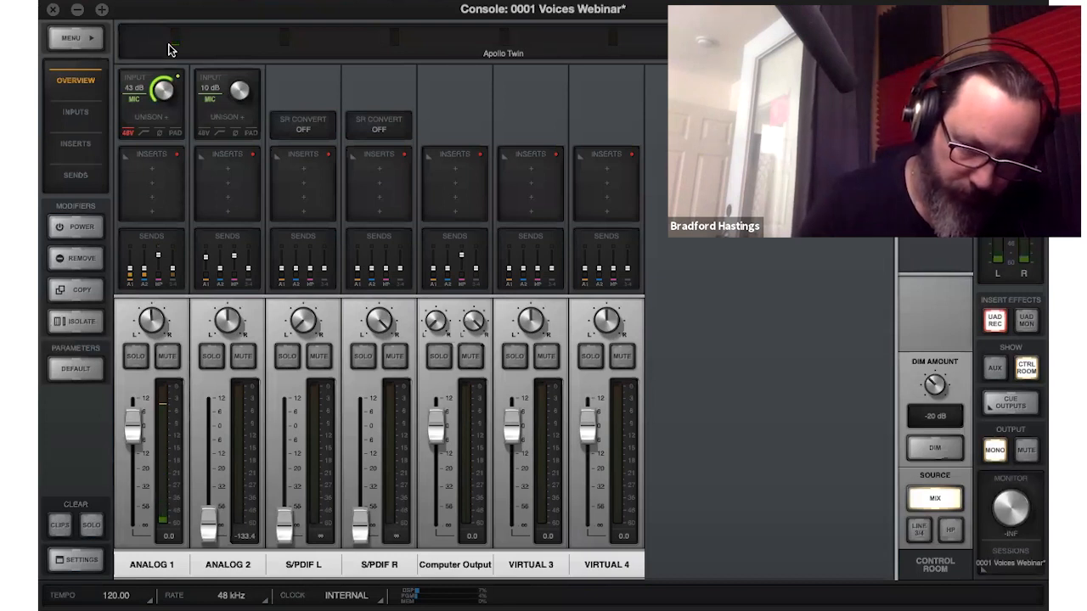
pyautogui.moveTo(1048, 127)
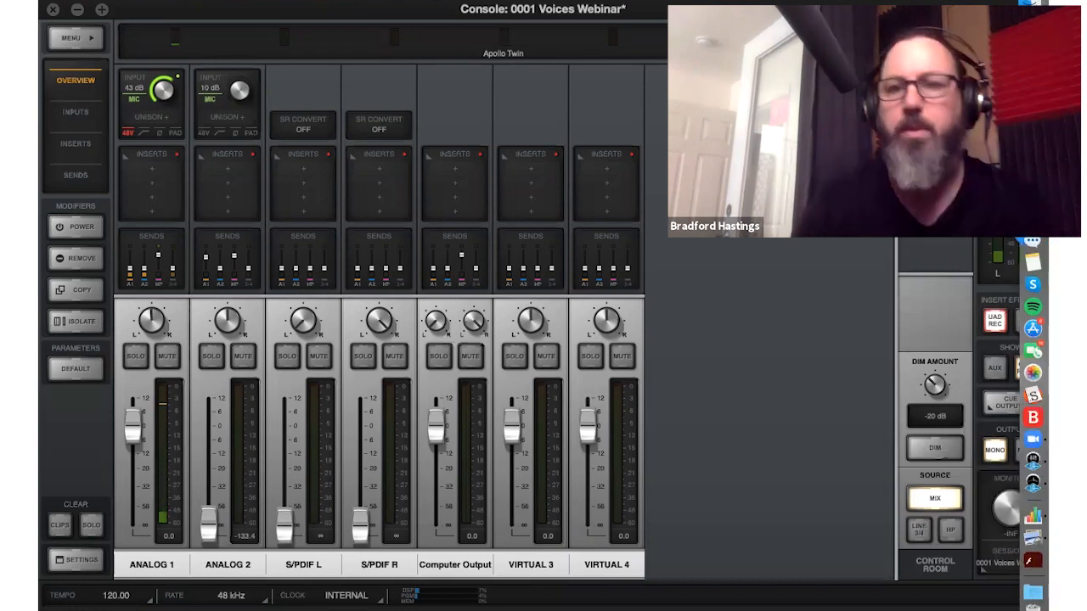
pyautogui.click(1033, 128)
pyautogui.press('space')
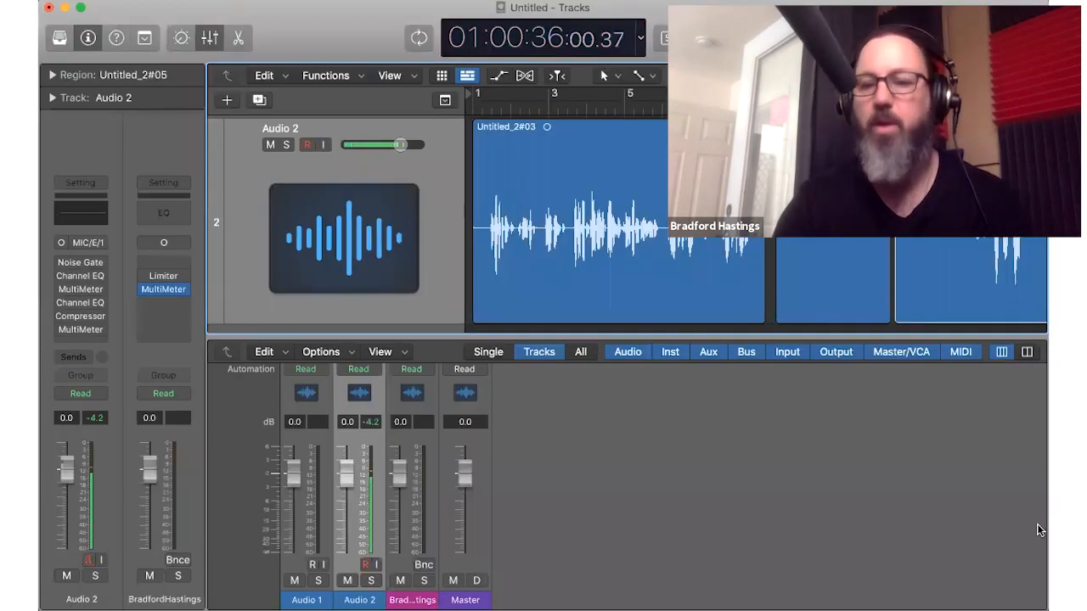
# Step: In Apollo Console, lower Analog 1's microphone gain to 31 dB and return to Logic Pro
pyautogui.moveTo(1020, 433)
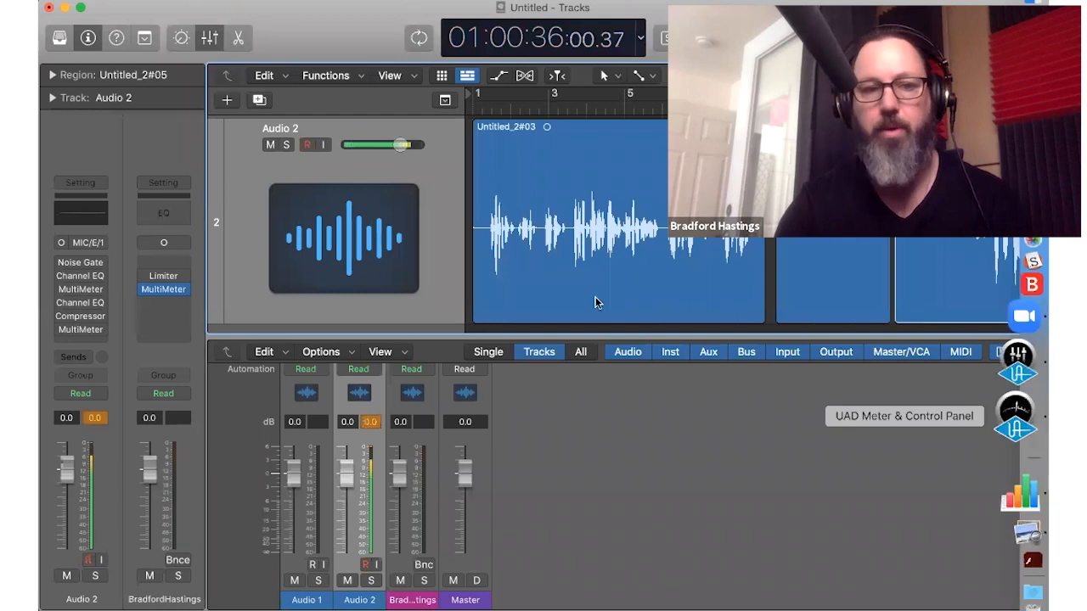
pyautogui.click(1017, 386)
pyautogui.moveTo(164, 91); pyautogui.dragTo(164, 111)
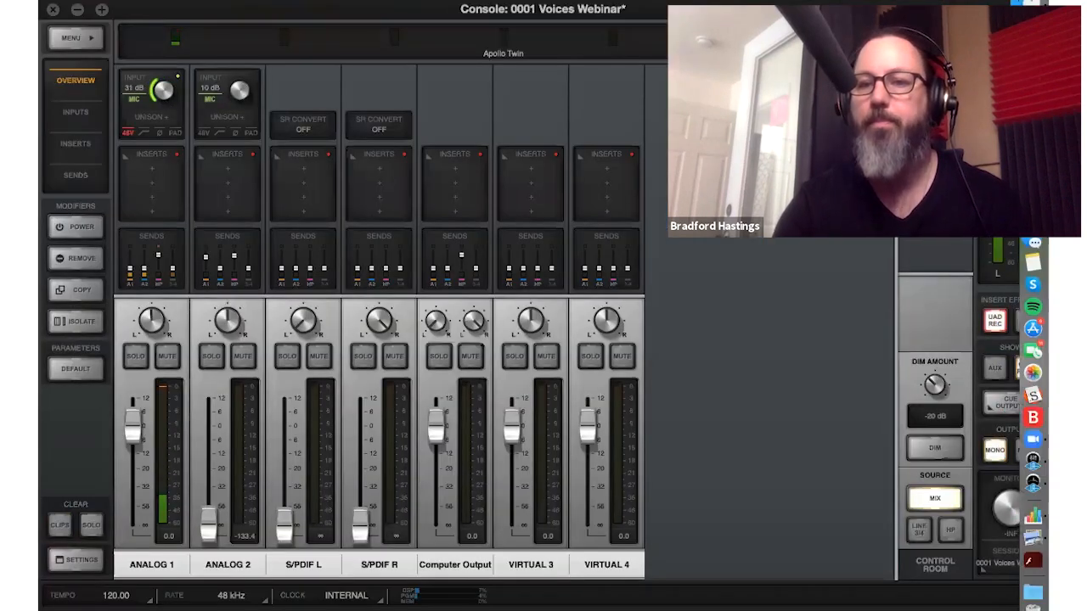
pyautogui.press('super+Tab')
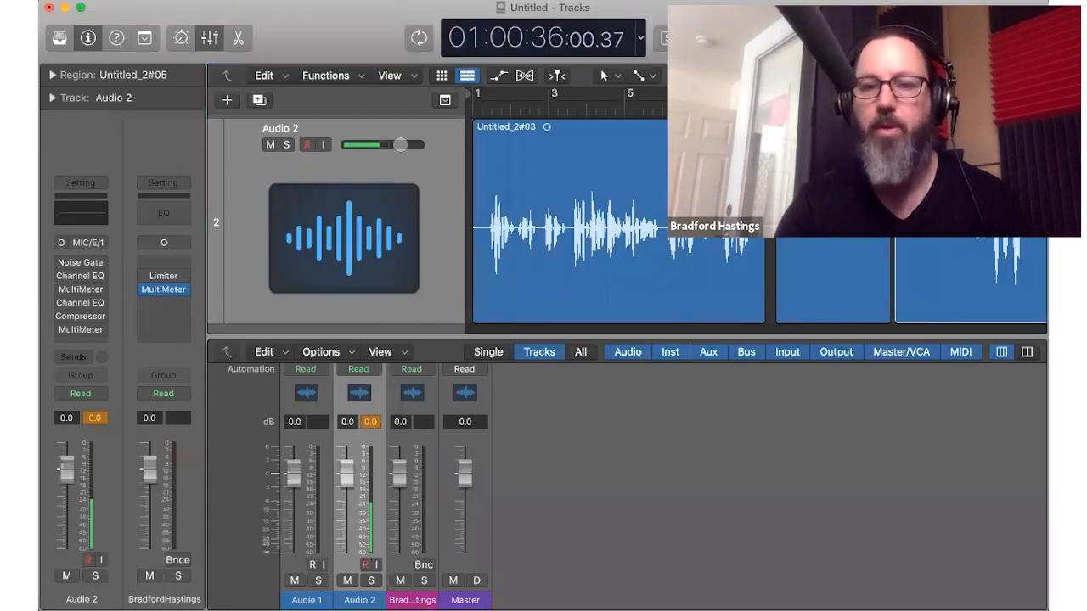
# Step: Set up cycle playback over the quiet end section of the latest Audio 2 take and play it
pyautogui.hscroll(7, 756, 222)
pyautogui.hscroll(-4, 756, 222)
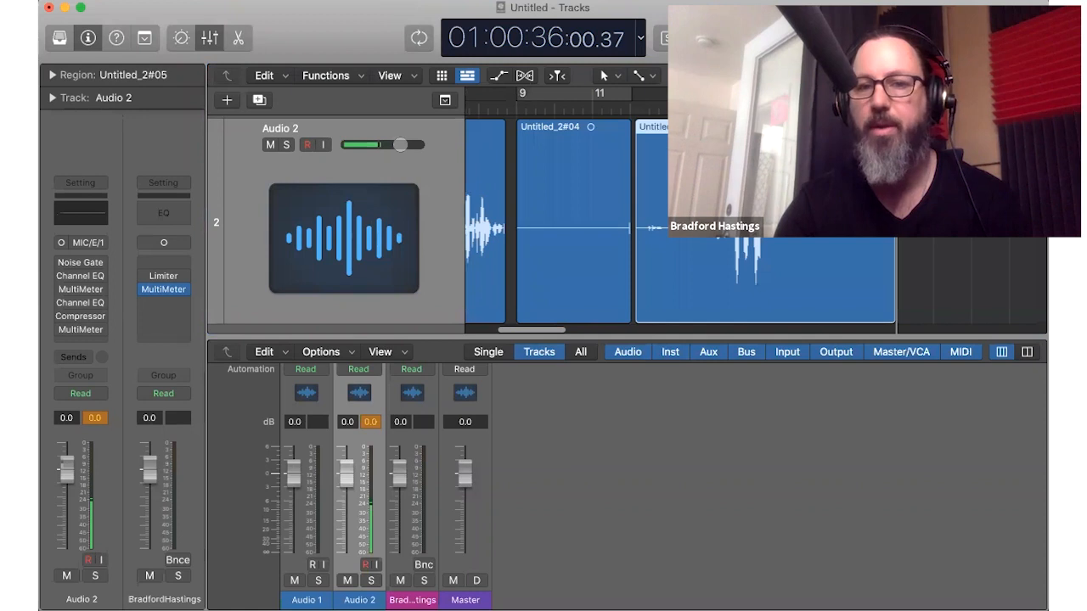
pyautogui.press('c')
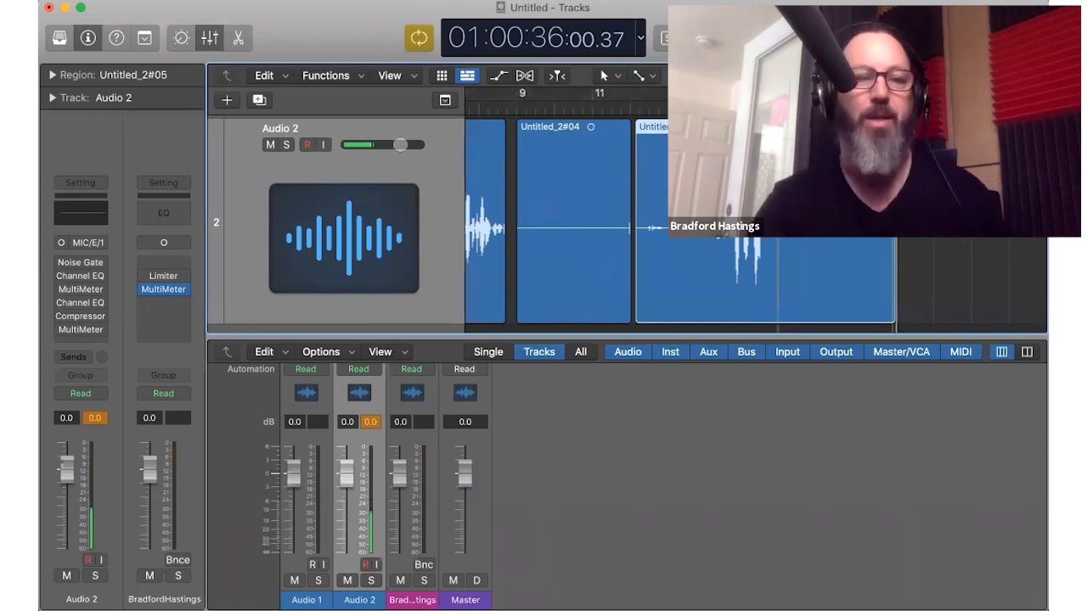
pyautogui.press('space')
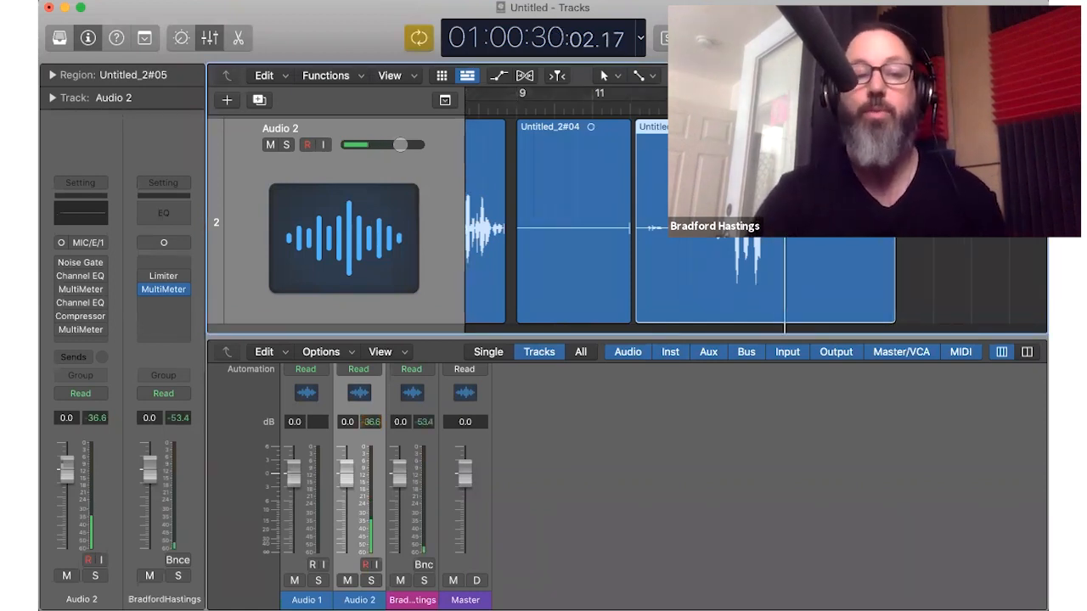
# Step: Turn on Audio 2's Noise Gate and compare thresholds between -77 and -49 dB during the loop, settling on -51 dB
pyautogui.click(82, 264)
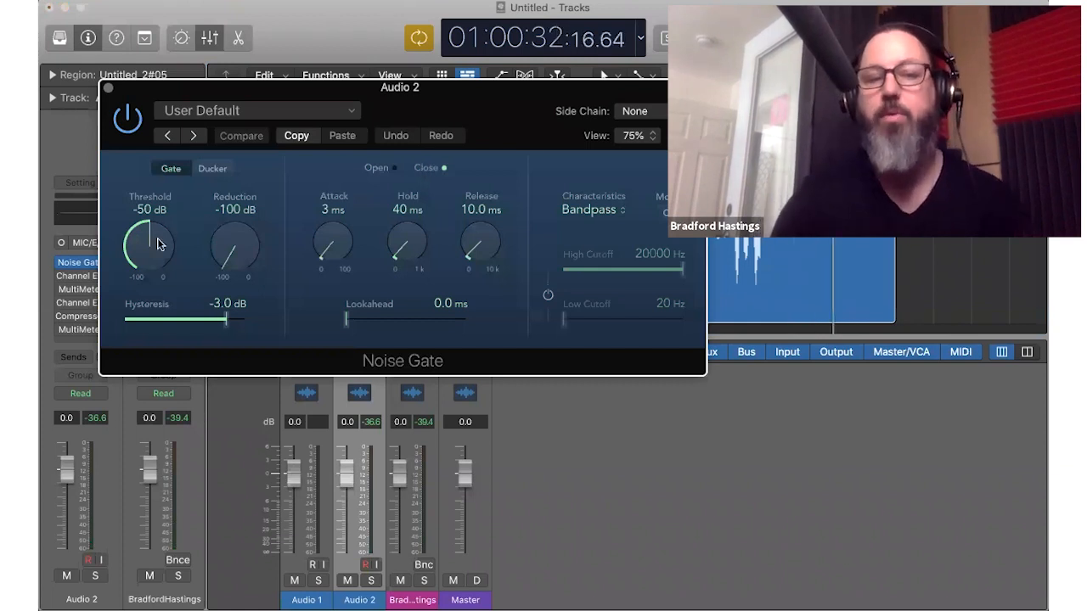
pyautogui.moveTo(162, 245); pyautogui.dragTo(155, 307)
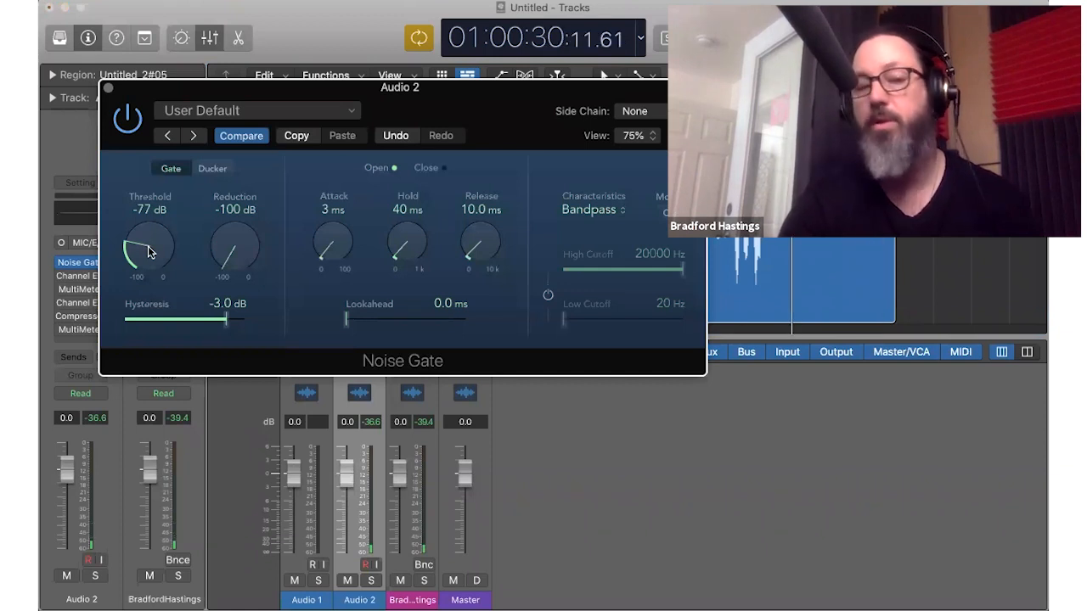
pyautogui.moveTo(148, 236); pyautogui.dragTo(162, 188)
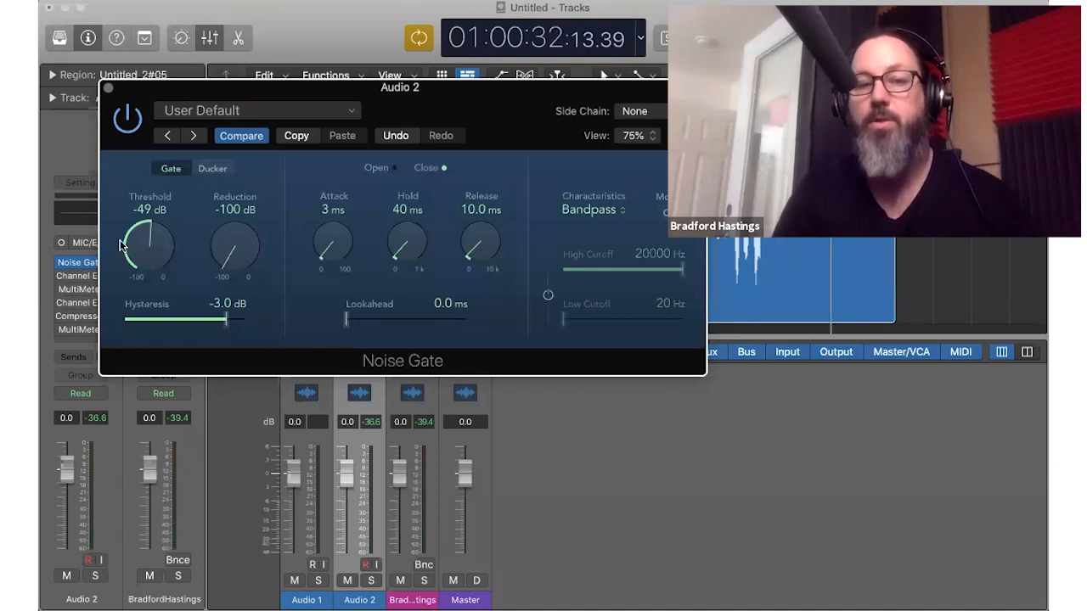
pyautogui.moveTo(153, 257); pyautogui.dragTo(153, 267)
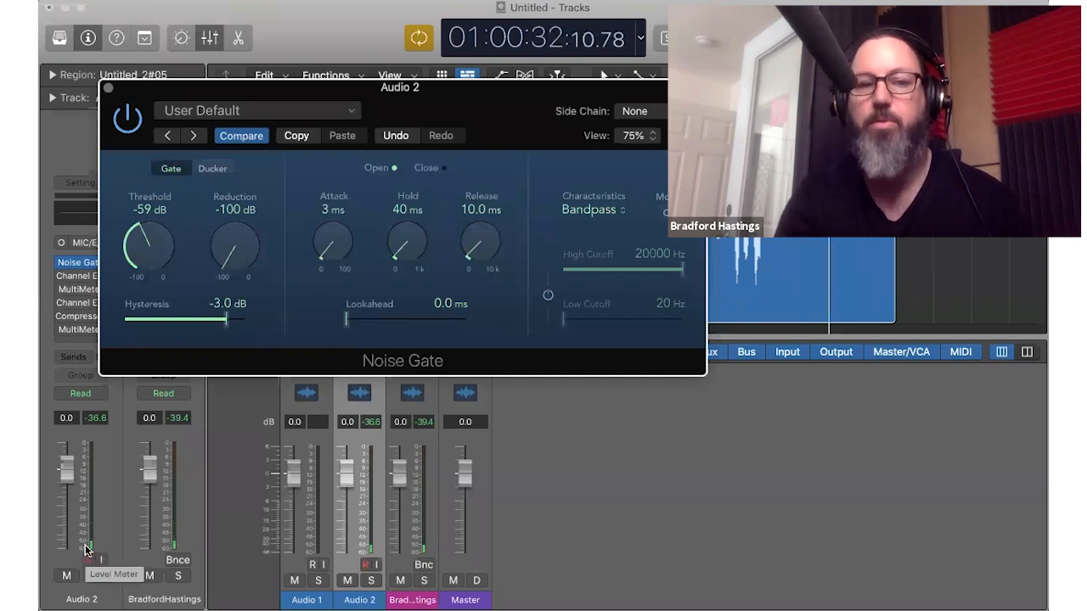
pyautogui.moveTo(156, 233); pyautogui.dragTo(160, 213)
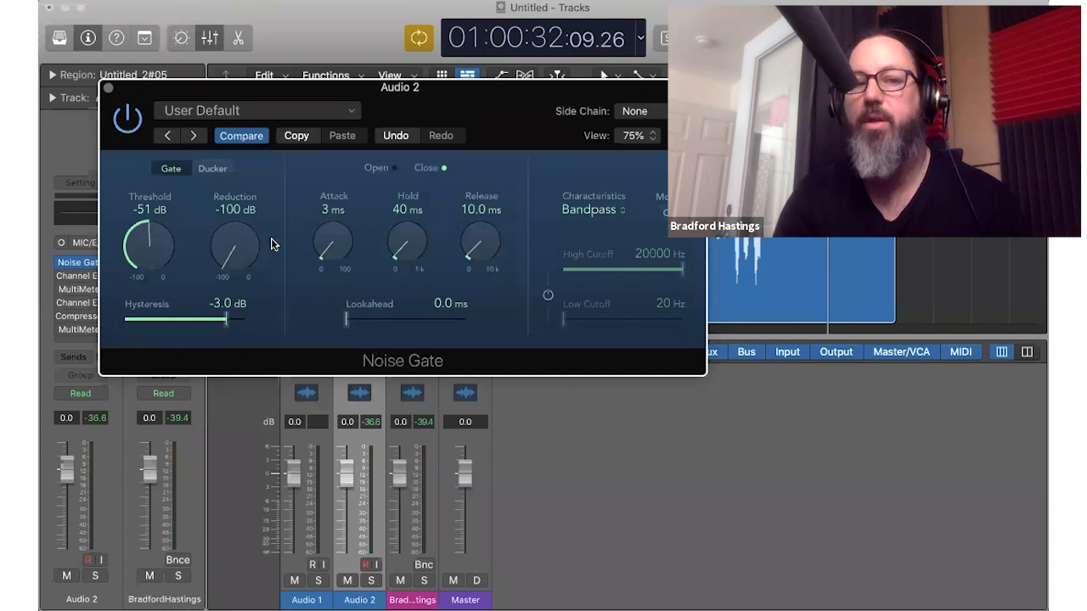
# Step: Raise the Noise Gate's reduction to 0 dB, then lower it gradually to -13 dB
pyautogui.moveTo(235, 246); pyautogui.dragTo(237, 162)
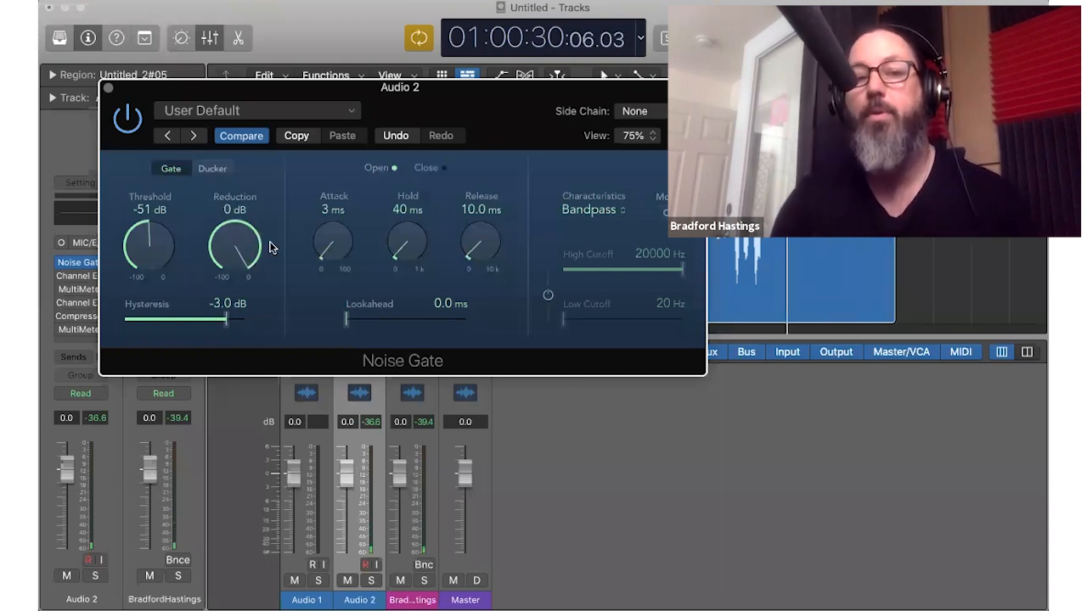
pyautogui.scroll(-4, 238, 255)
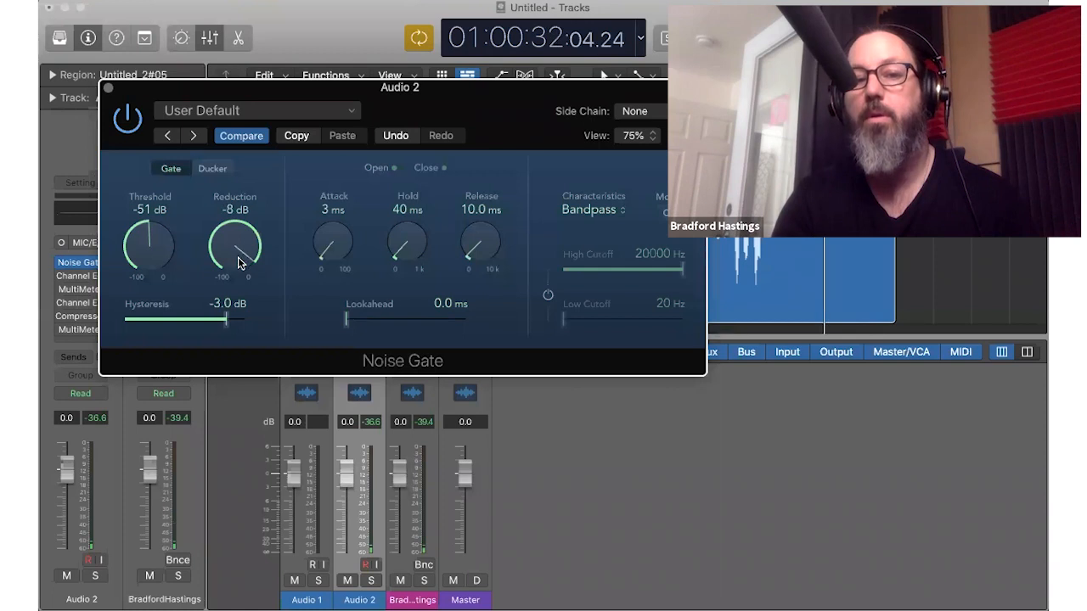
pyautogui.scroll(-1, 237, 263)
pyautogui.scroll(-1, 238, 267)
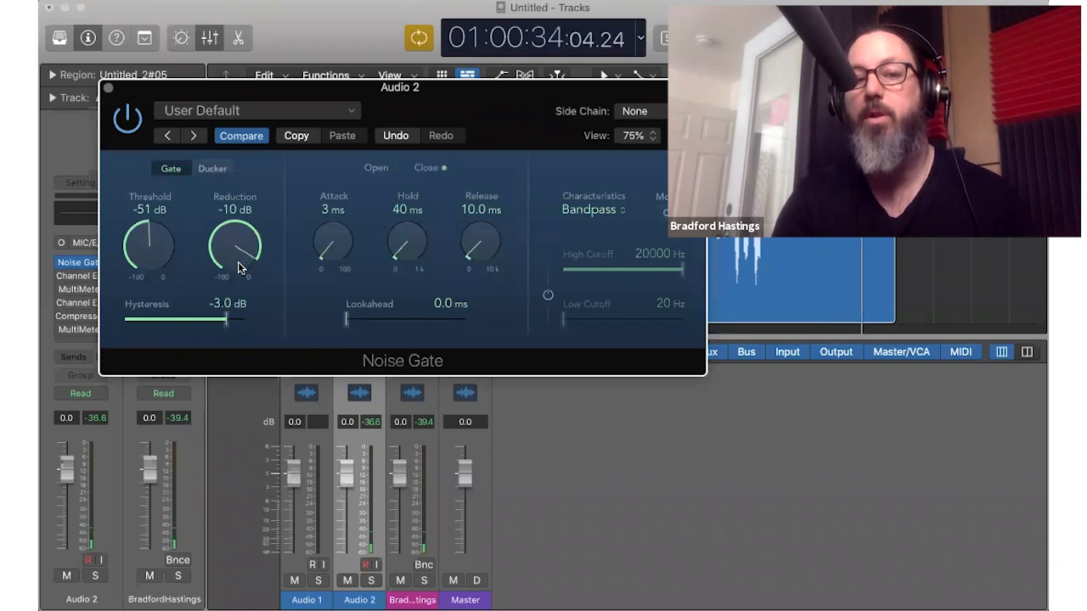
pyautogui.scroll(-1, 238, 267)
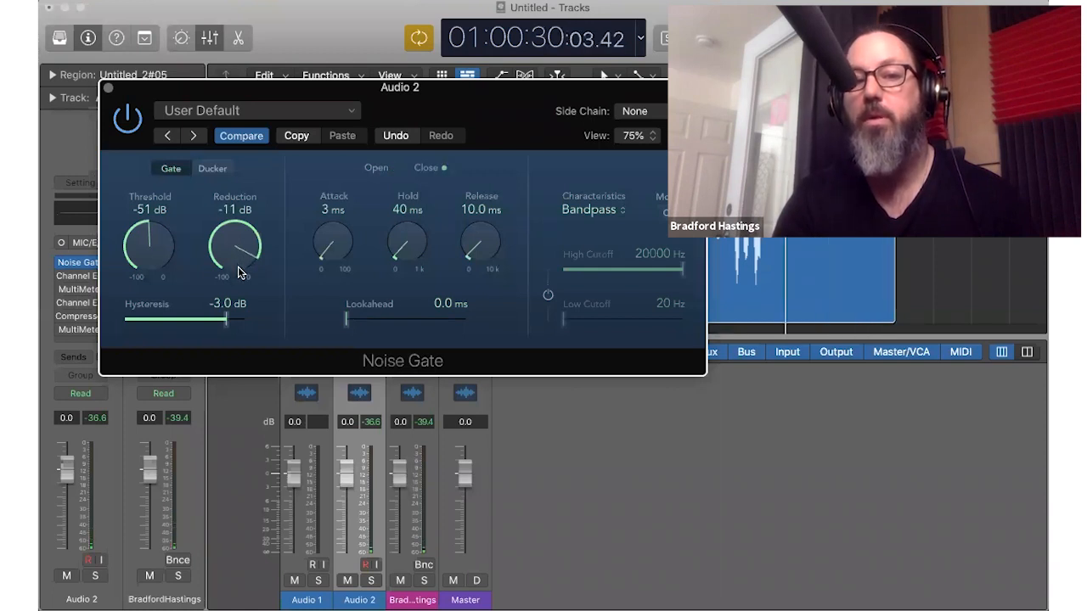
pyautogui.scroll(-1, 237, 269)
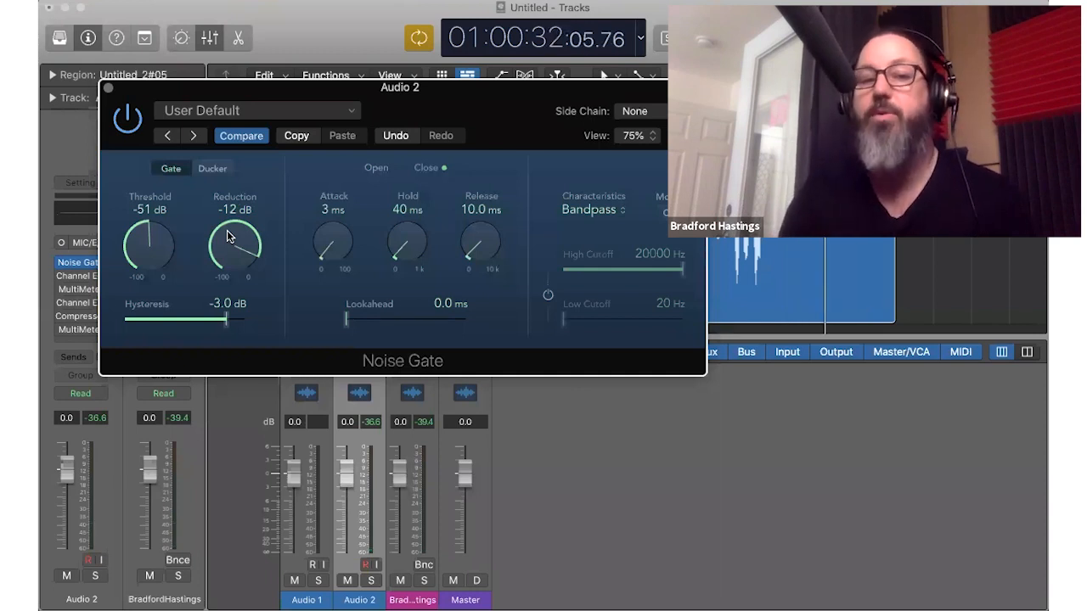
pyautogui.moveTo(227, 237); pyautogui.dragTo(228, 239)
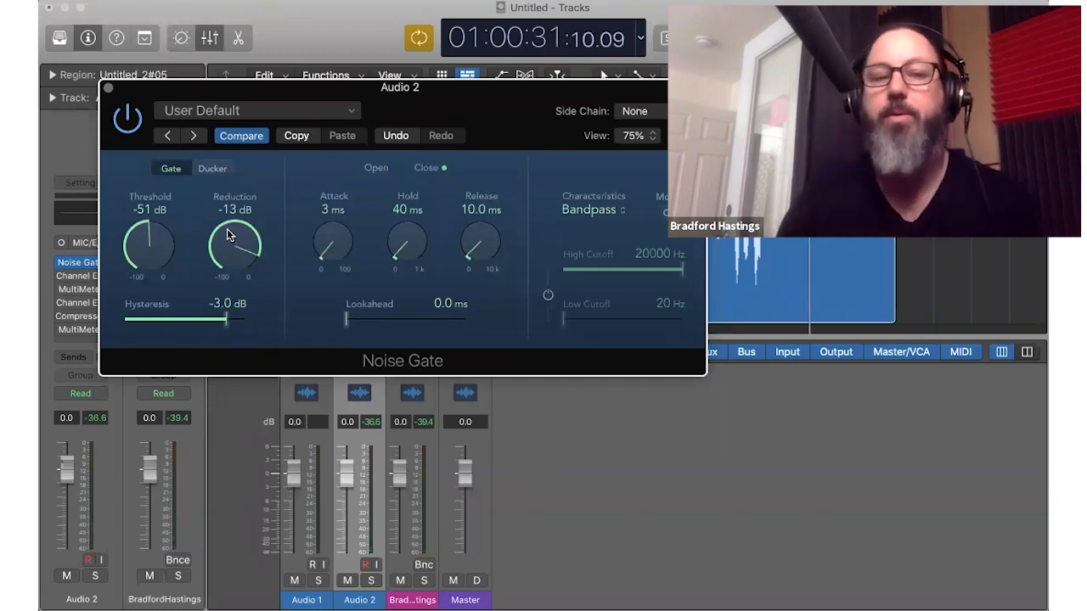
# Step: Set the gate threshold to -50 dB, compare a reduction of -11 dB with -13 dB, keep -13 dB and audition the loop
pyautogui.moveTo(159, 246); pyautogui.dragTo(160, 243)
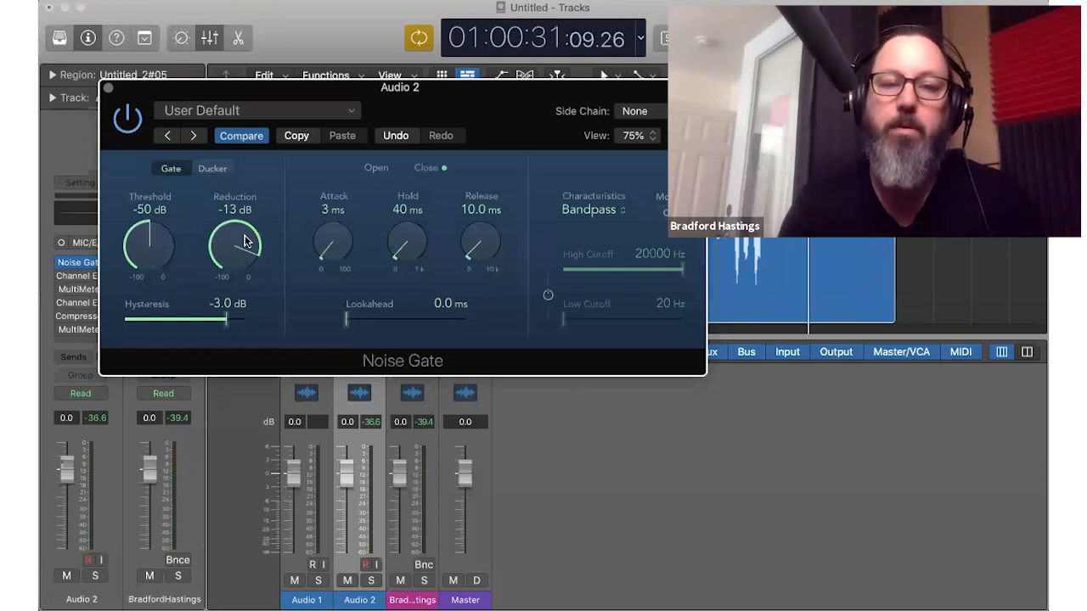
pyautogui.moveTo(244, 242)
pyautogui.mouseDown()
pyautogui.moveTo(244, 226)
pyautogui.moveTo(245, 236)
pyautogui.mouseUp()
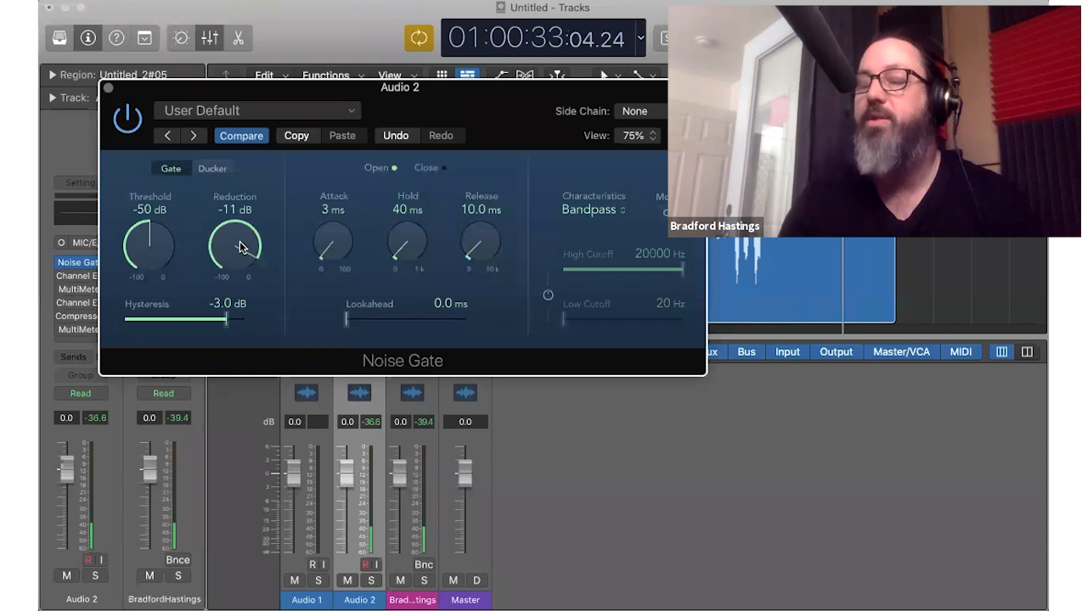
pyautogui.moveTo(239, 246); pyautogui.dragTo(243, 252)
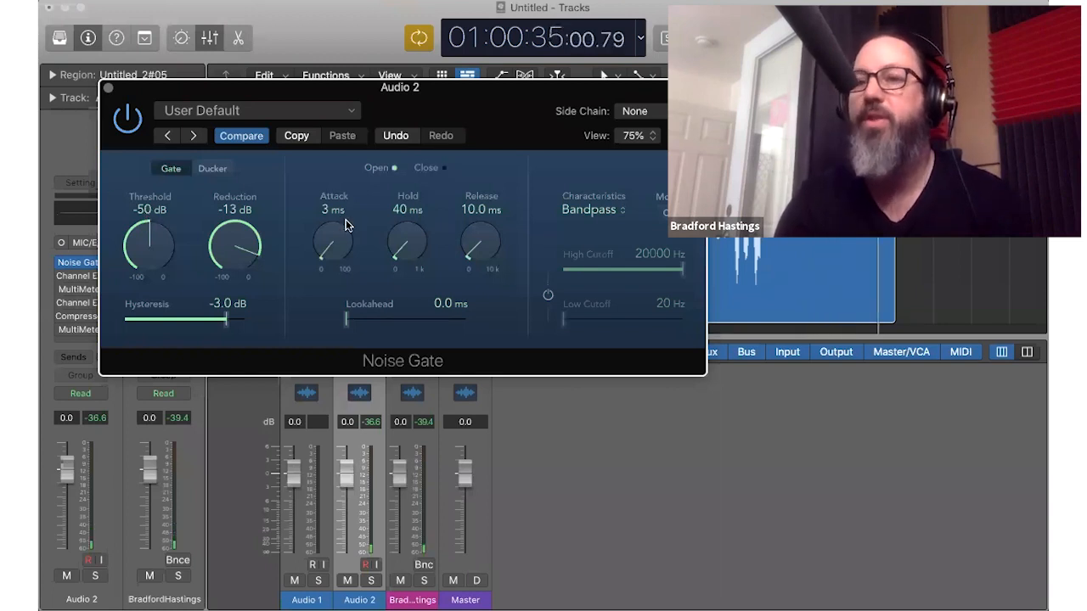
pyautogui.press('space')
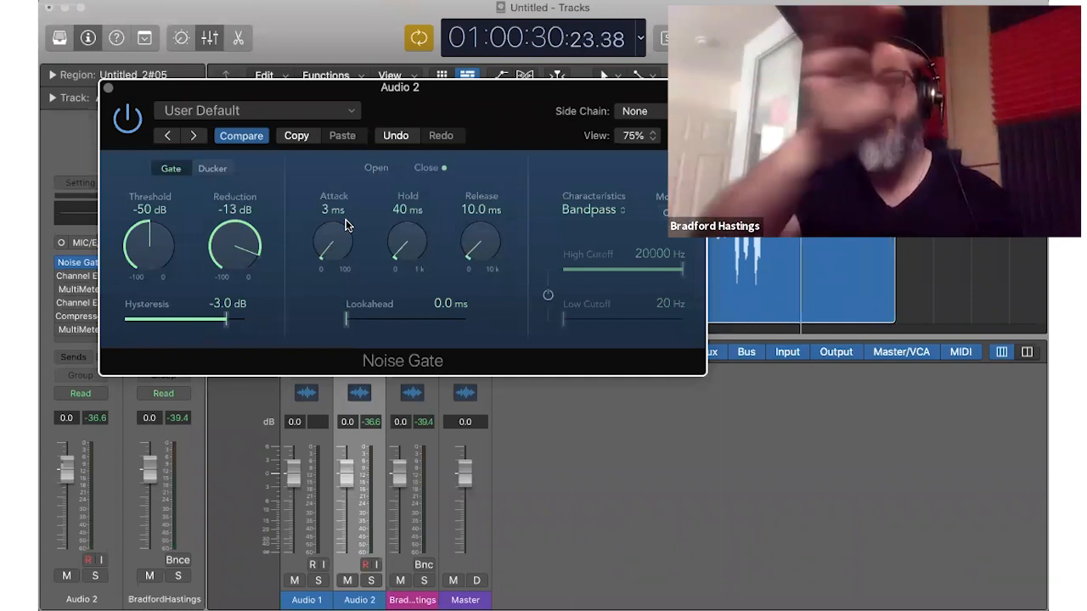
pyautogui.press('space')
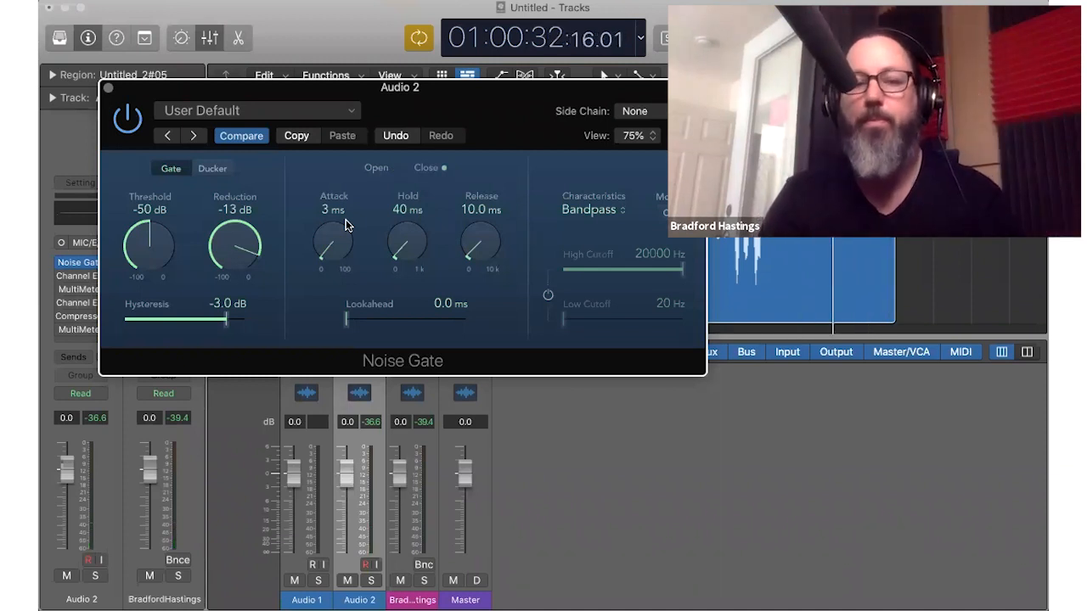
pyautogui.press('space')
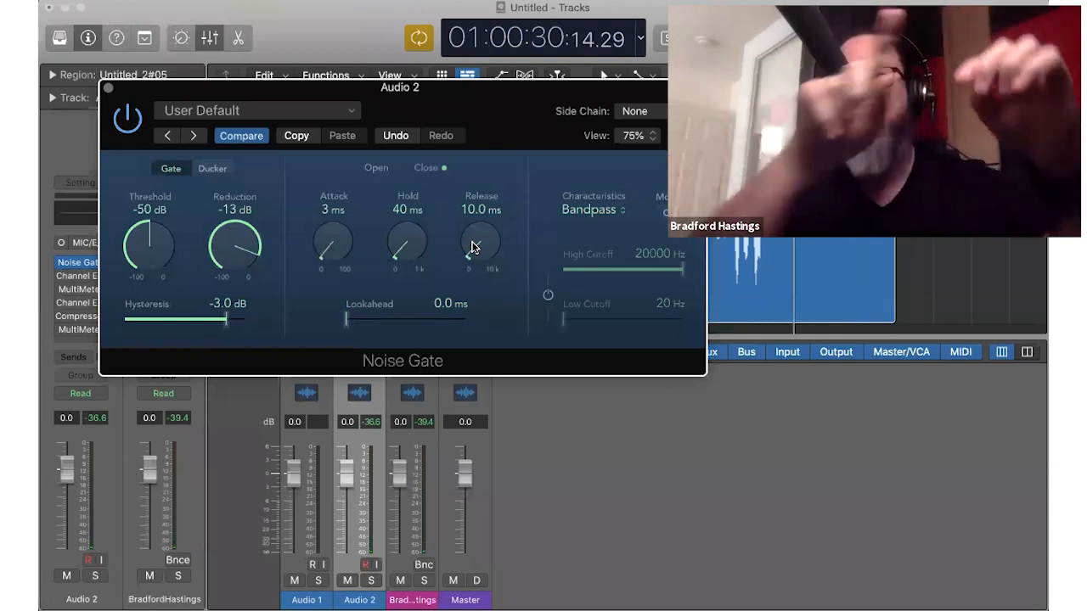
# Step: Set the Noise Gate's release to 29.1 ms, its threshold to -48 dB and its attack to 74 ms
pyautogui.moveTo(473, 246); pyautogui.dragTo(473, 227)
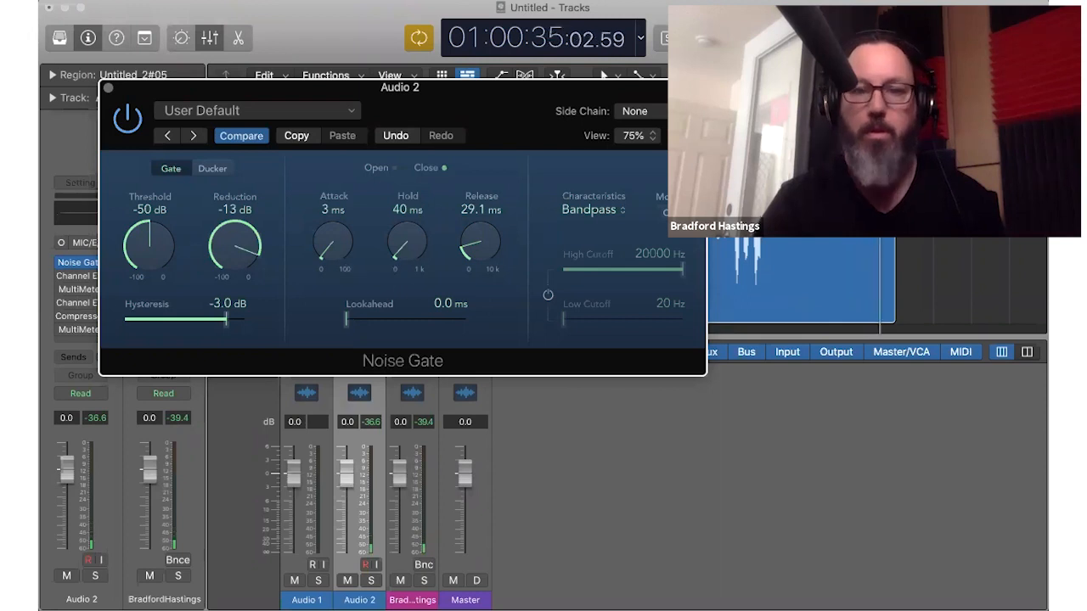
pyautogui.moveTo(326, 247); pyautogui.dragTo(322, 201)
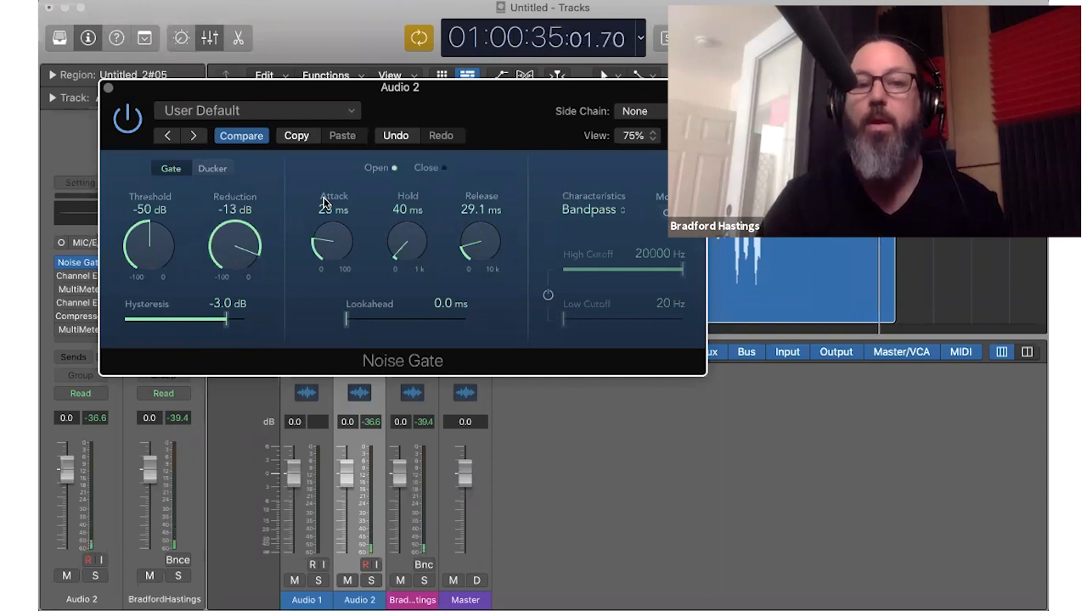
pyautogui.moveTo(145, 251); pyautogui.dragTo(146, 245)
pyautogui.moveTo(316, 231); pyautogui.dragTo(331, 117)
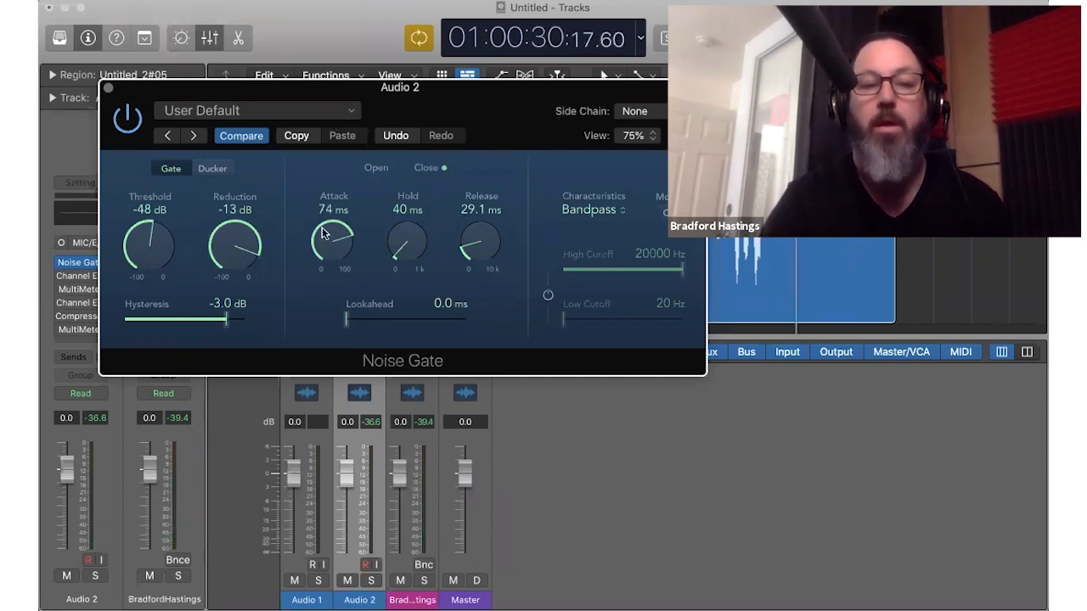
# Step: Set the Noise Gate's attack to 14 ms, and try a release of 531.4 ms before reducing it to 88.0 ms
pyautogui.moveTo(334, 247); pyautogui.dragTo(337, 291)
pyautogui.moveTo(332, 353); pyautogui.dragTo(331, 367)
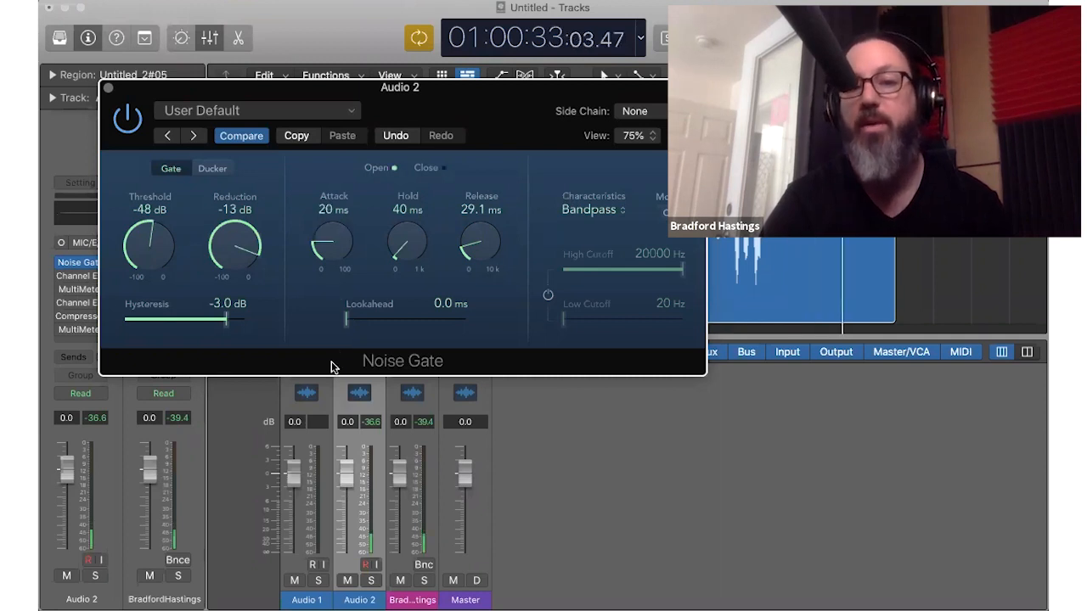
pyautogui.moveTo(329, 244); pyautogui.dragTo(312, 251)
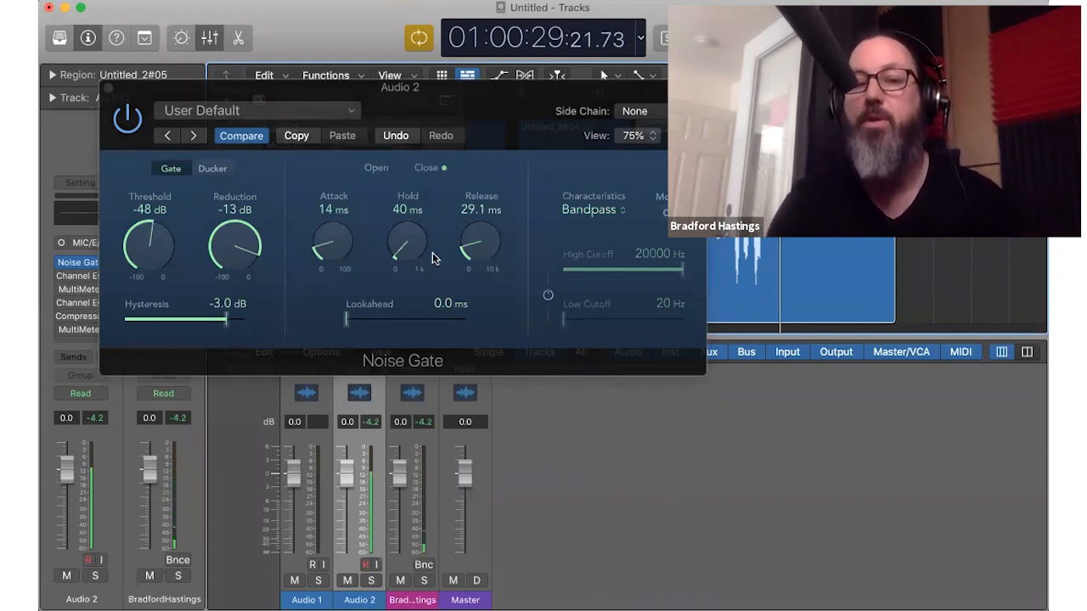
pyautogui.moveTo(482, 212); pyautogui.dragTo(486, 135)
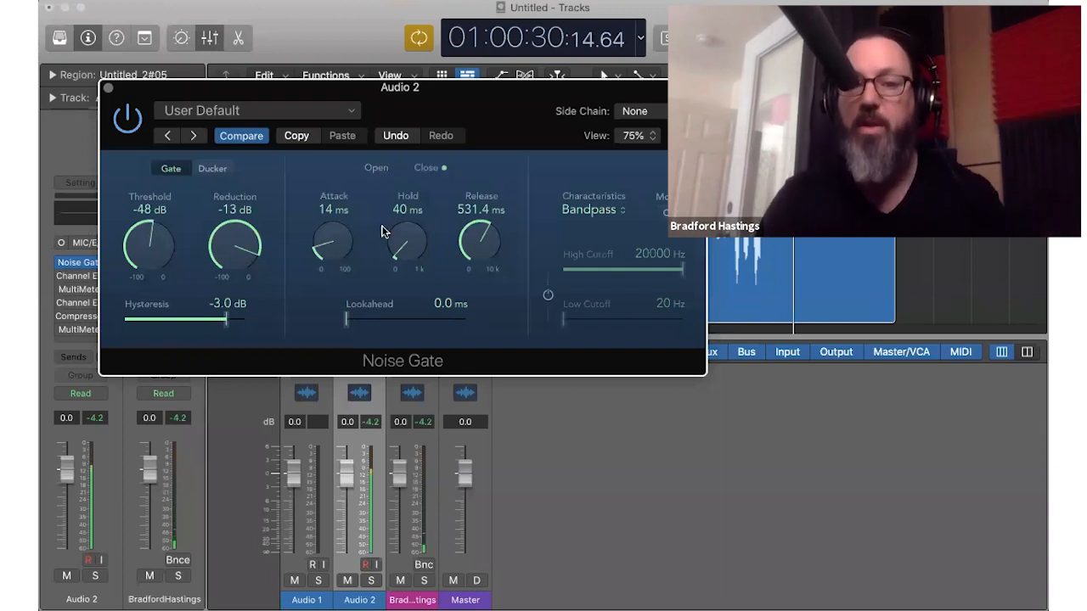
pyautogui.moveTo(478, 237); pyautogui.dragTo(480, 297)
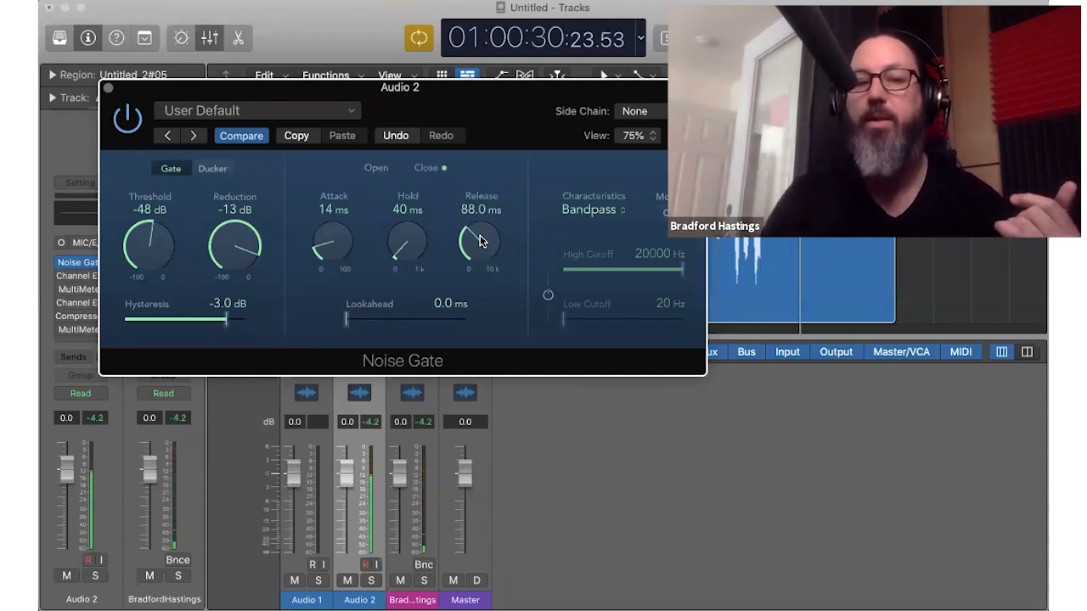
# Step: Set the Noise Gate's reduction to -19 dB and its release to 45.1 ms, and close the plug-in window
pyautogui.moveTo(235, 242); pyautogui.dragTo(237, 255)
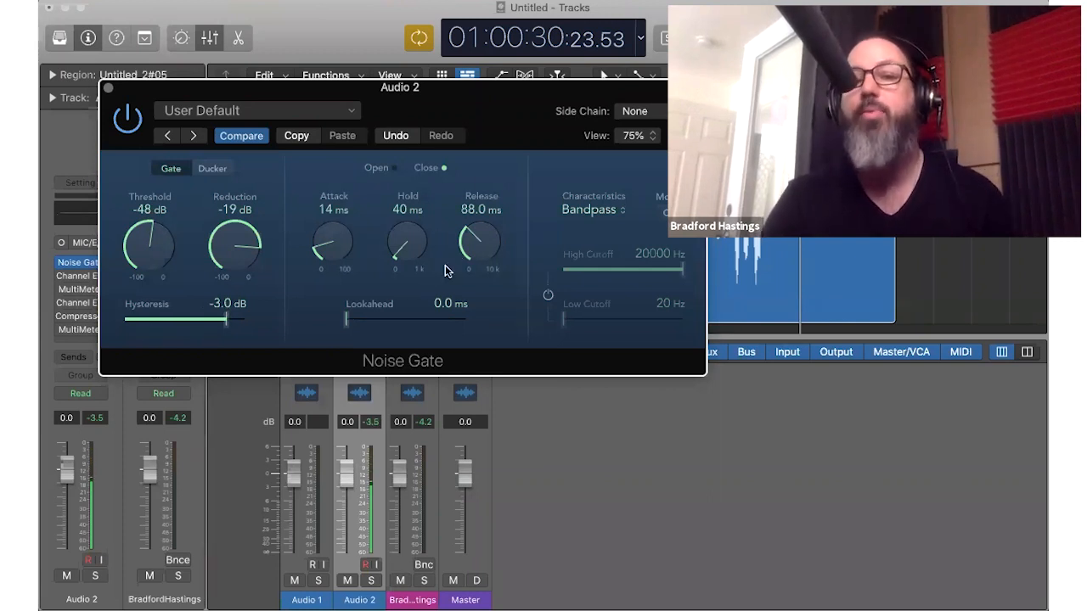
pyautogui.moveTo(484, 268)
pyautogui.mouseDown()
pyautogui.moveTo(484, 254)
pyautogui.moveTo(486, 275)
pyautogui.mouseUp()
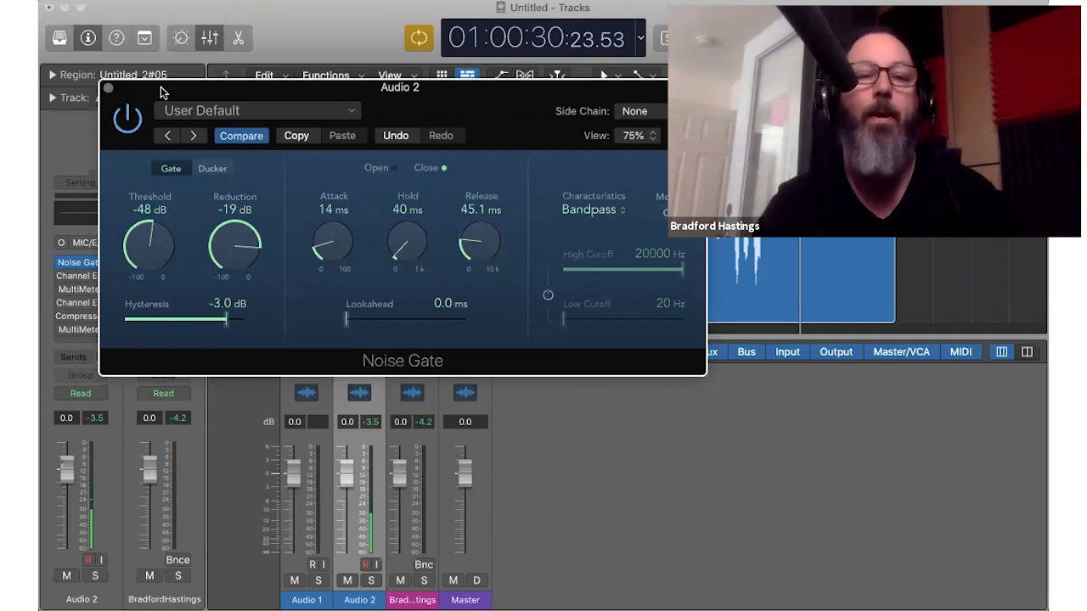
pyautogui.moveTo(537, 95); pyautogui.dragTo(668, 97)
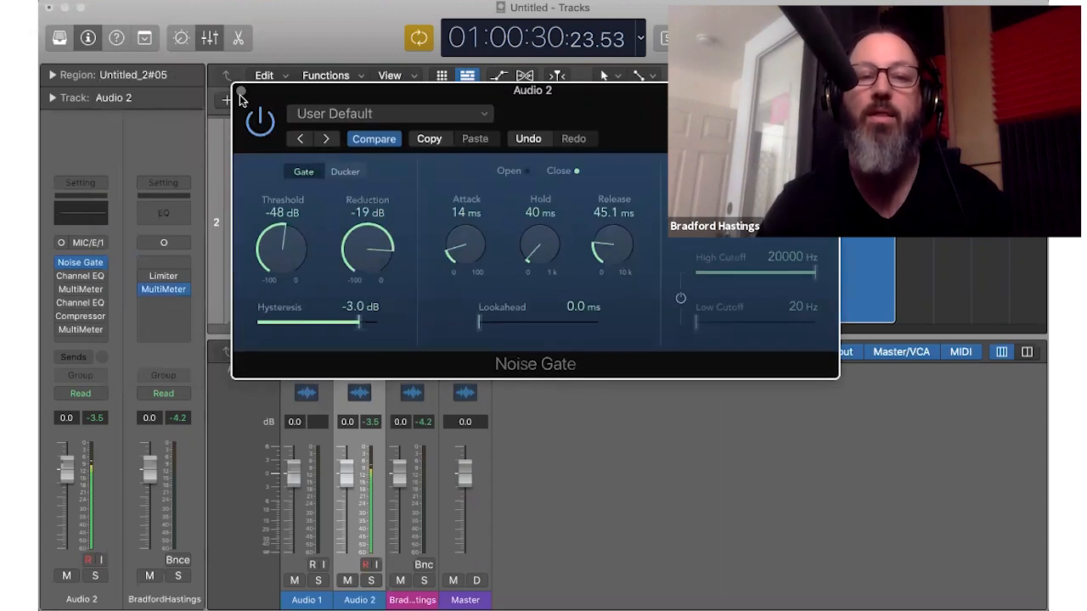
pyautogui.click(240, 89)
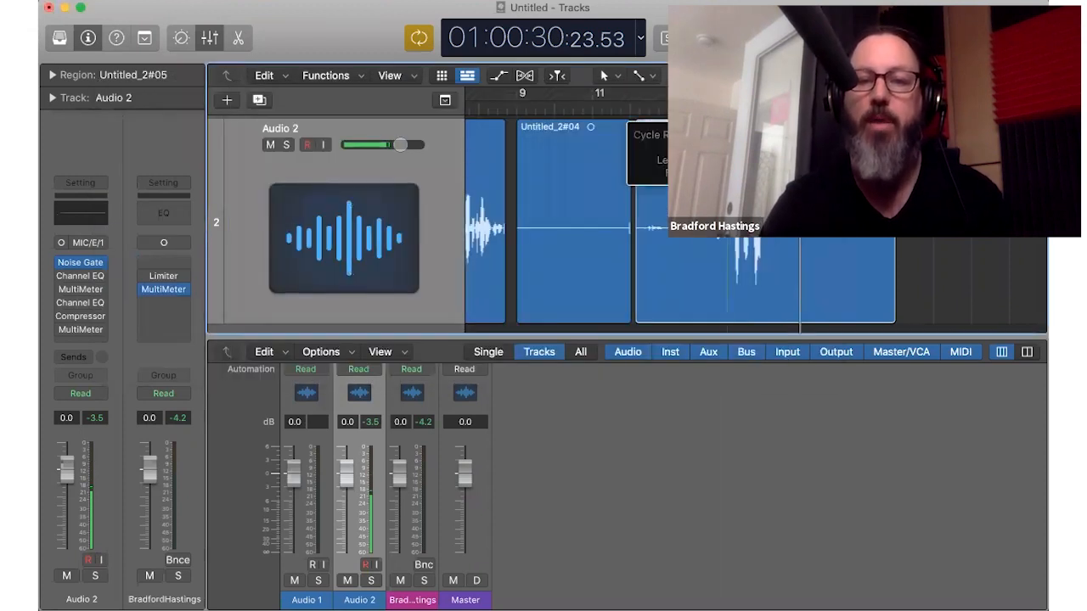
# Step: Extend the start of the cycle region back to near the beginning of region Untitled_2#05 and audition the loop
pyautogui.press('space')
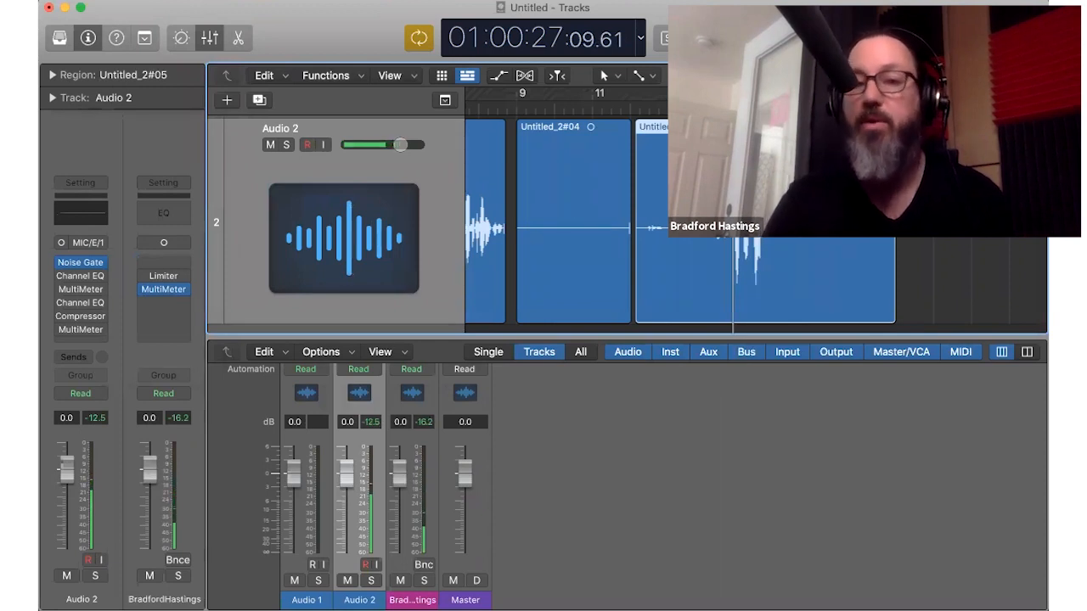
pyautogui.moveTo(712, 96); pyautogui.dragTo(646, 98)
pyautogui.press('space')
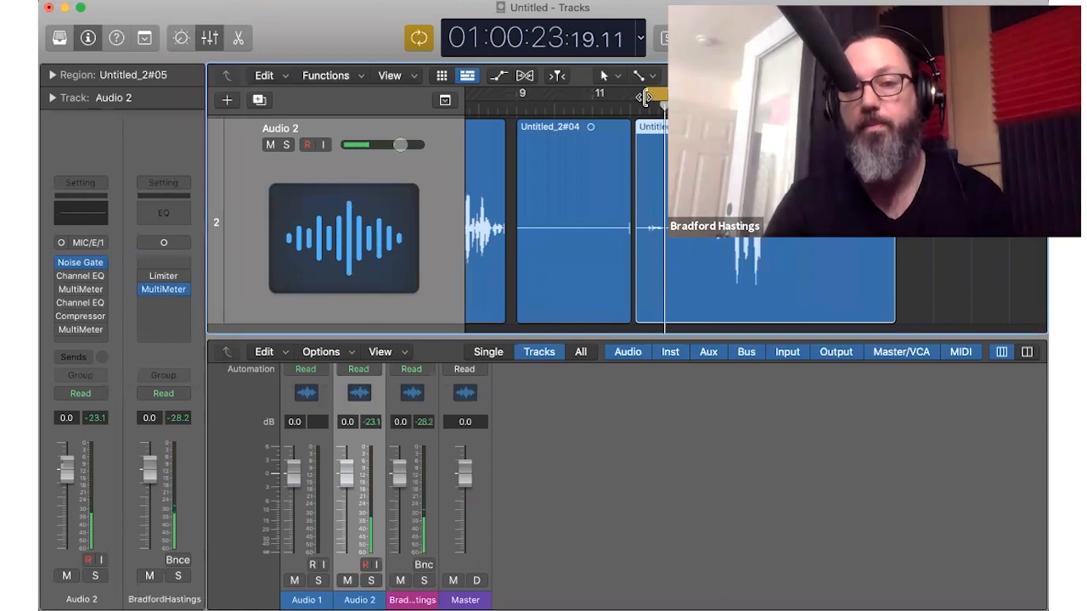
pyautogui.press('space')
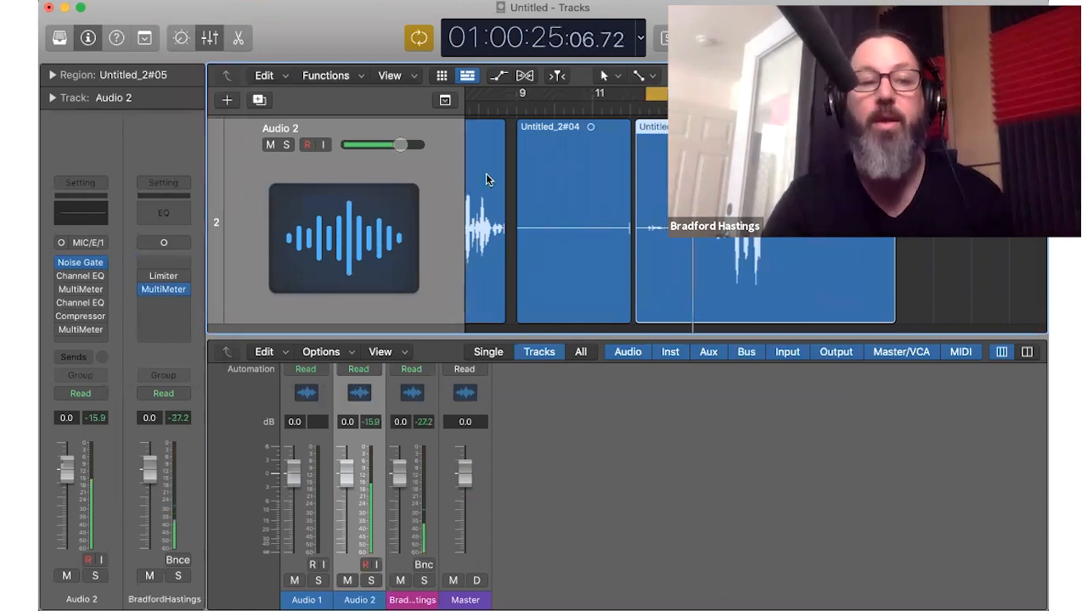
# Step: Reopen the Noise Gate, compare a reduction of -100 dB with -24 dB during the loop, keep -24 dB and close it
pyautogui.press('v')
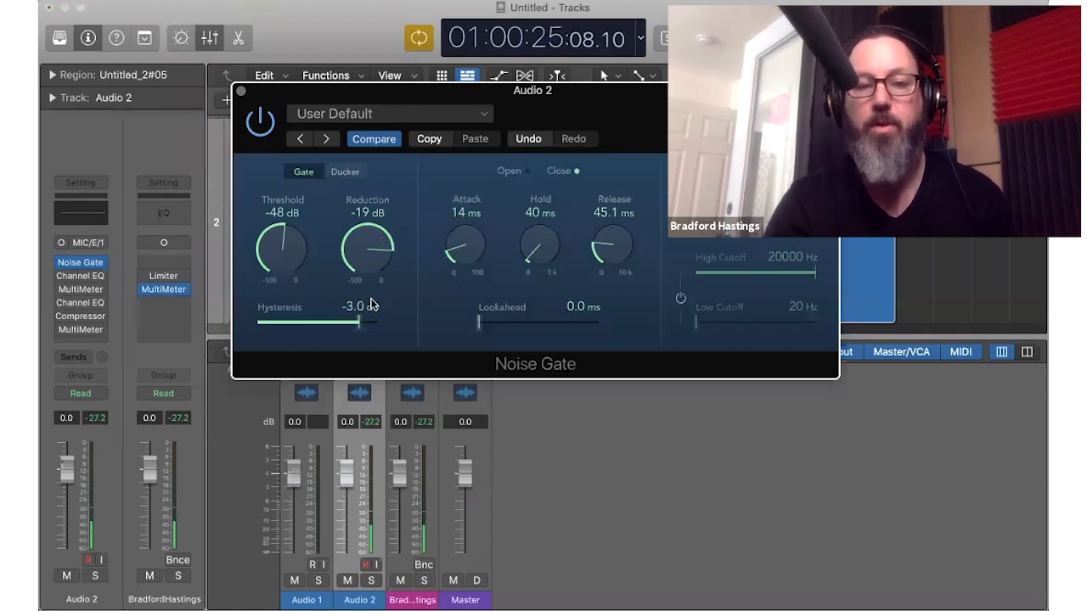
pyautogui.moveTo(372, 305); pyautogui.dragTo(406, 601)
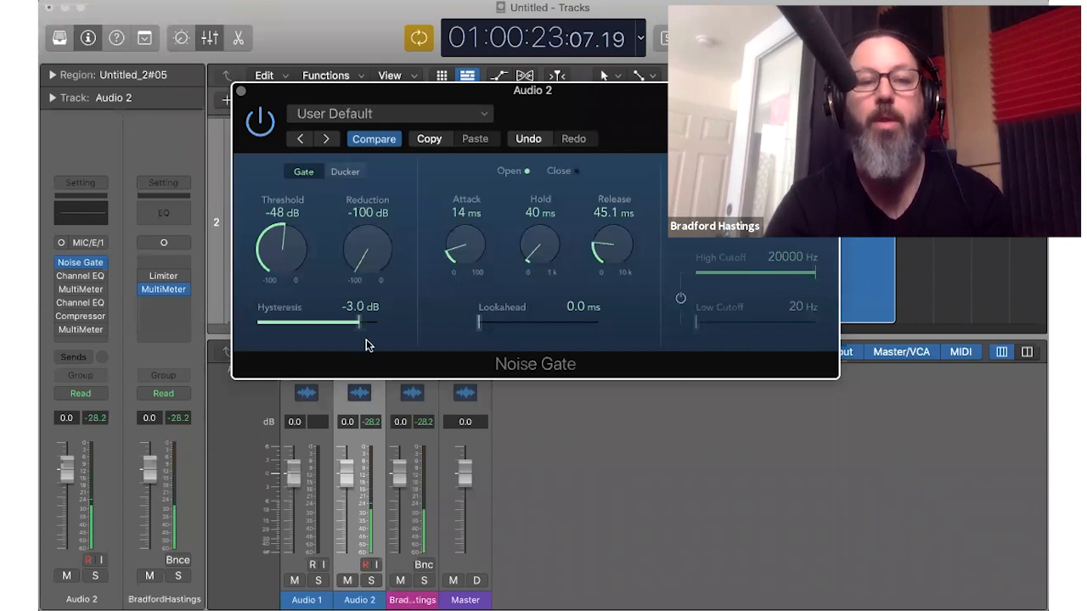
pyautogui.moveTo(366, 254); pyautogui.dragTo(365, 147)
pyautogui.moveTo(388, 79); pyautogui.dragTo(391, 70)
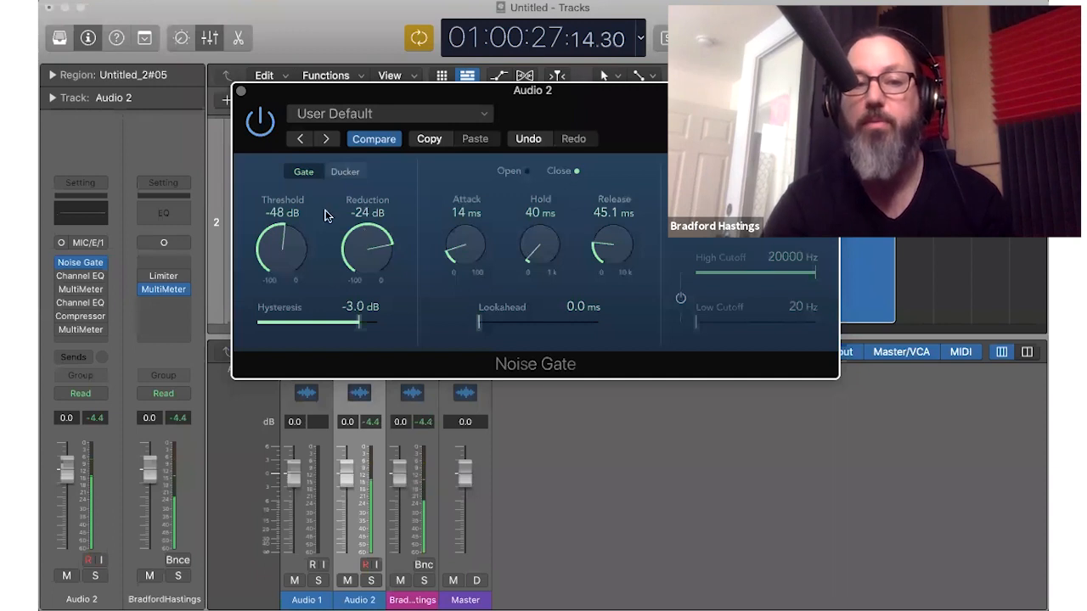
pyautogui.click(241, 90)
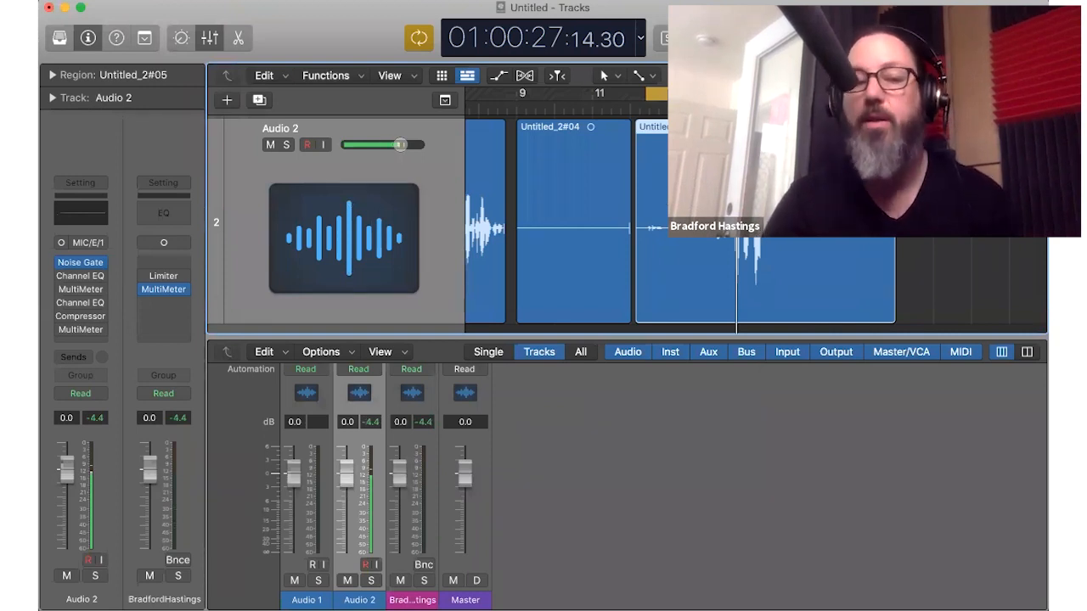
# Step: Turn on the first Channel EQ on Audio 2 and close its window
pyautogui.click(81, 278)
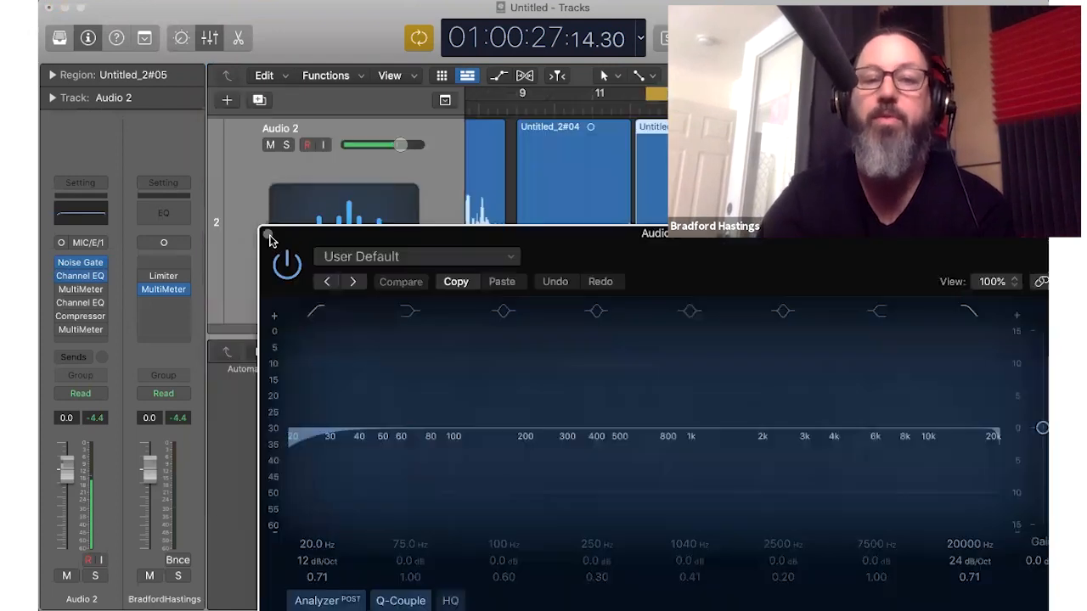
pyautogui.press('super+w')
# Step: Move the cycle region over the first audio region on Audio 2 and play the loop
pyautogui.press('c')
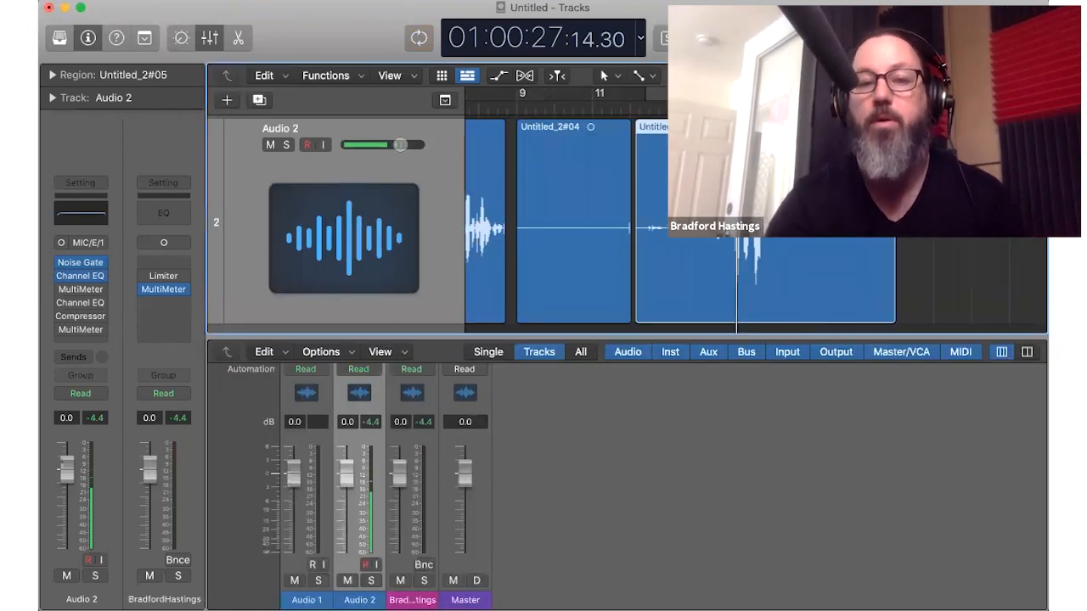
pyautogui.scroll(-5, 524, 108)
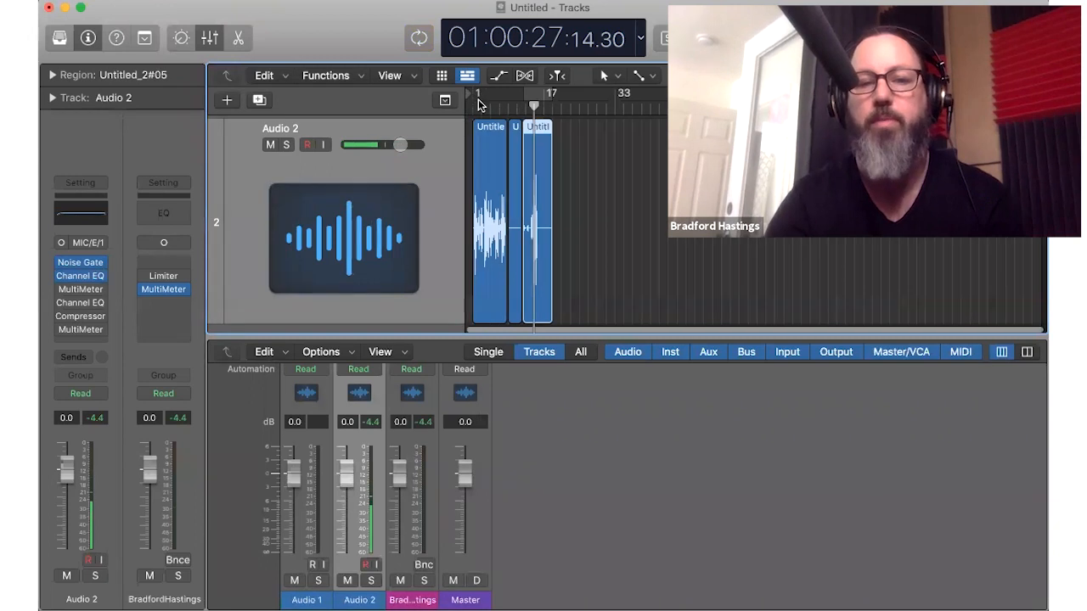
pyautogui.moveTo(481, 96); pyautogui.dragTo(506, 100)
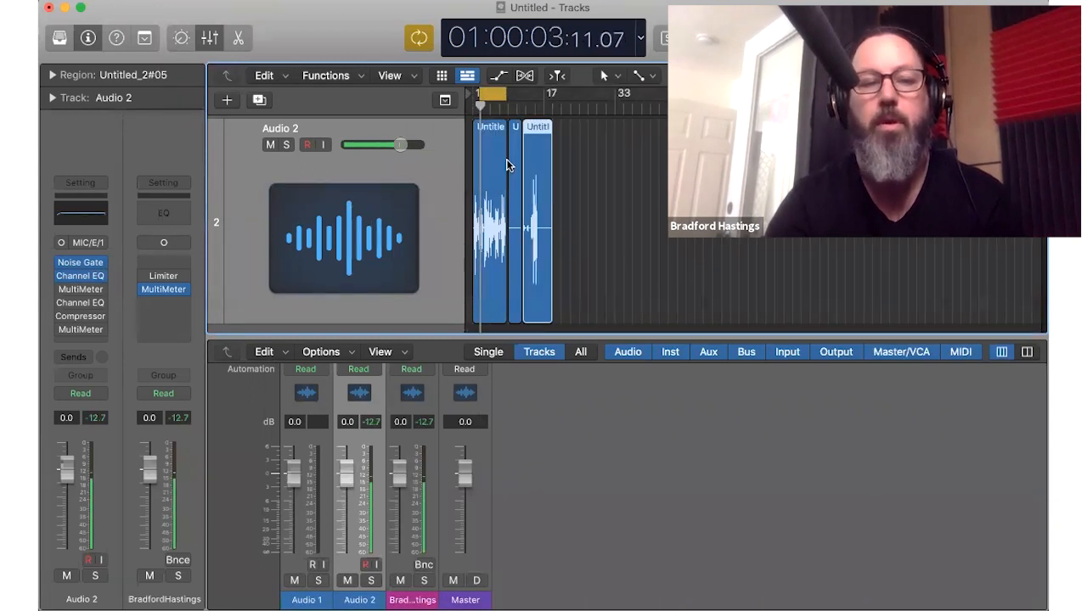
pyautogui.press('space')
# Step: Reopen Audio 2's Noise Gate and compare attack times of 6 and 33 ms during the loop, settling on 4 ms
pyautogui.click(79, 263)
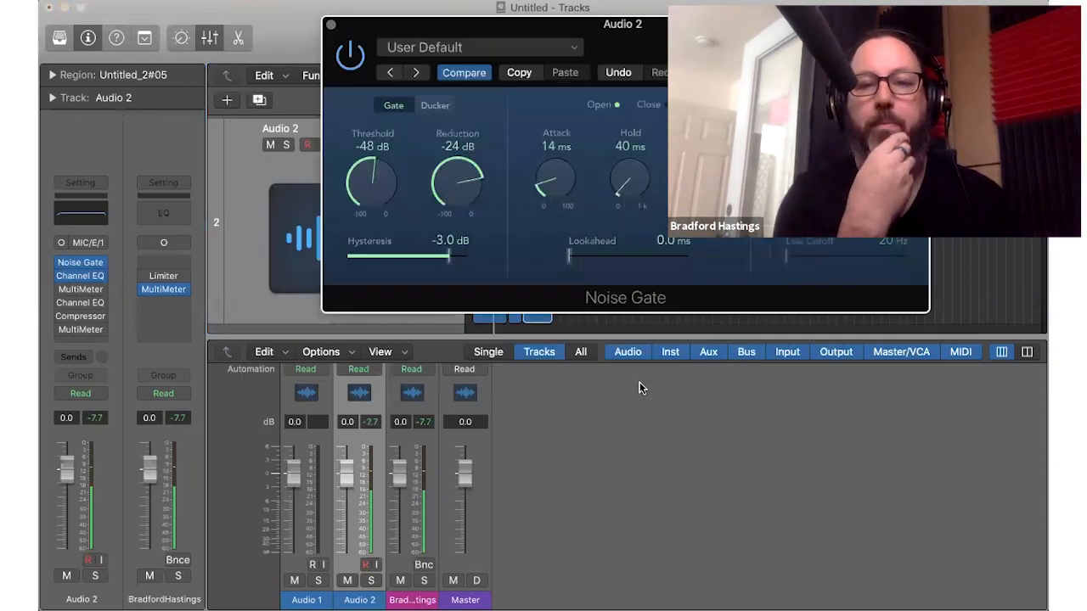
pyautogui.moveTo(569, 204); pyautogui.dragTo(569, 207)
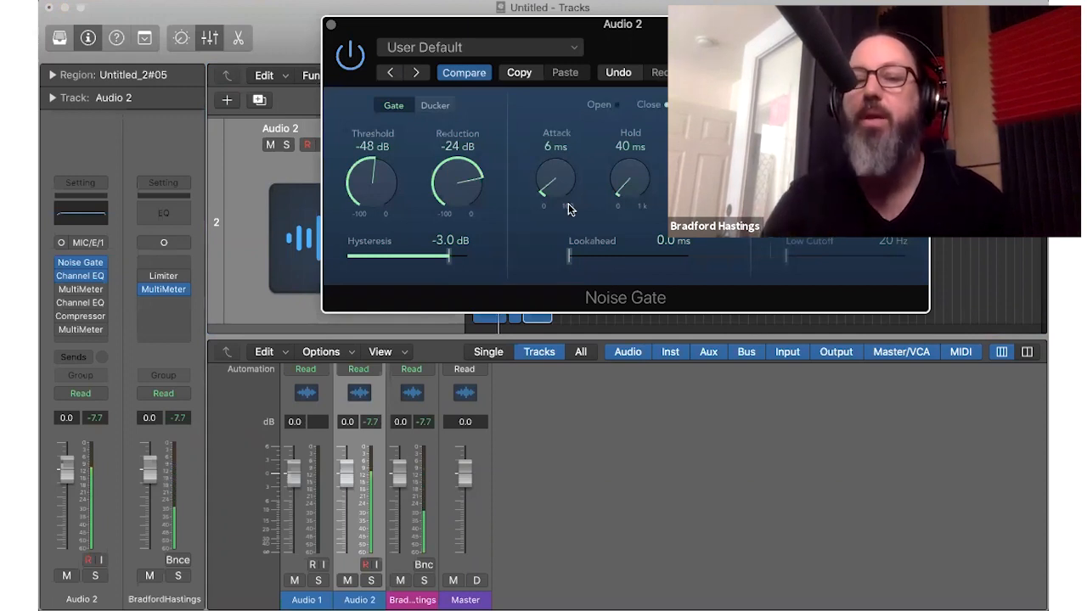
pyautogui.moveTo(548, 166)
pyautogui.mouseDown()
pyautogui.moveTo(547, 122)
pyautogui.moveTo(550, 174)
pyautogui.mouseUp()
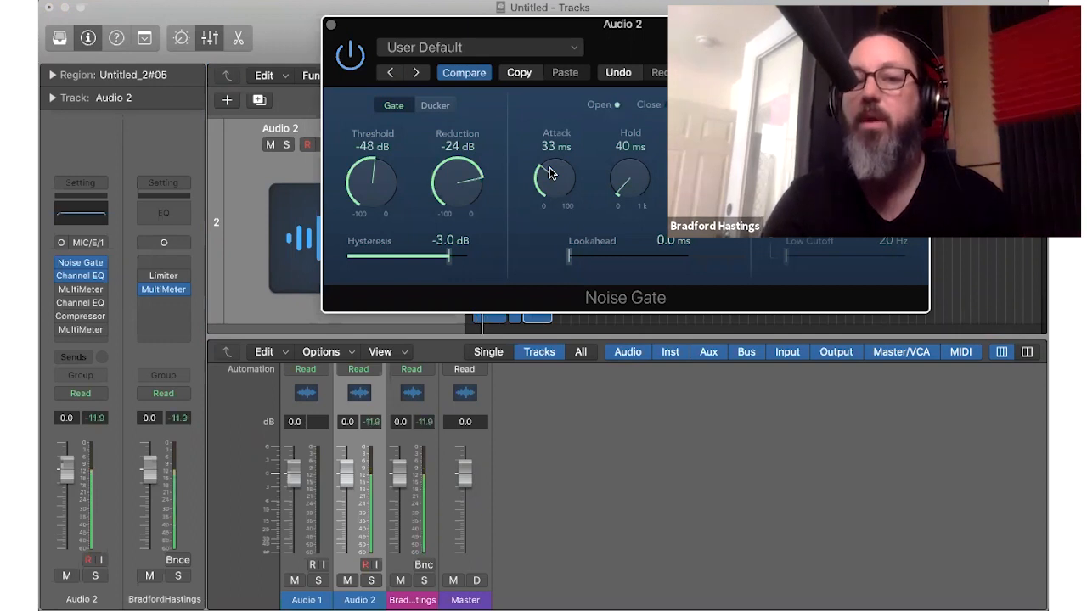
pyautogui.moveTo(548, 173); pyautogui.dragTo(553, 247)
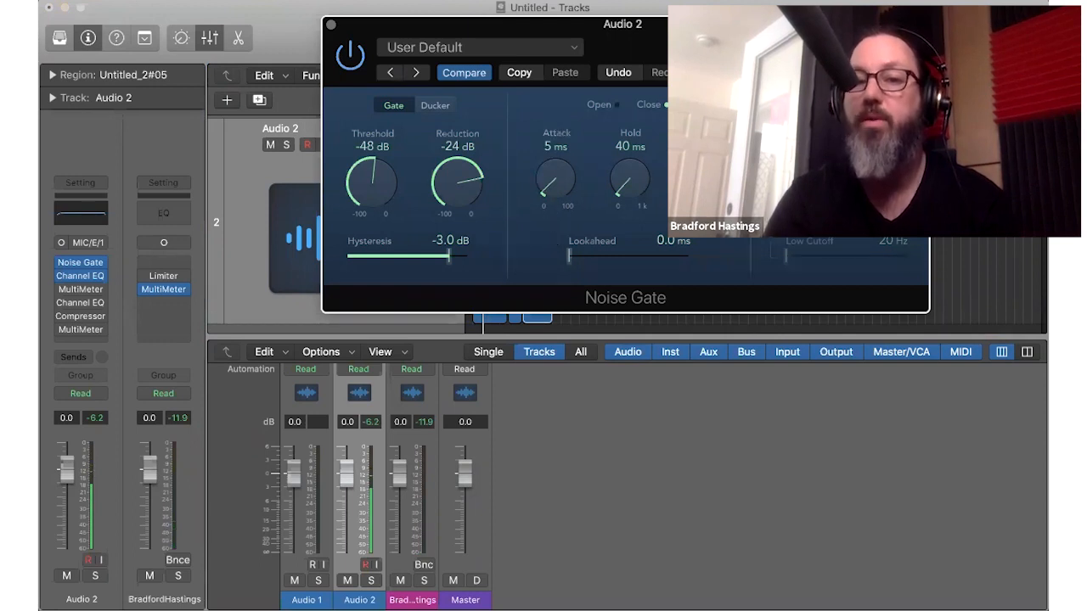
pyautogui.scroll(-1, 559, 178)
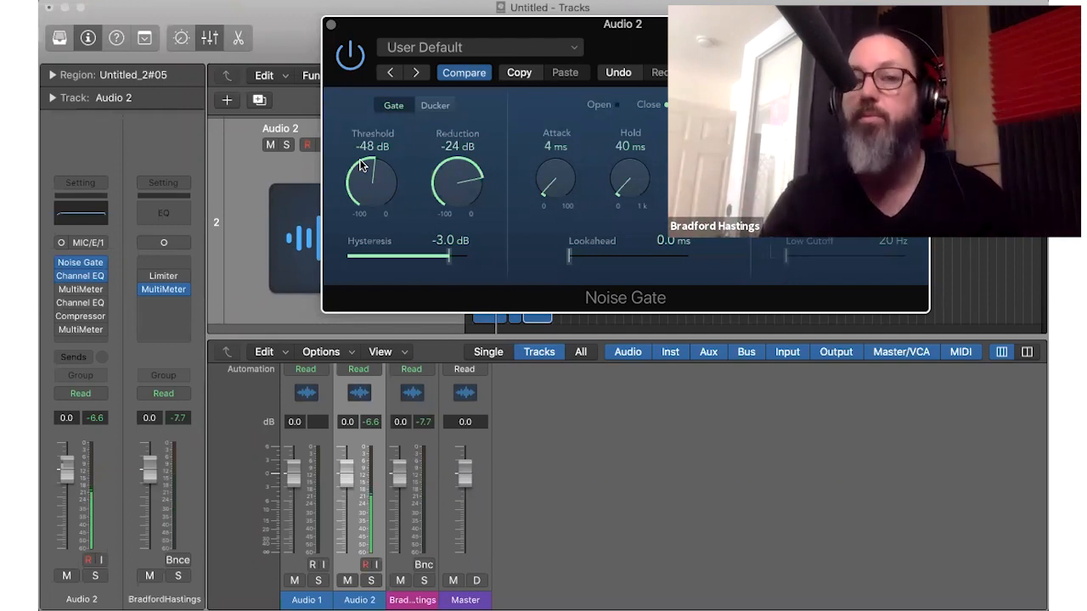
# Step: Set the Noise Gate's threshold to -47 dB and close the plug-in window
pyautogui.moveTo(363, 166); pyautogui.dragTo(362, 166)
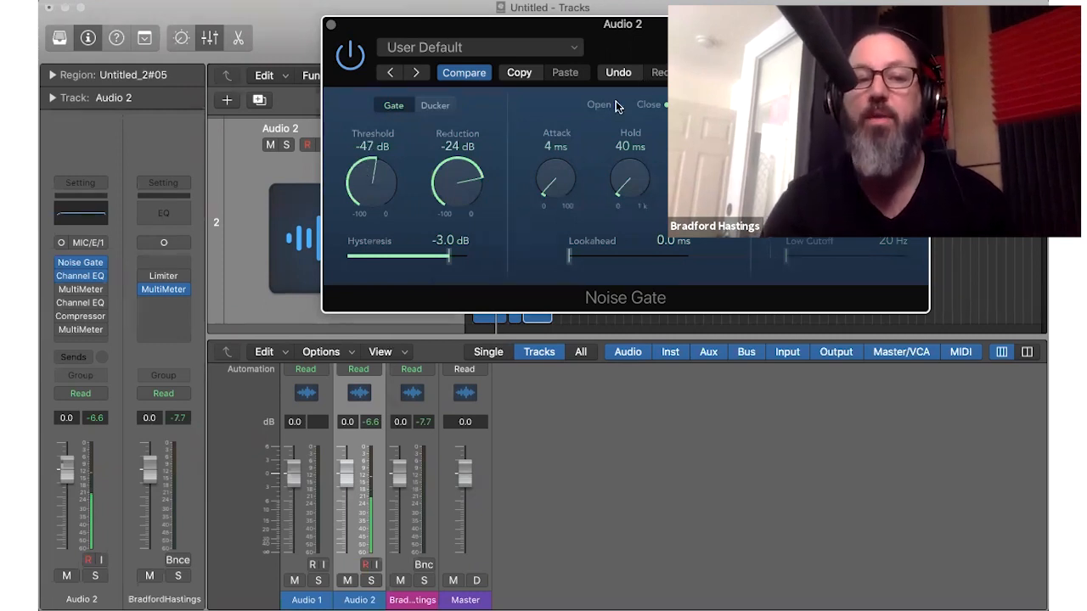
pyautogui.moveTo(713, 24); pyautogui.dragTo(719, 25)
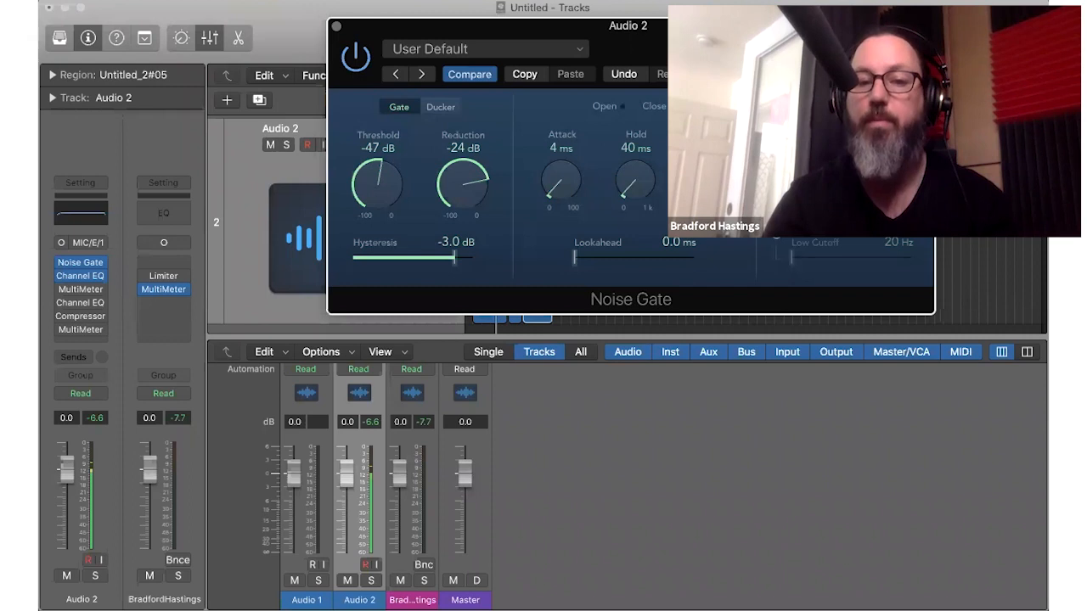
pyautogui.moveTo(341, 26); pyautogui.dragTo(419, 214)
pyautogui.click(416, 214)
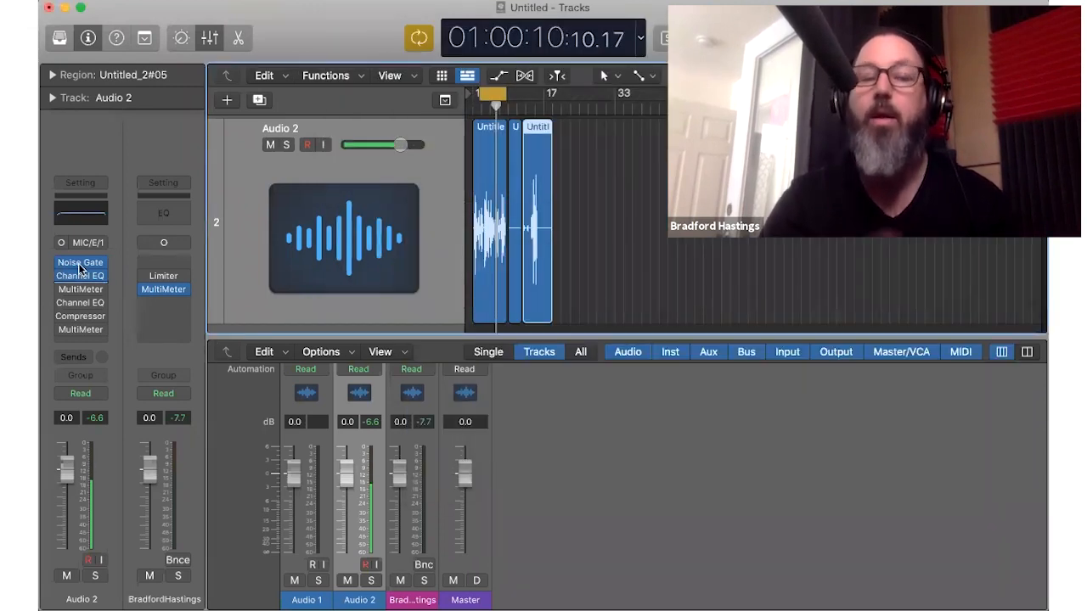
# Step: Open Audio 2's first Channel EQ, turn off its analyzer and move the window so the whole EQ is visible
pyautogui.moveTo(79, 264)
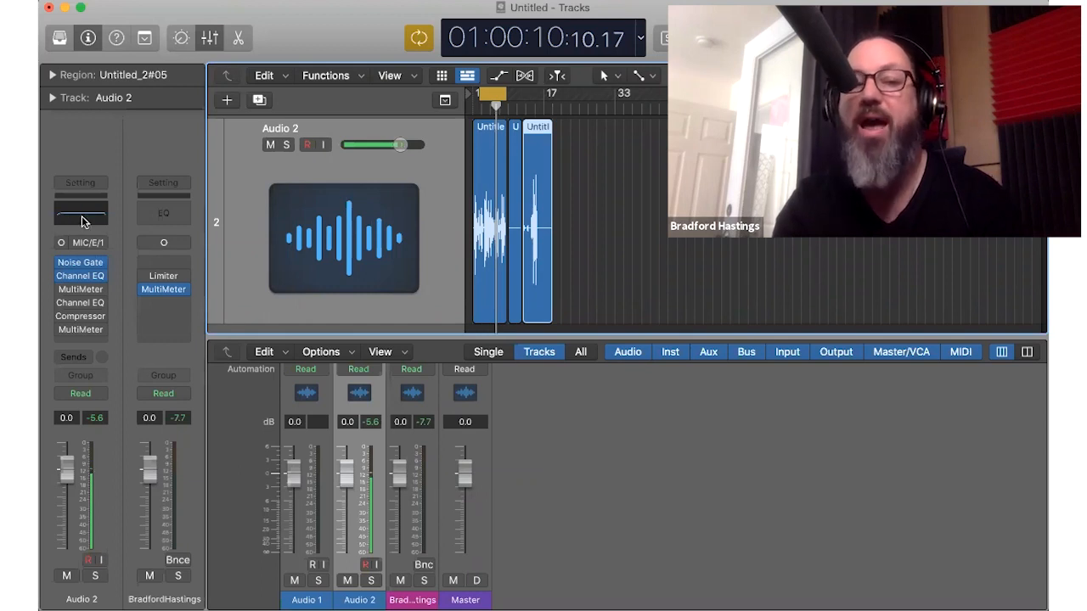
pyautogui.moveTo(88, 296)
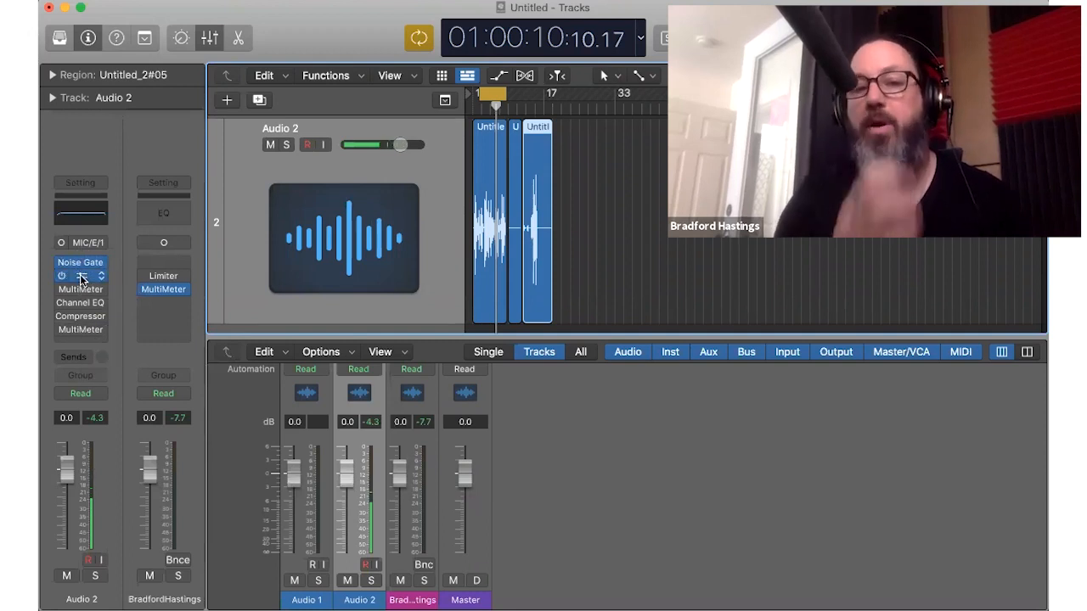
pyautogui.click(82, 278)
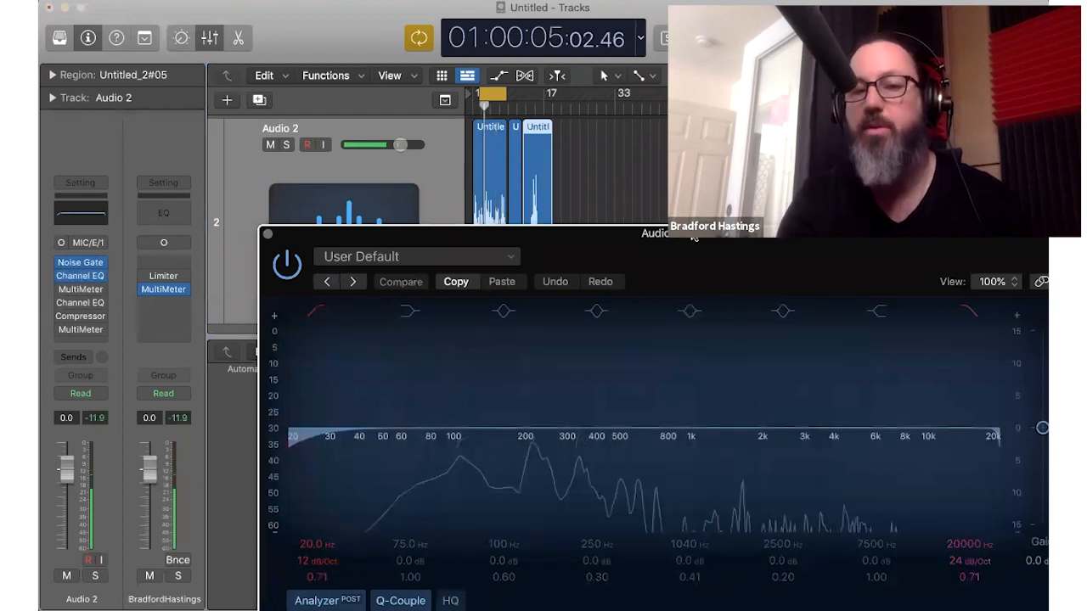
pyautogui.click(327, 600)
pyautogui.moveTo(594, 234); pyautogui.dragTo(590, 219)
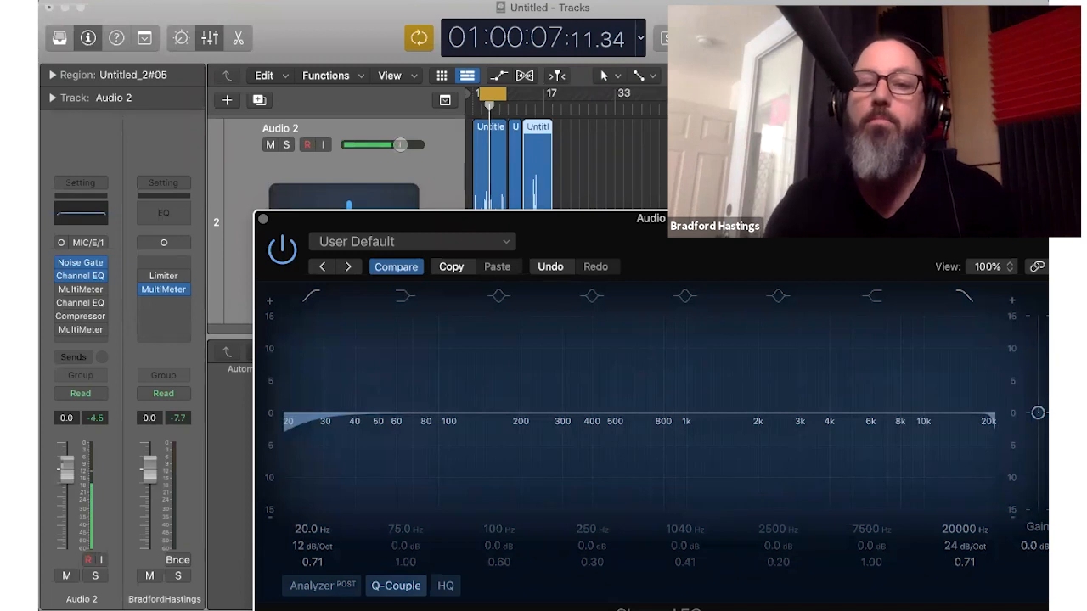
pyautogui.moveTo(689, 222); pyautogui.dragTo(616, 150)
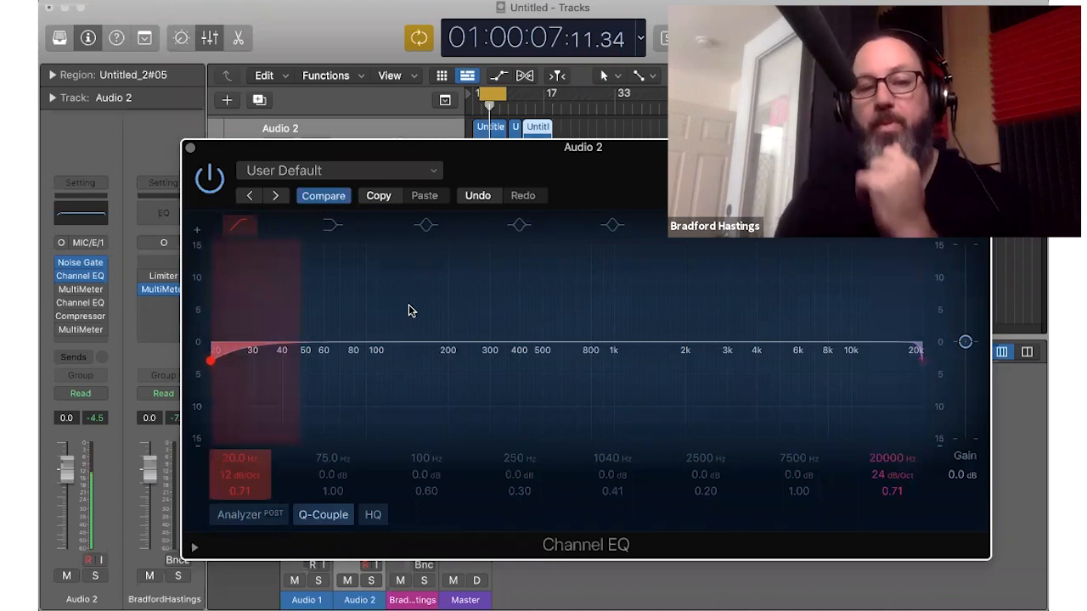
# Step: Try a low-cut Q of 1.80 in the Channel EQ, reduce it to 0.79 and raise the cutoff frequency to 61.0 Hz
pyautogui.scroll(5, 357, 344)
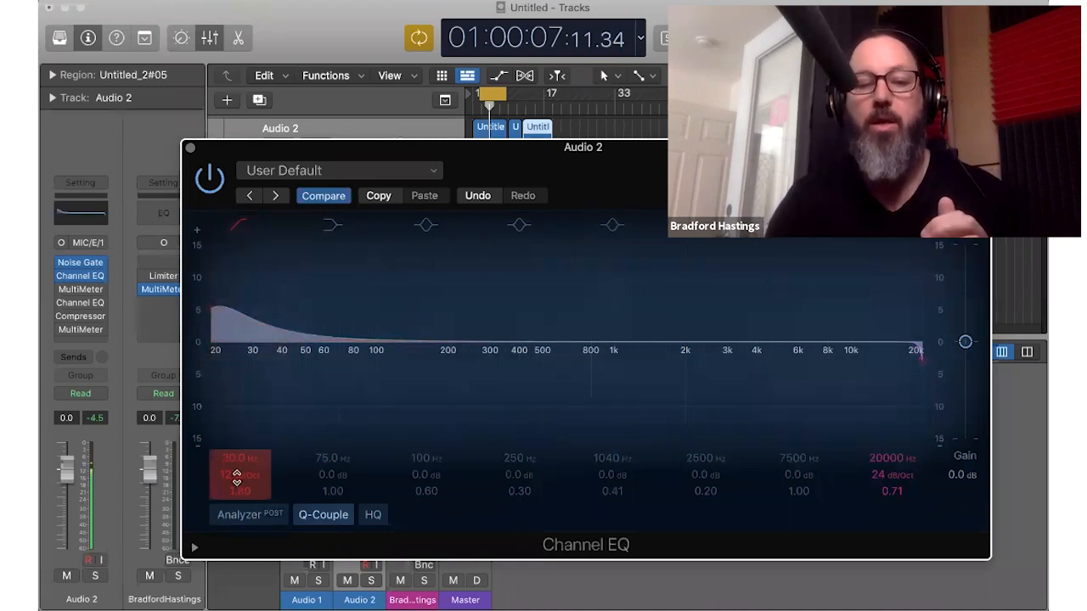
pyautogui.moveTo(238, 487); pyautogui.dragTo(238, 528)
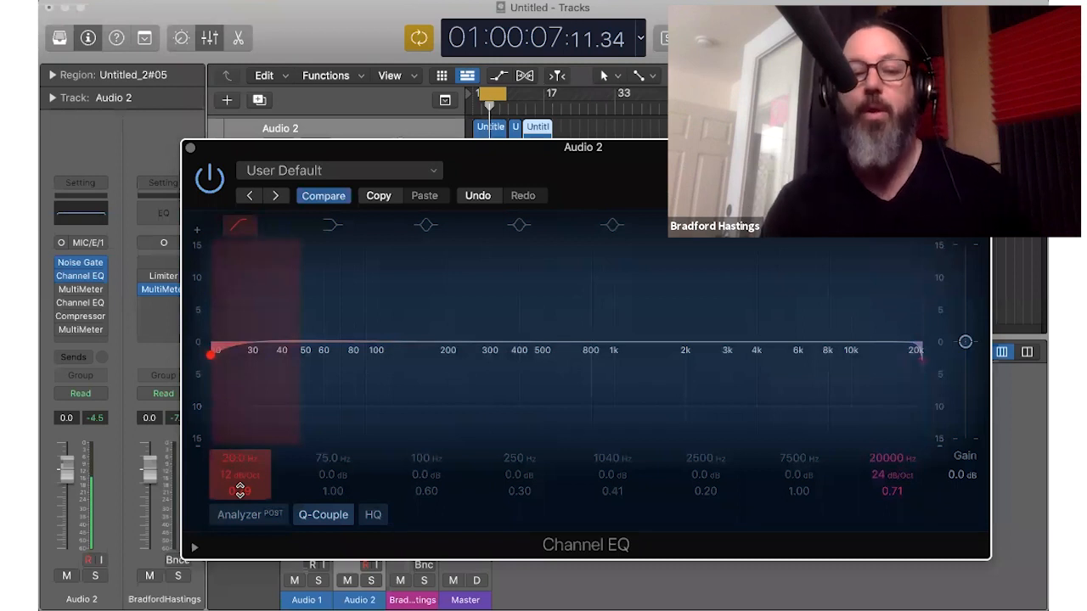
pyautogui.moveTo(239, 458); pyautogui.dragTo(239, 425)
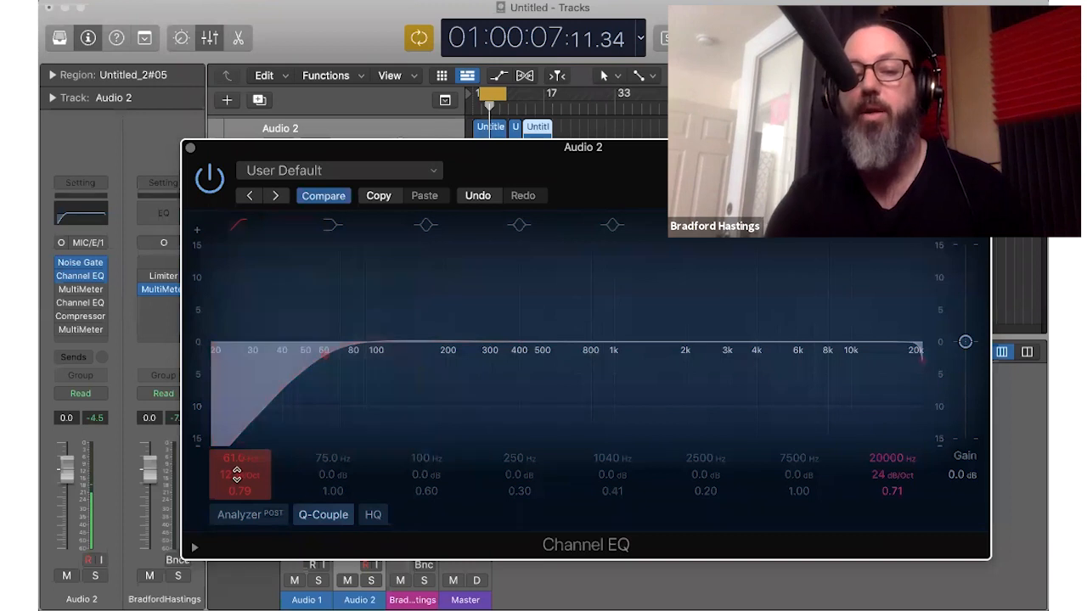
# Step: Compare low-cut slopes of 6 and 48 dB/Oct in the Channel EQ and return the slope to 12 dB/Oct
pyautogui.moveTo(237, 475); pyautogui.dragTo(236, 483)
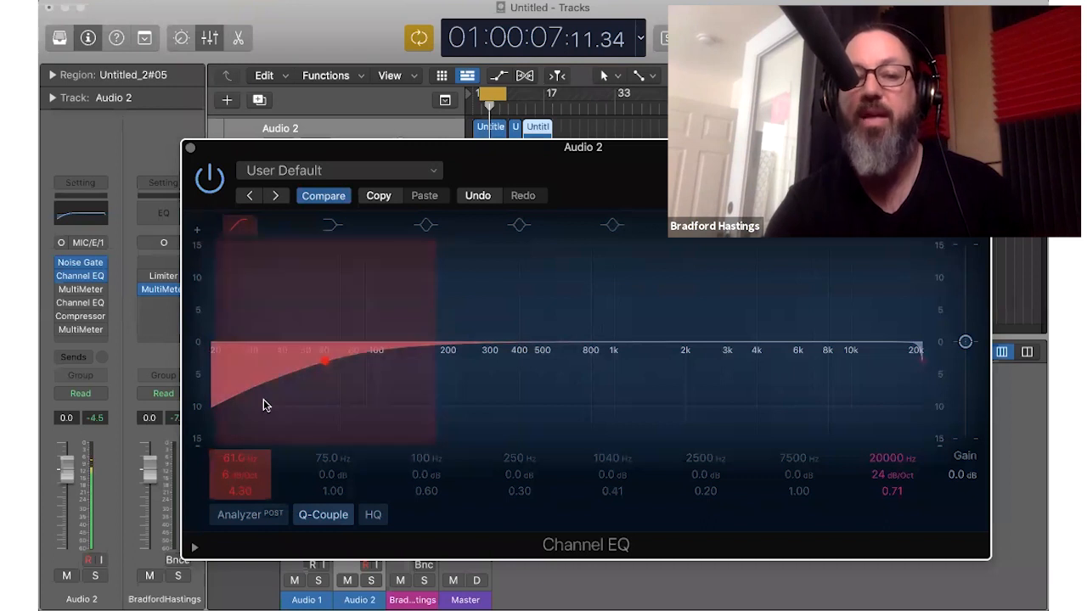
pyautogui.moveTo(266, 475); pyautogui.dragTo(239, 544)
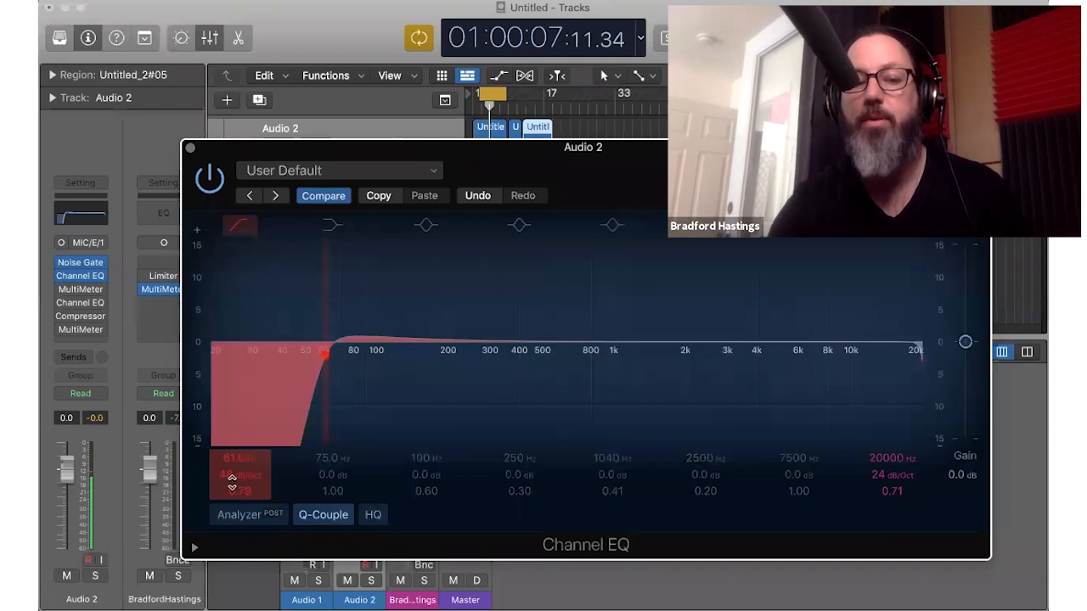
pyautogui.moveTo(240, 476); pyautogui.dragTo(239, 522)
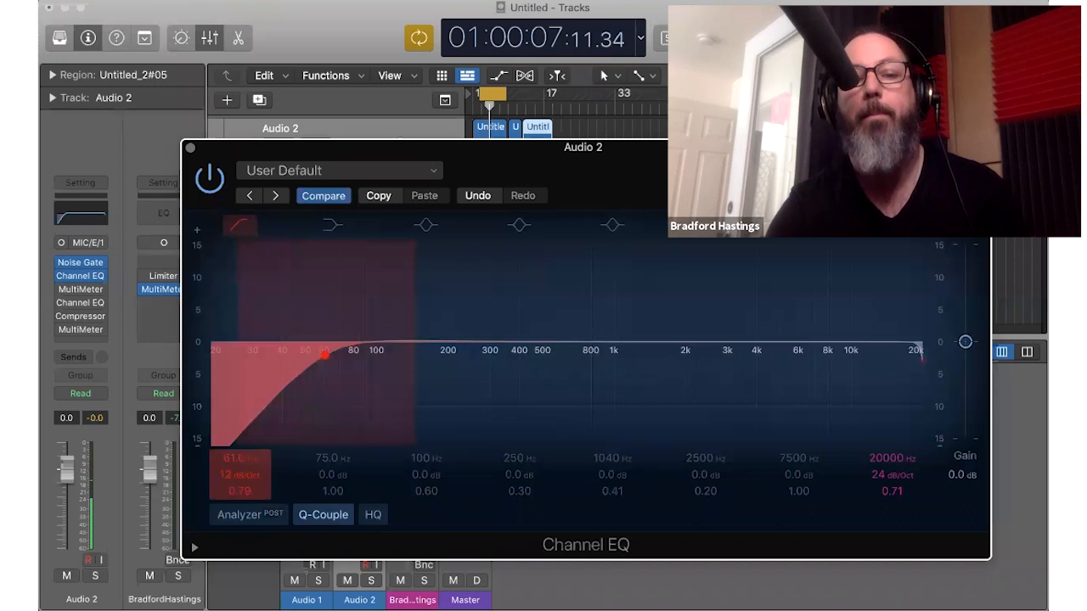
pyautogui.moveTo(241, 476); pyautogui.dragTo(240, 476)
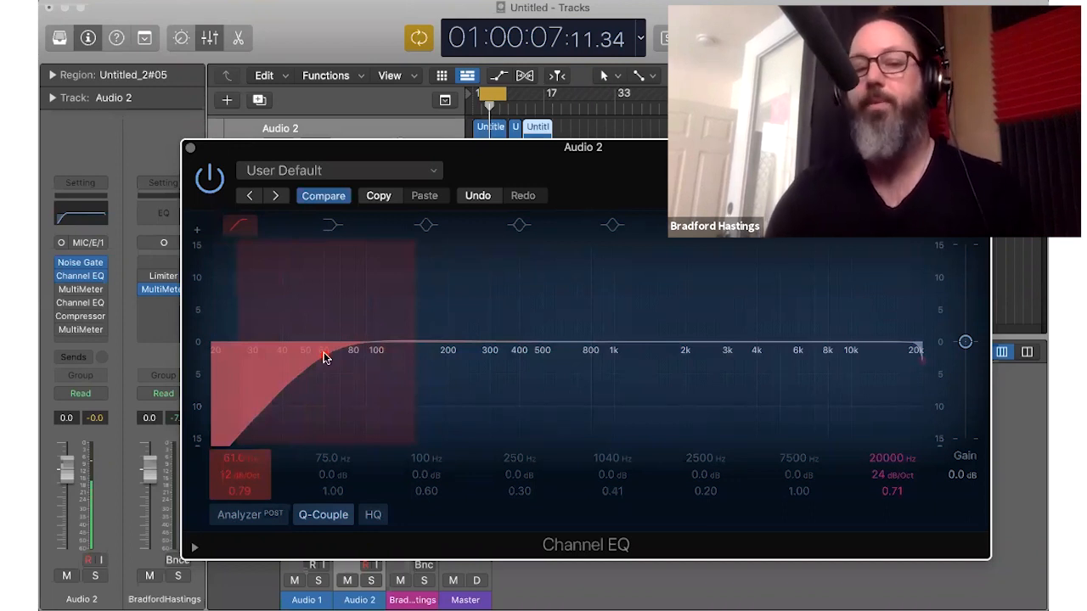
# Step: Lower the Channel EQ's low-cut frequency to 20.4 Hz and set the third band's frequency to 40.2 Hz
pyautogui.moveTo(328, 359); pyautogui.dragTo(212, 396)
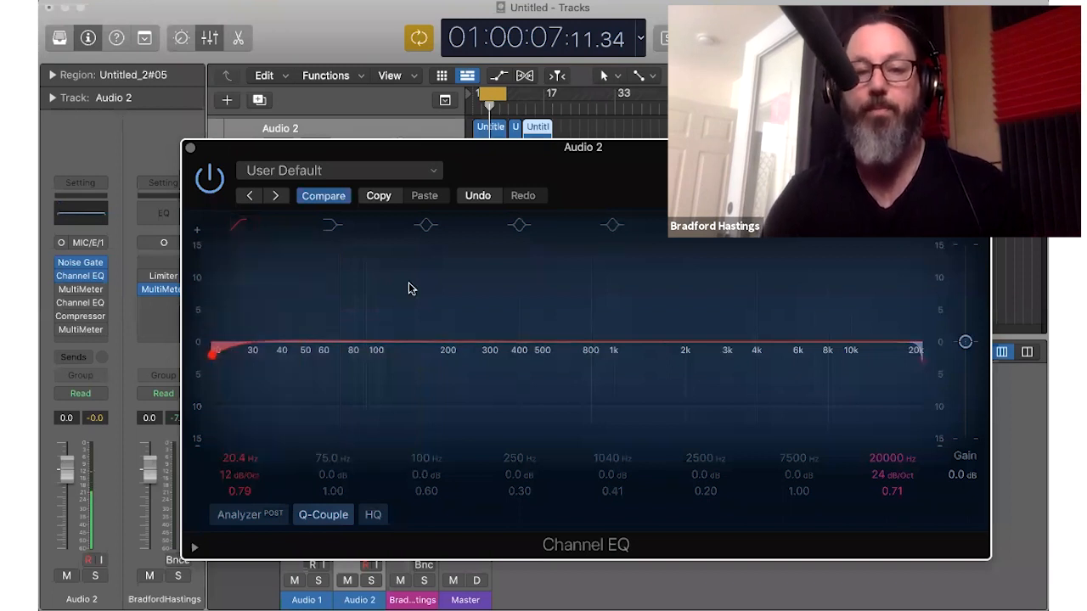
pyautogui.click(427, 459)
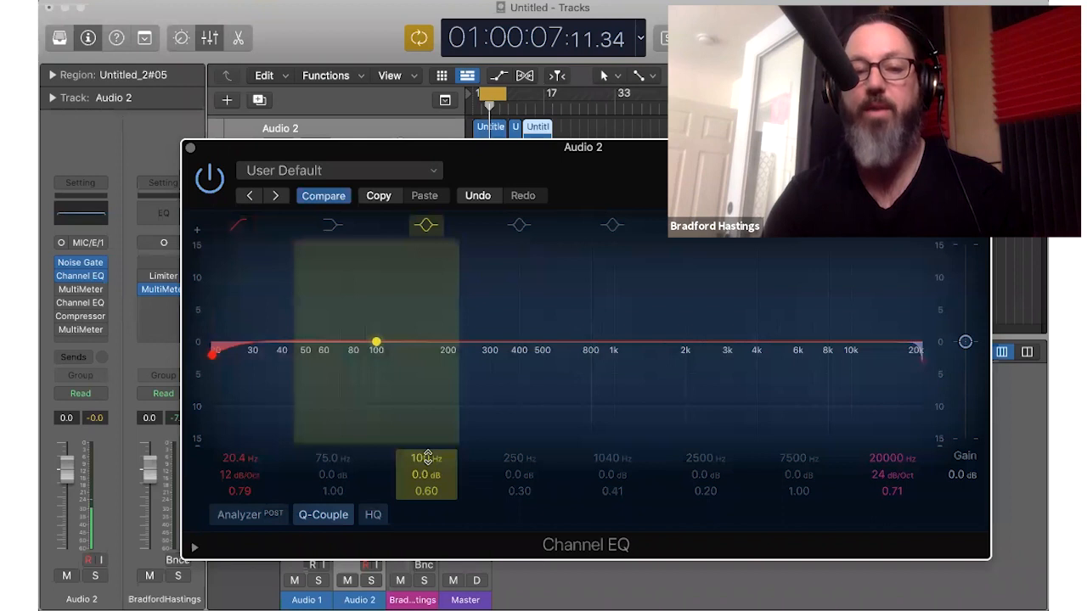
pyautogui.moveTo(427, 459); pyautogui.dragTo(428, 458)
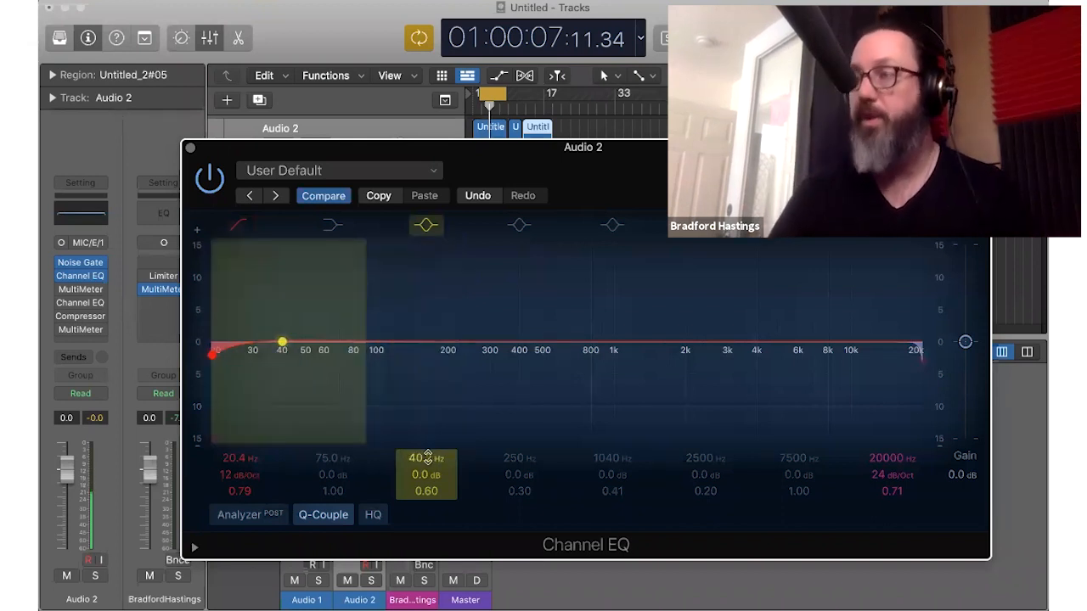
pyautogui.moveTo(427, 457); pyautogui.dragTo(422, 474)
# Step: Play the loop, turn on Audio 2's first MultiMeter and bypass its first Channel EQ
pyautogui.press('space')
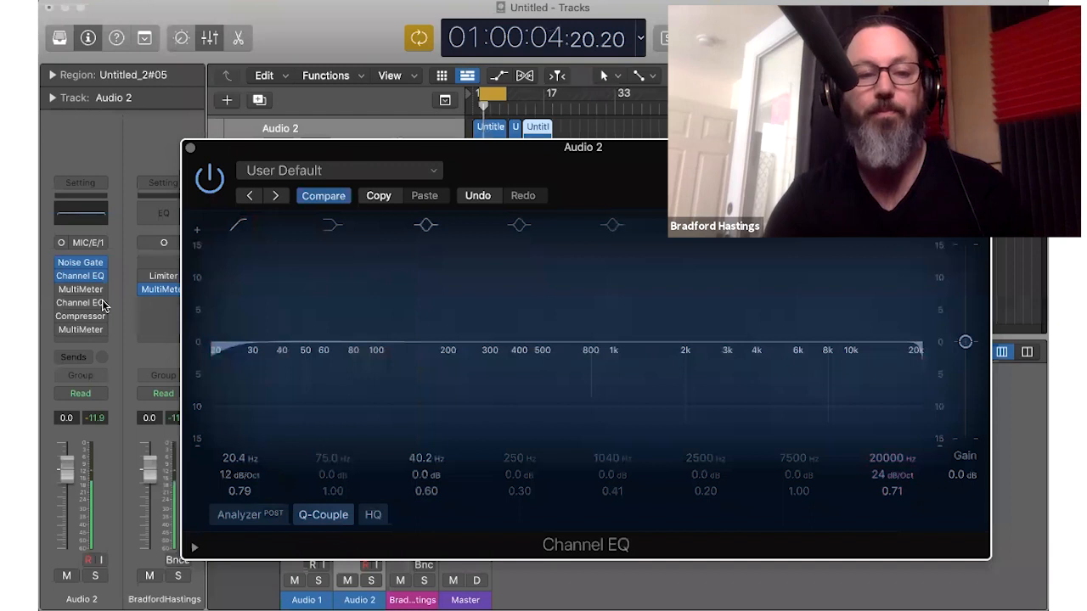
pyautogui.moveTo(61, 294)
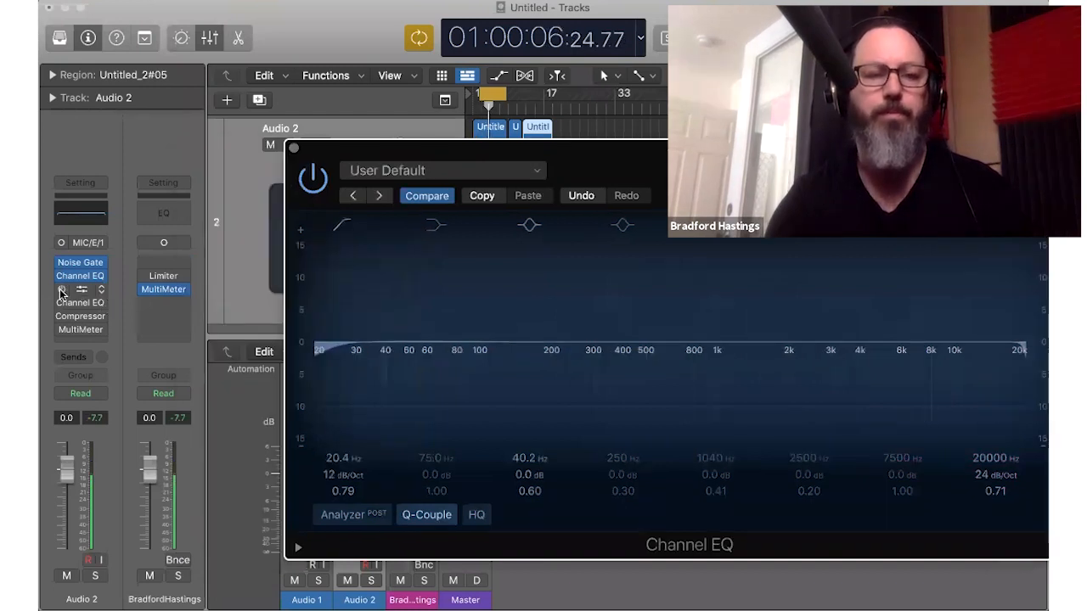
pyautogui.click(61, 291)
pyautogui.moveTo(91, 305); pyautogui.dragTo(81, 277)
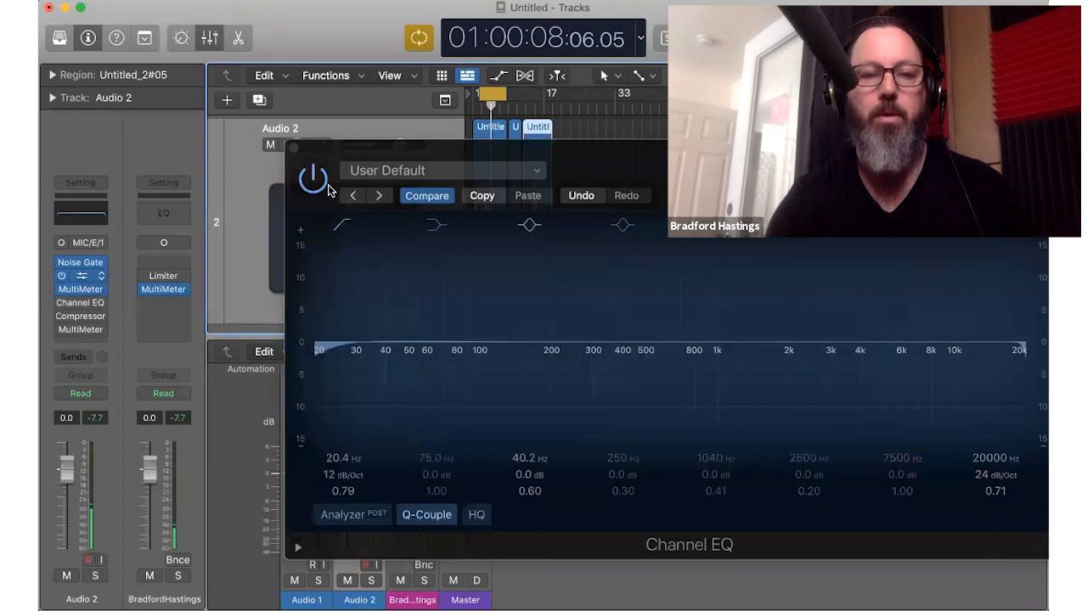
# Step: Switch on and open Audio 2's second Channel EQ, and move its window so the whole curve is in view
pyautogui.click(82, 303)
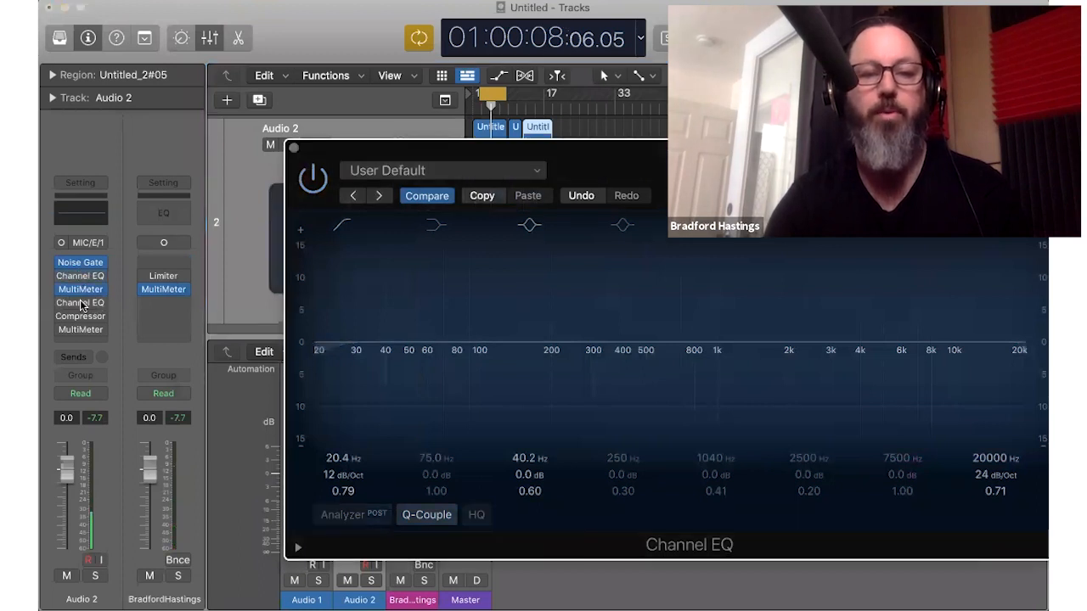
pyautogui.click(62, 304)
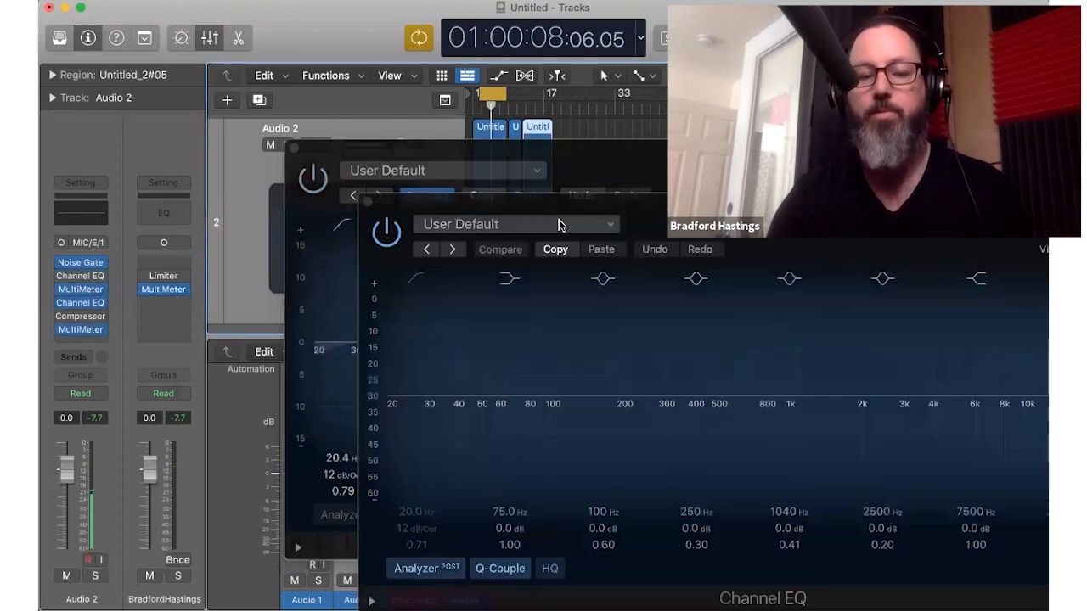
pyautogui.moveTo(552, 204); pyautogui.dragTo(369, 87)
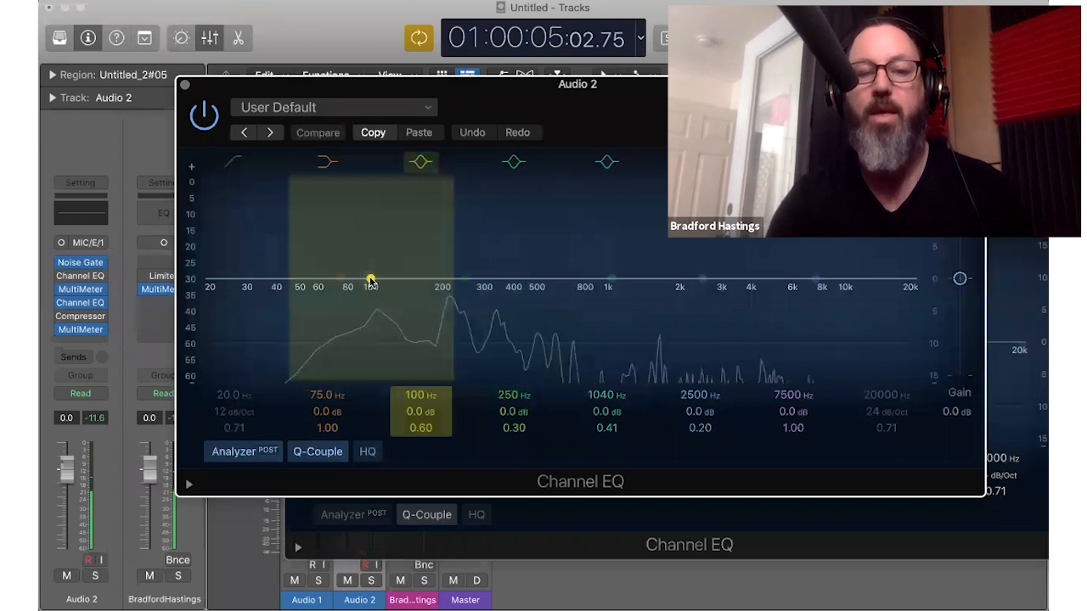
# Step: Boost the second Channel EQ's third band by 15.4 dB at 33.6 Hz with a Q of 1.20
pyautogui.moveTo(371, 282); pyautogui.dragTo(282, 280)
pyautogui.moveTo(260, 176); pyautogui.dragTo(258, 155)
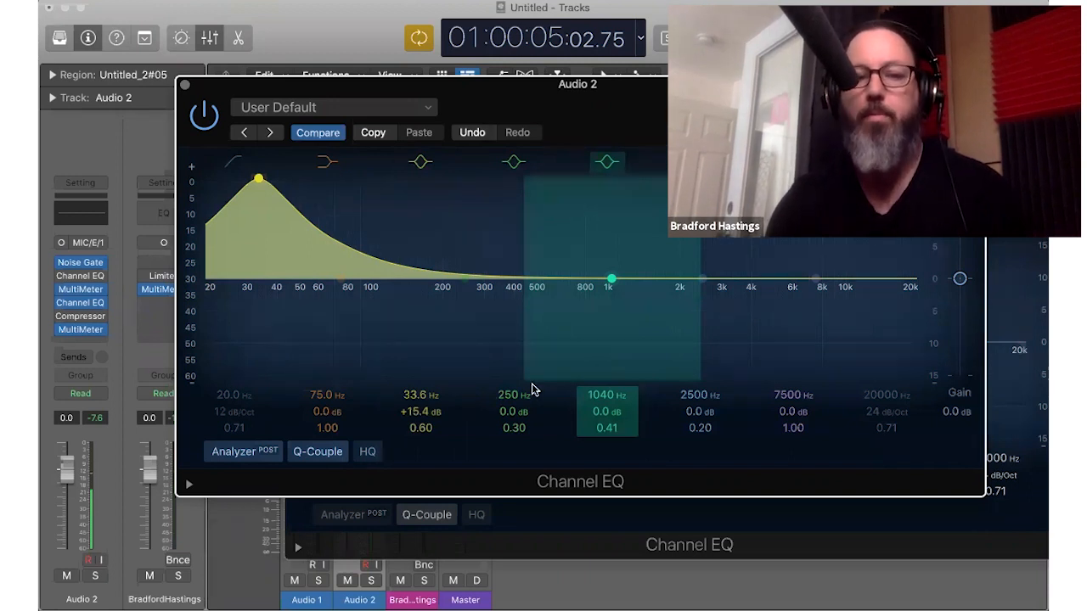
pyautogui.moveTo(423, 430); pyautogui.dragTo(422, 413)
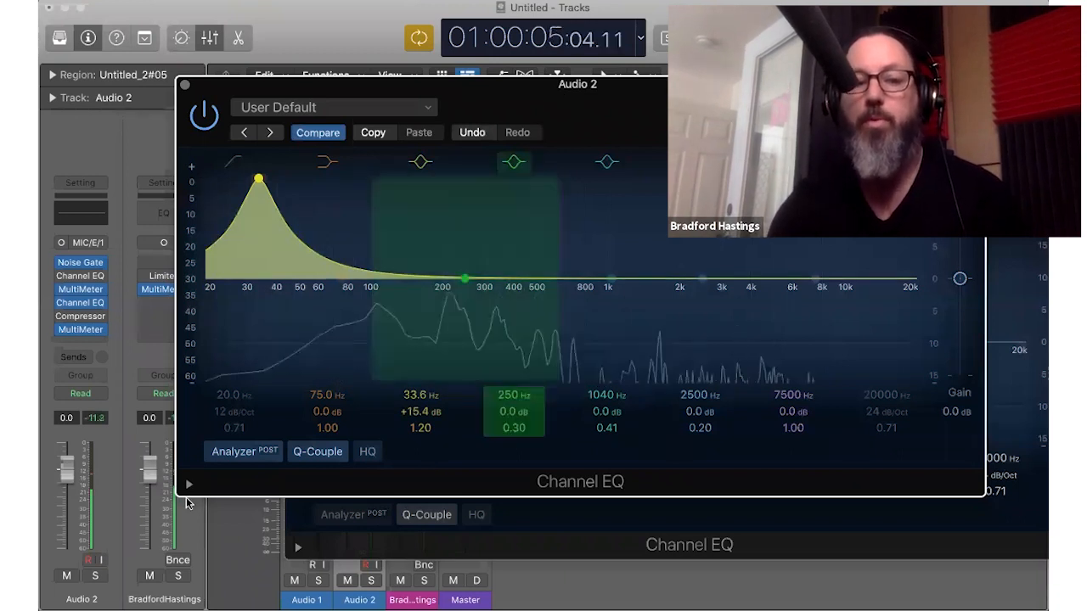
# Step: Move the EQ window aside and, resetting Audio 2's peak reading, compare the level with the boost bypassed and active
pyautogui.moveTo(566, 95); pyautogui.dragTo(709, 79)
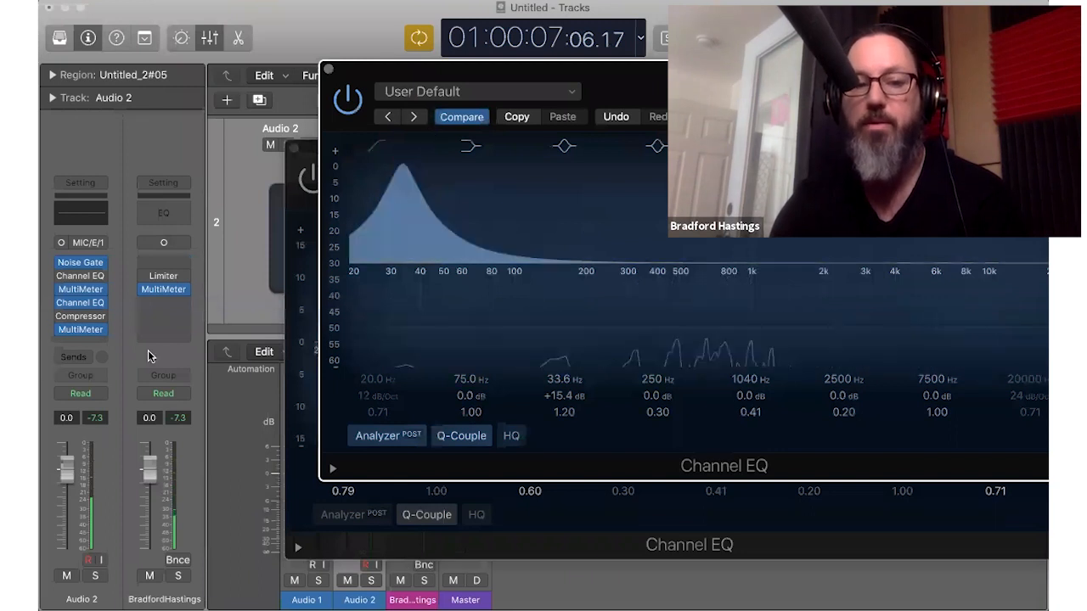
pyautogui.click(92, 418)
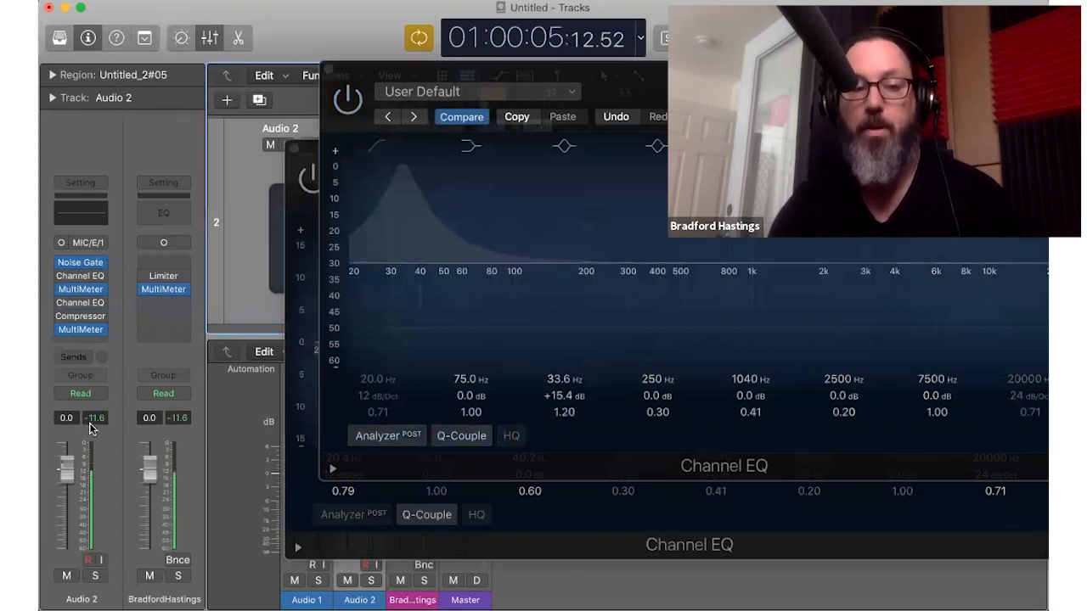
pyautogui.click(347, 102)
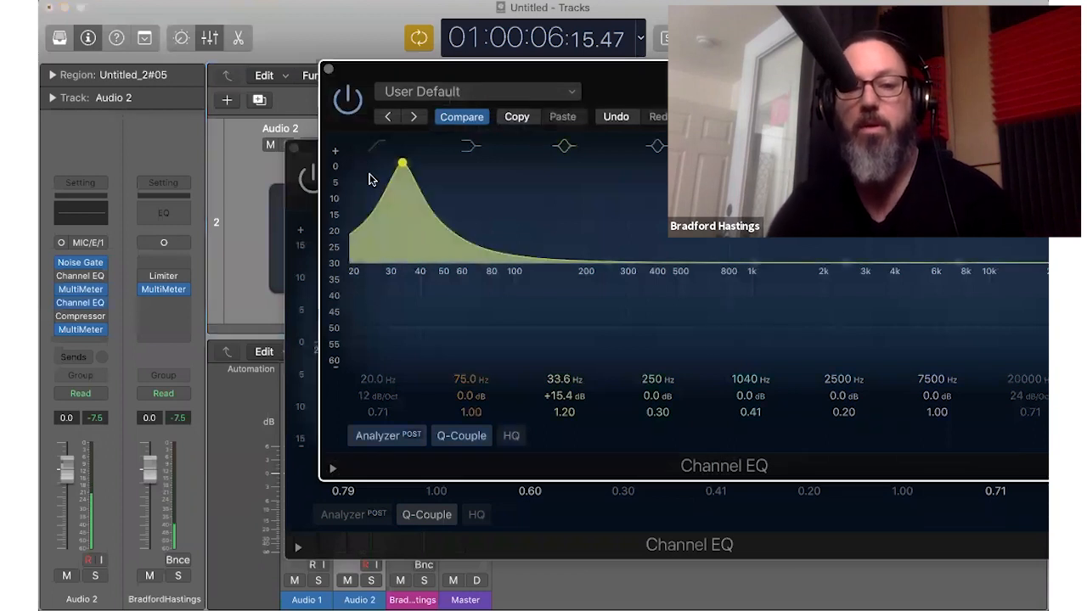
pyautogui.click(93, 421)
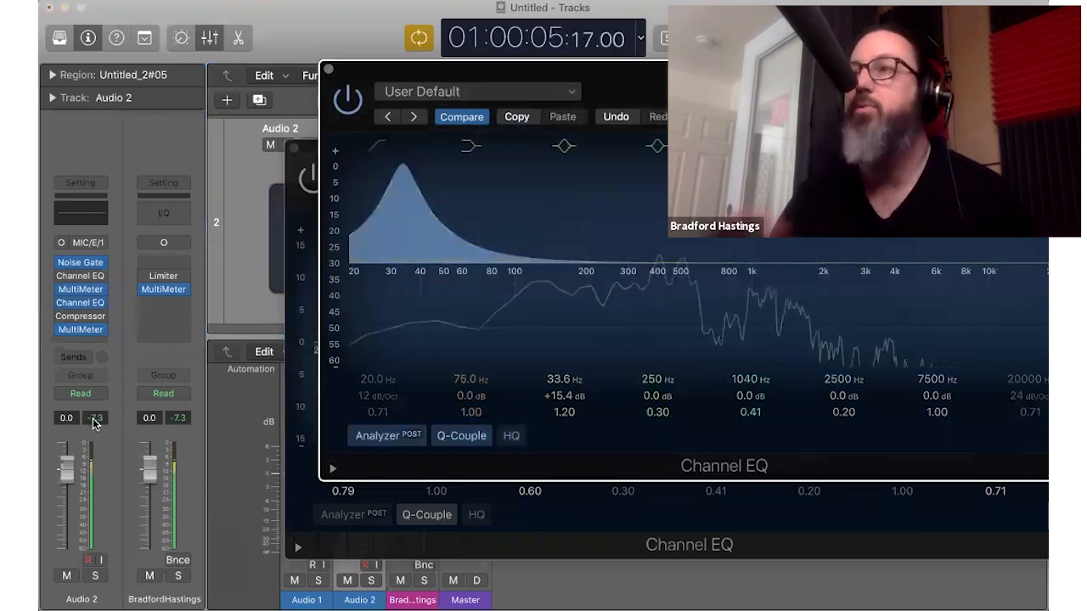
pyautogui.click(400, 176)
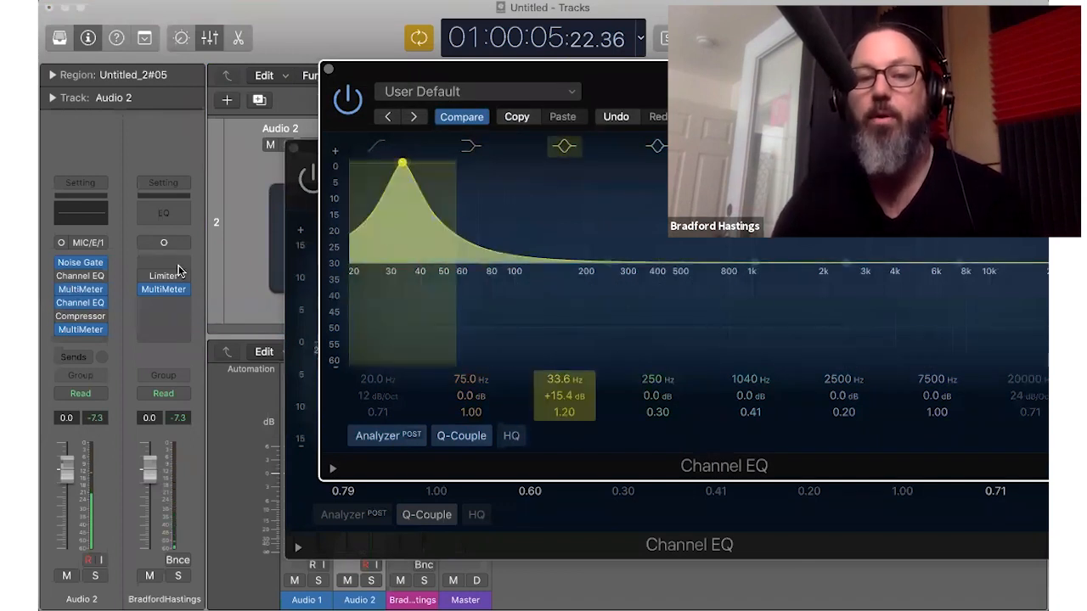
# Step: Open Audio 2's two MultiMeters to examine the spectrum before and after the boost, and close both windows
pyautogui.click(178, 272)
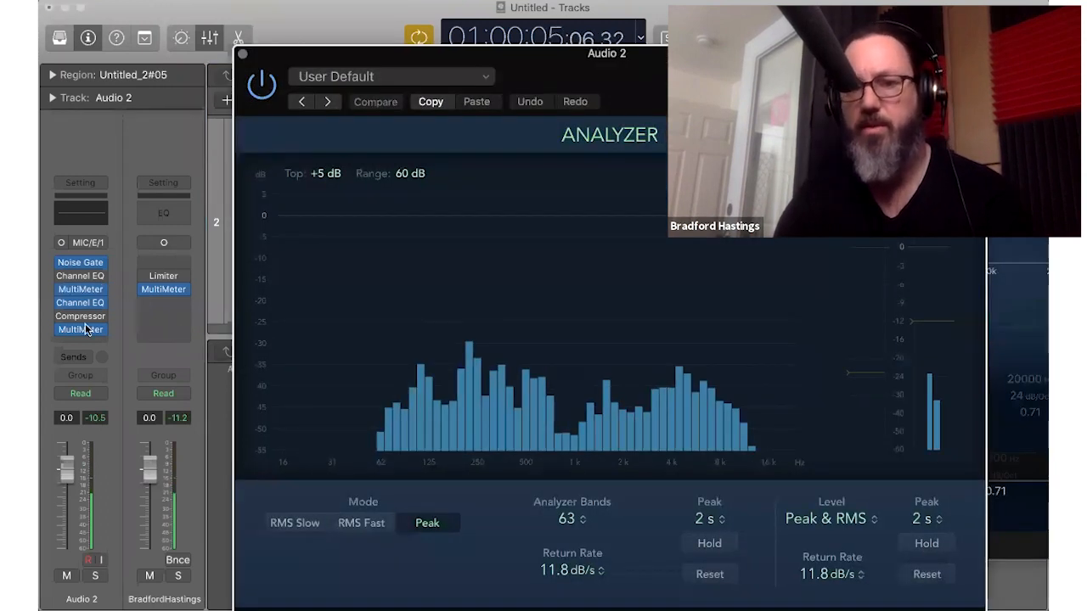
pyautogui.click(81, 330)
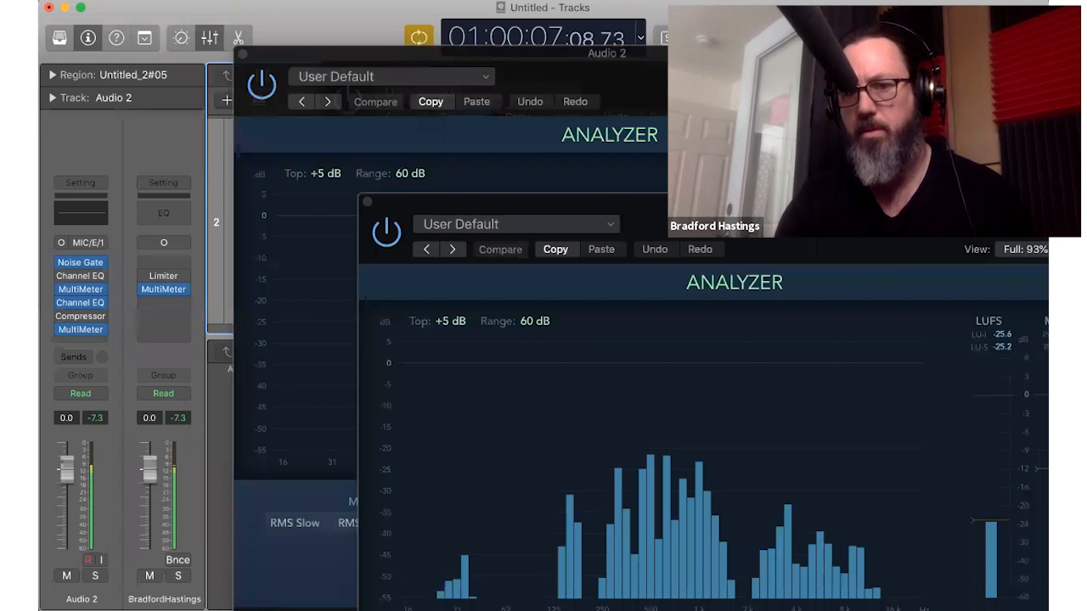
pyautogui.moveTo(968, 203); pyautogui.dragTo(766, 121)
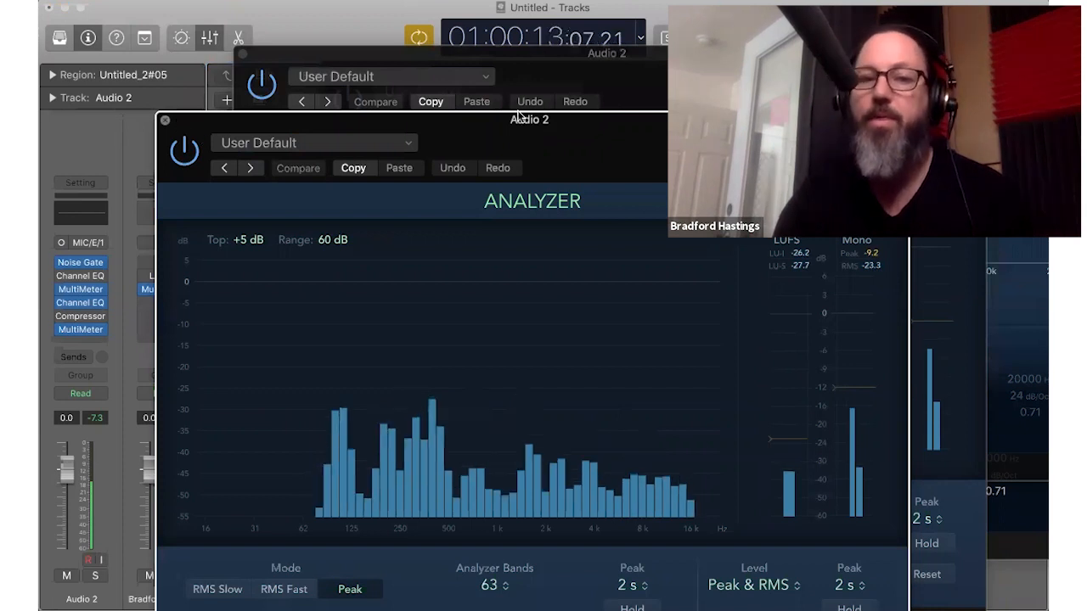
pyautogui.press('super+w')
pyautogui.press('super+w')
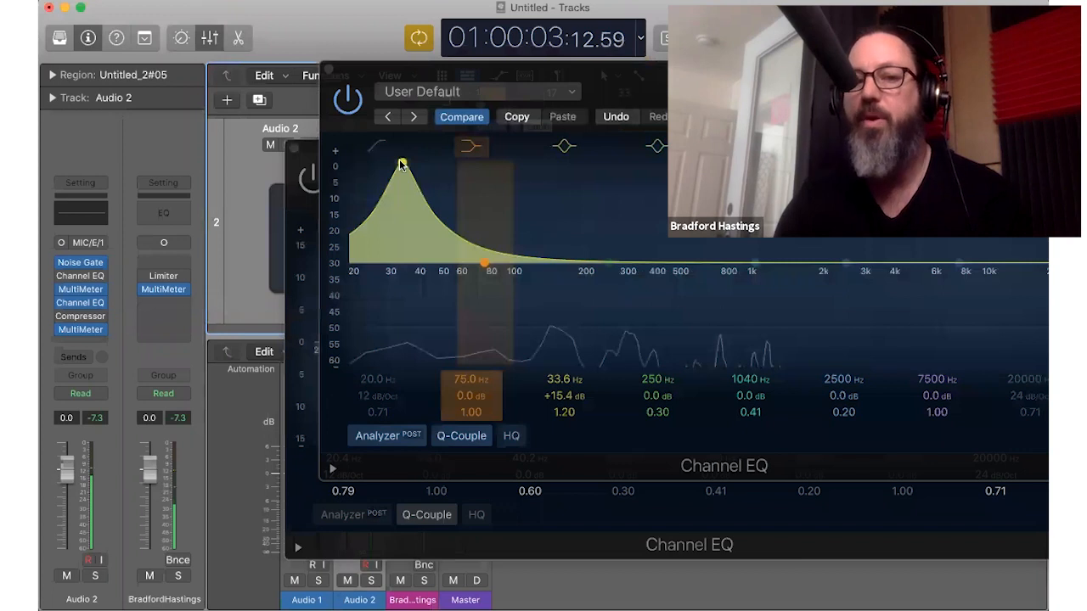
# Step: Flatten the second Channel EQ's boosted band to 0.0 dB and move it to 123 Hz
pyautogui.click(403, 164)
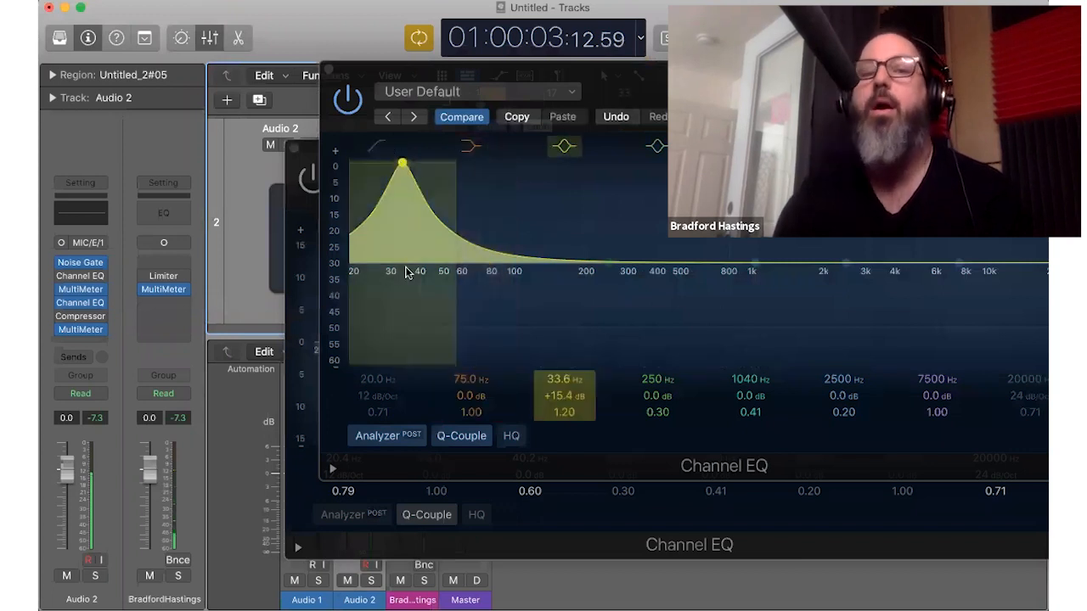
pyautogui.moveTo(407, 271); pyautogui.dragTo(535, 271)
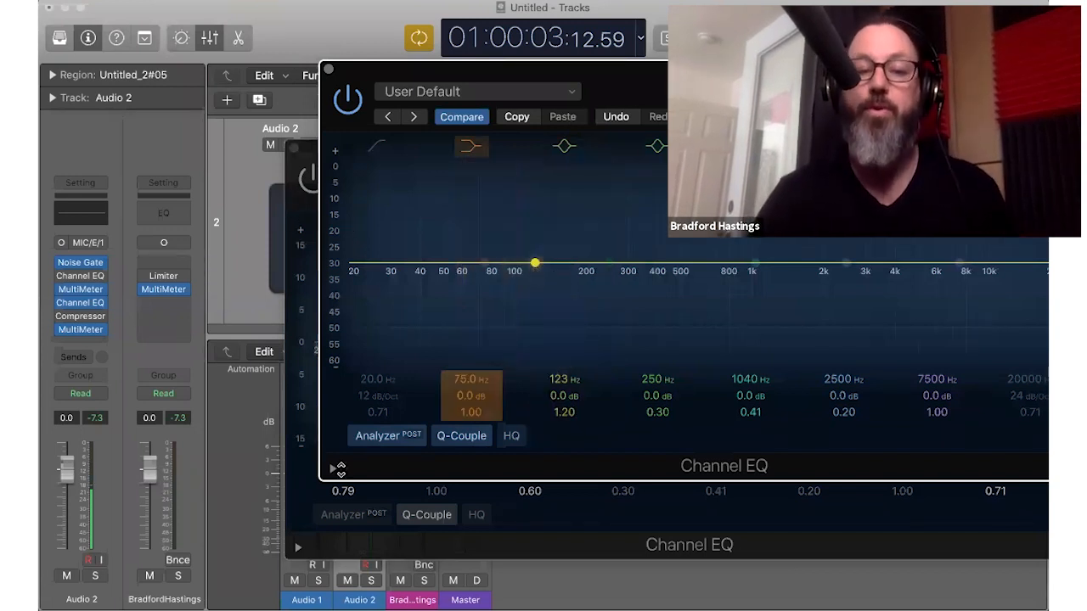
# Step: Bring the first Channel EQ to the front and raise its low-cut frequency to 57.0 Hz
pyautogui.click(341, 486)
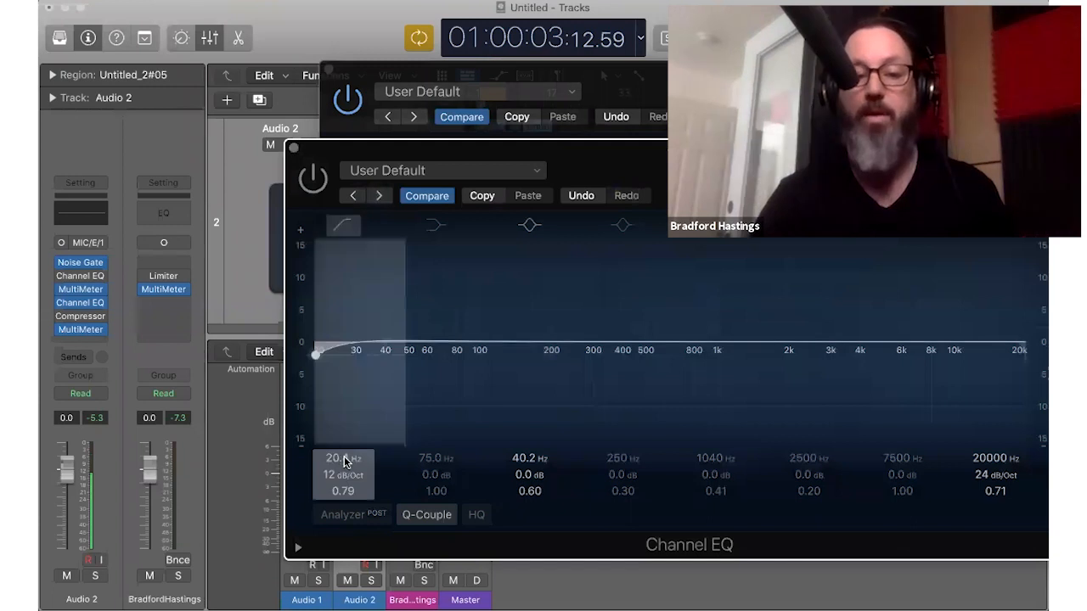
pyautogui.moveTo(344, 461); pyautogui.dragTo(615, 104)
pyautogui.click(615, 103)
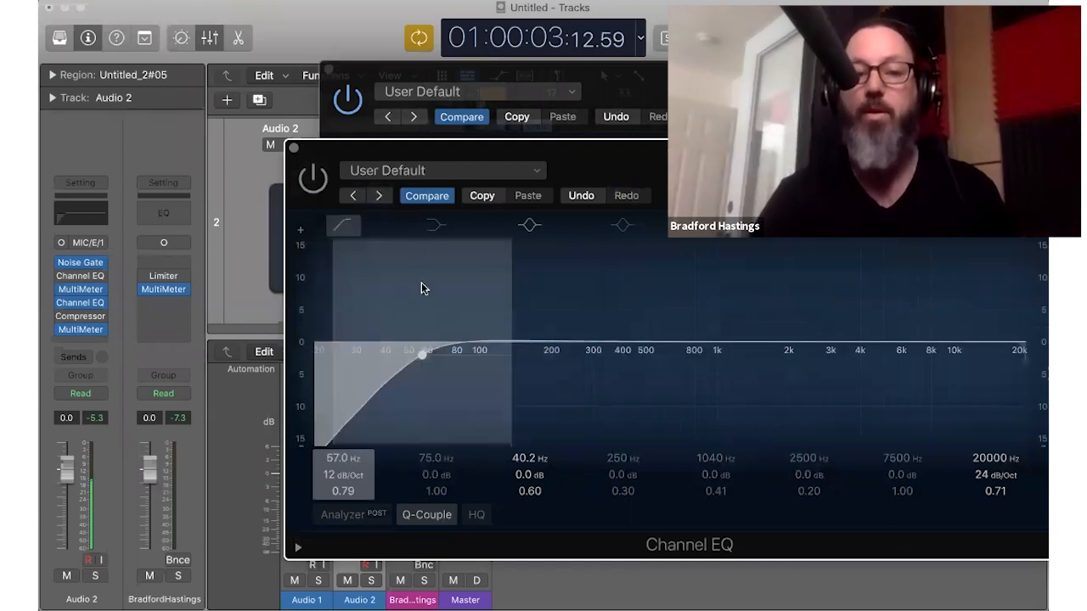
# Step: Nudge the second Channel EQ's 123 Hz band up to 0.6 dB and turn the first Channel EQ back on
pyautogui.moveTo(444, 262)
pyautogui.mouseDown()
pyautogui.moveTo(444, 236)
pyautogui.moveTo(447, 262)
pyautogui.mouseUp()
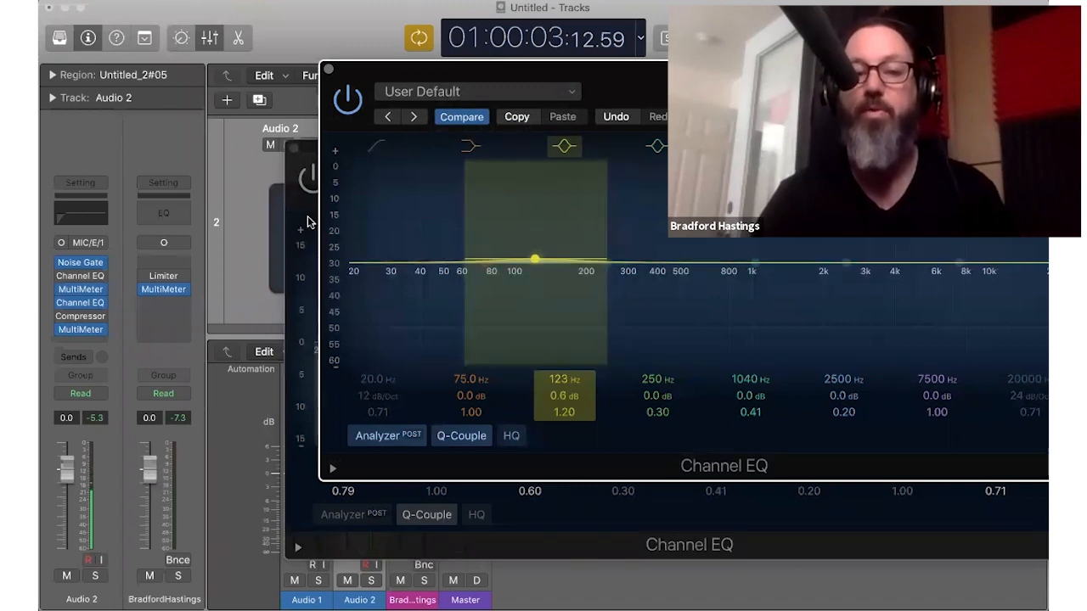
pyautogui.click(304, 182)
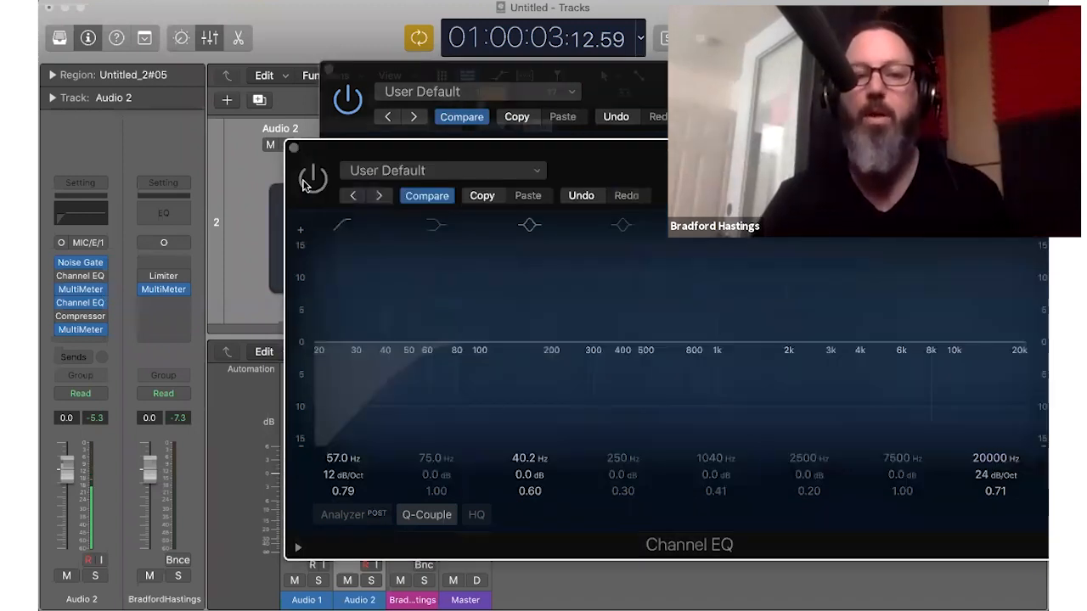
pyautogui.click(311, 182)
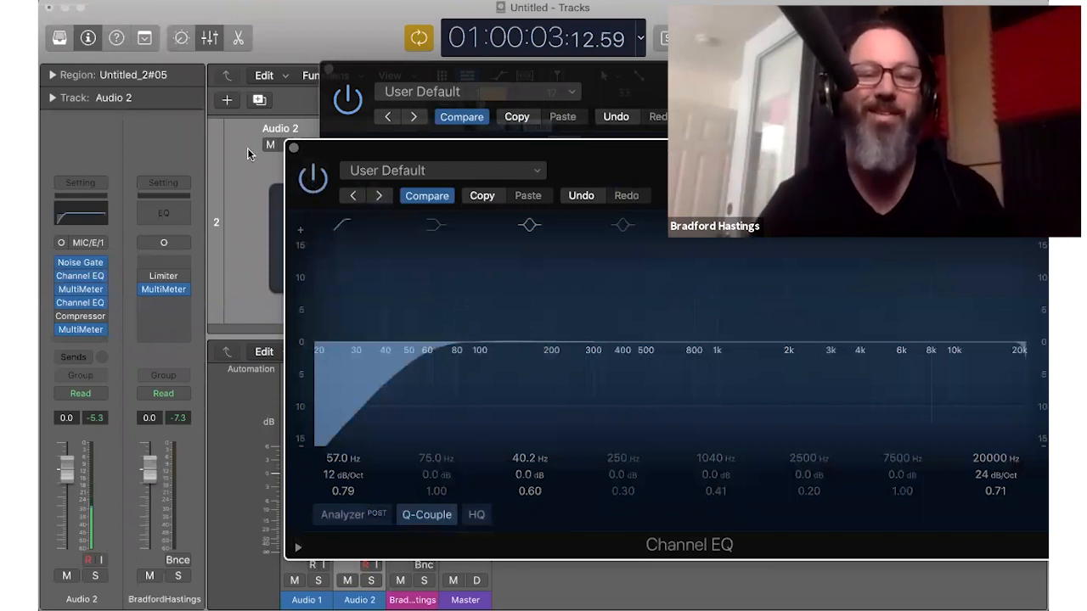
# Step: Close the second Channel EQ's window and set the first one's low cut to 62.5 Hz with a Q of 0.75
pyautogui.press('super+grave')
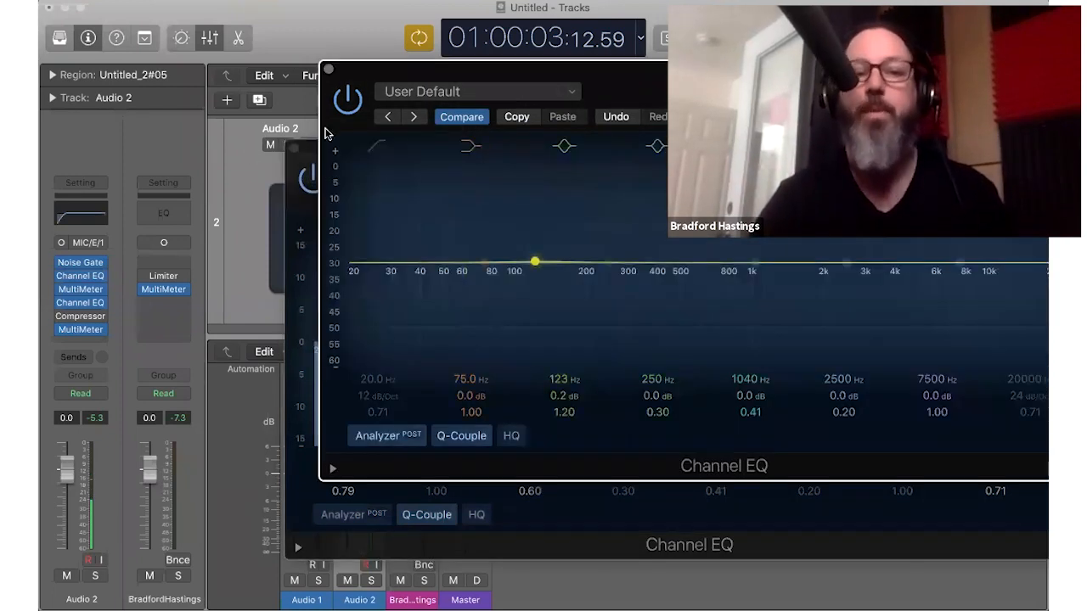
pyautogui.moveTo(326, 67); pyautogui.dragTo(341, 99)
pyautogui.click(341, 101)
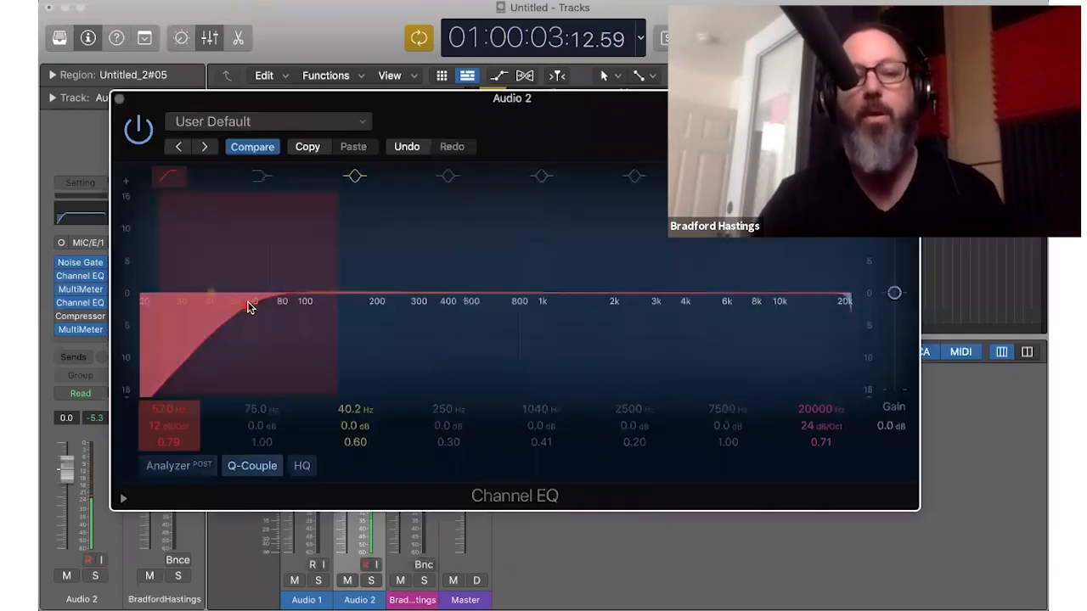
pyautogui.moveTo(247, 303); pyautogui.dragTo(255, 308)
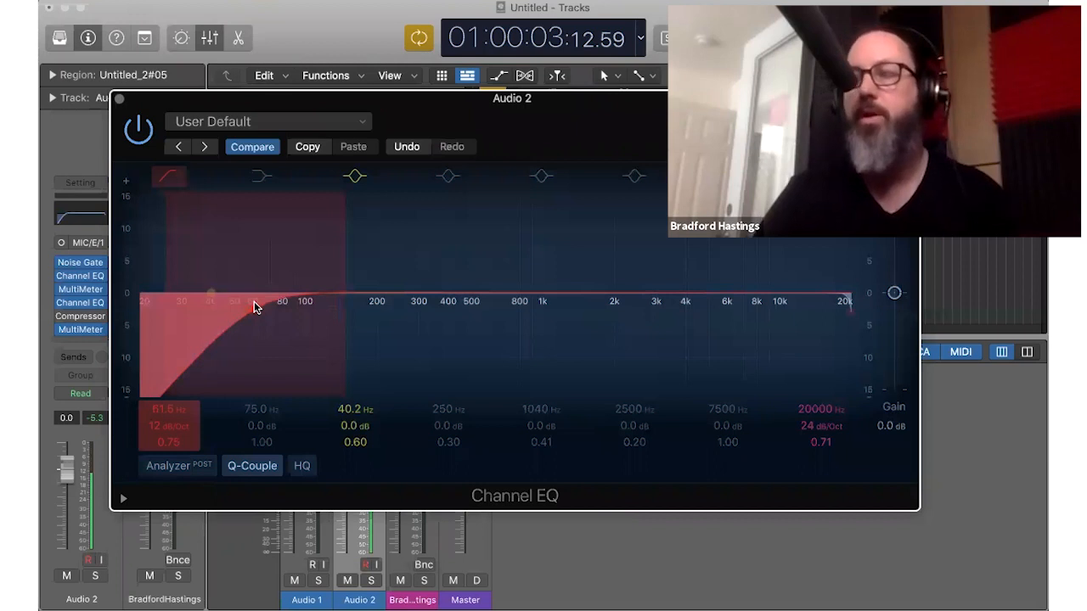
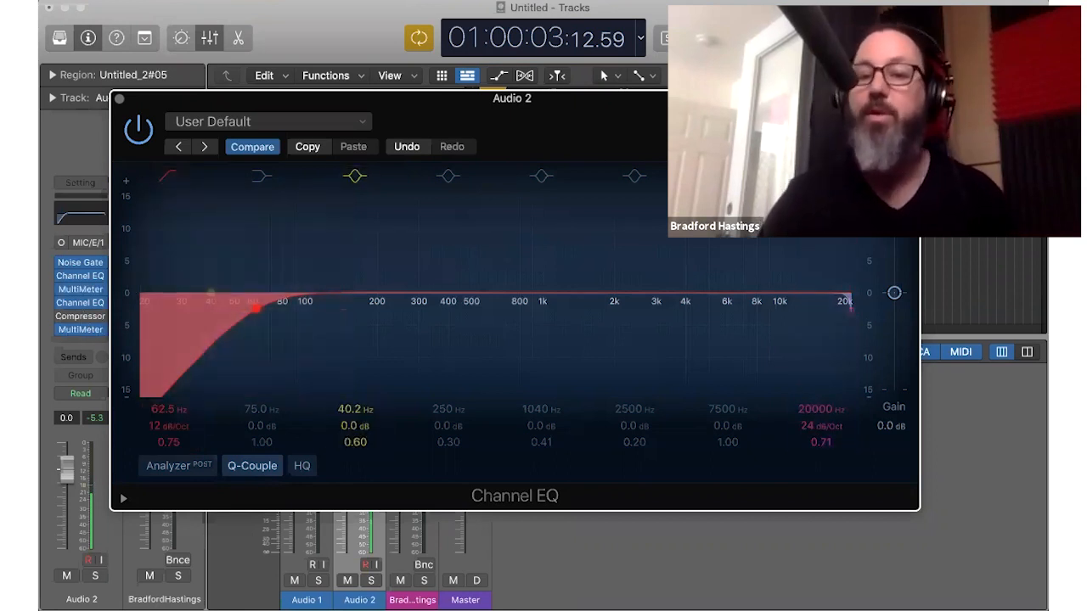
# Step: Shape the first Channel EQ's high cut to 14900 Hz at 6 dB/Oct, comparing it switched off and on
pyautogui.moveTo(852, 318); pyautogui.dragTo(814, 316)
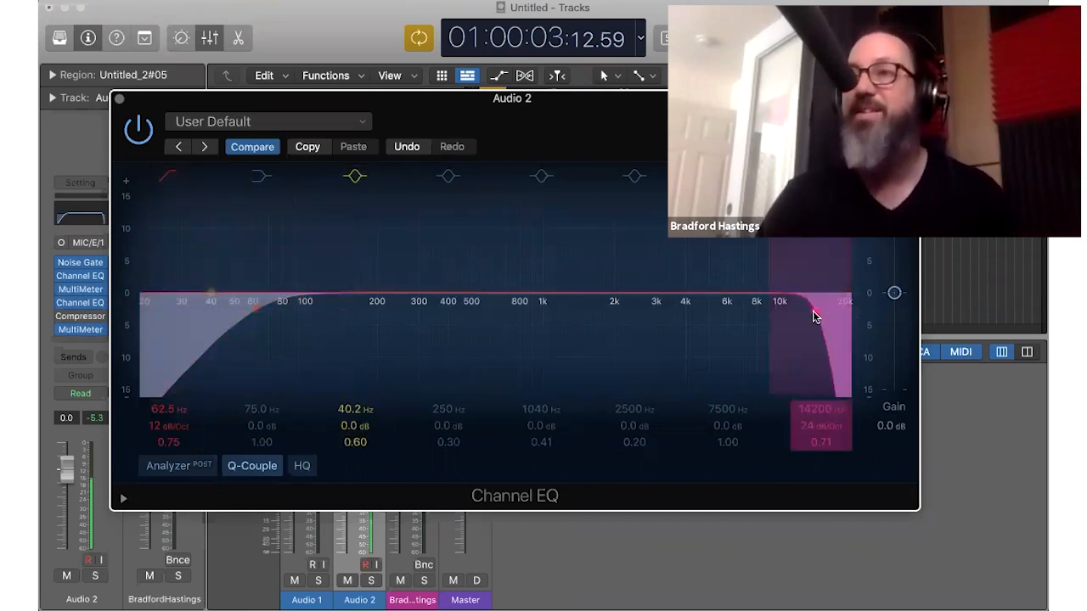
pyautogui.moveTo(818, 427); pyautogui.dragTo(817, 448)
pyautogui.moveTo(823, 405); pyautogui.dragTo(823, 422)
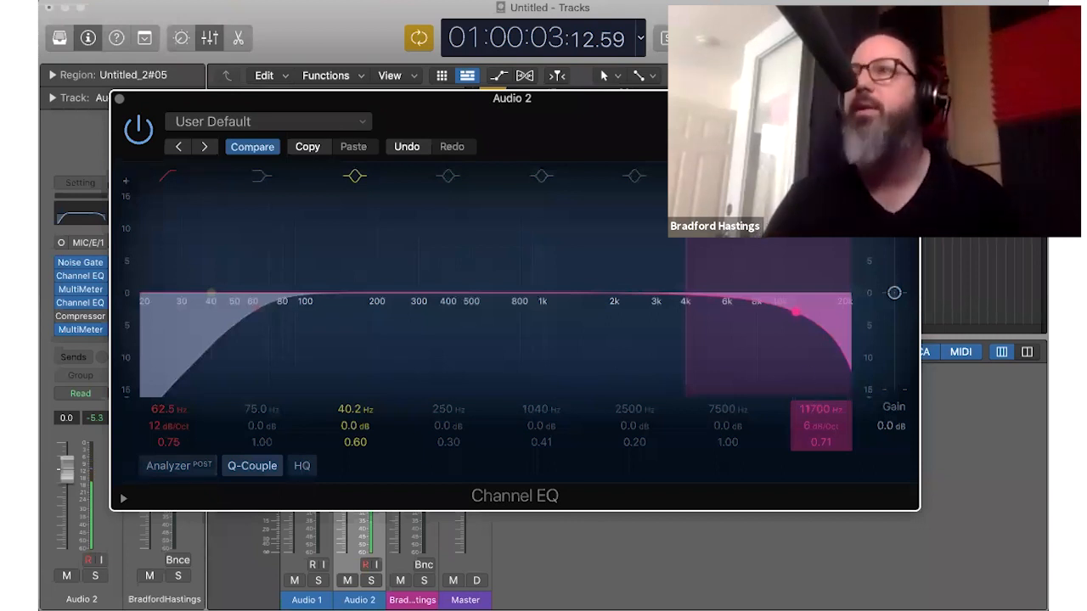
pyautogui.click(821, 175)
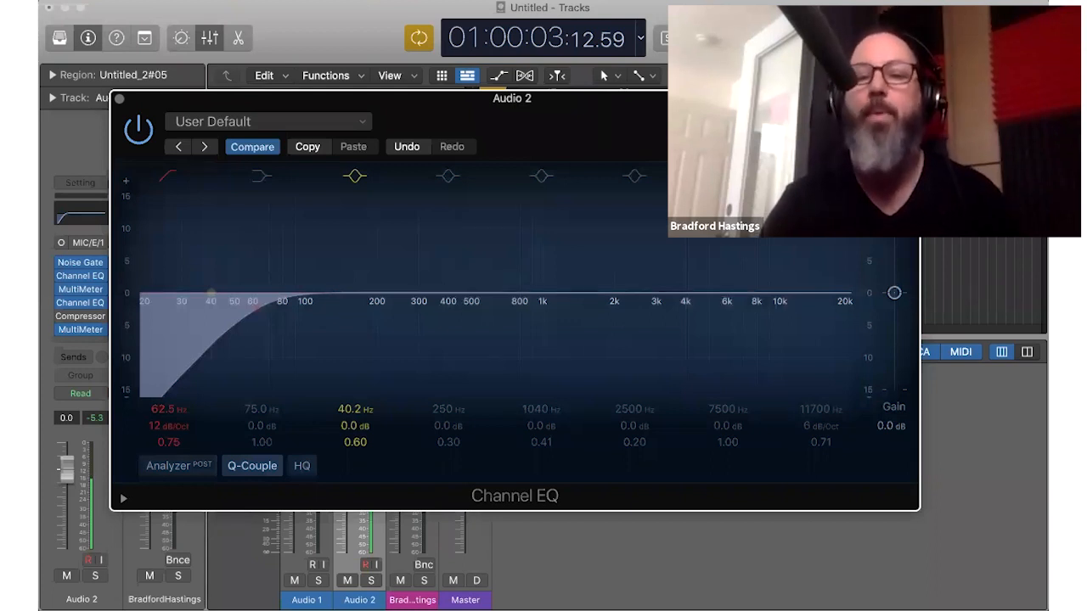
pyautogui.click(821, 176)
pyautogui.moveTo(818, 414)
pyautogui.mouseDown()
pyautogui.moveTo(818, 386)
pyautogui.moveTo(819, 409)
pyautogui.mouseUp()
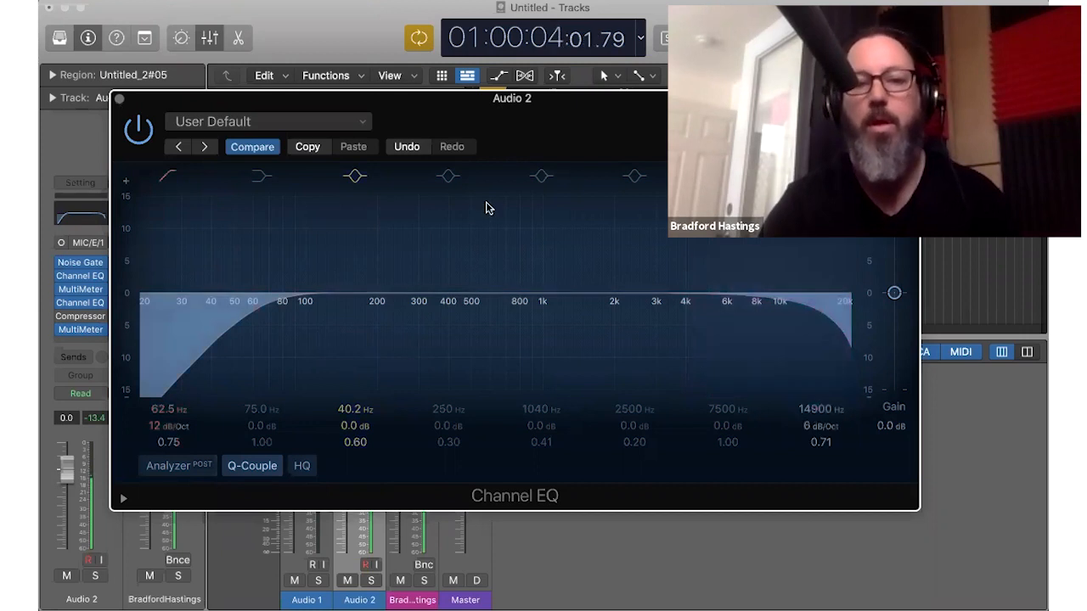
# Step: Compare the voice with the first Channel EQ bypassed and active during playback, finish with it on, and close its window
pyautogui.click(138, 133)
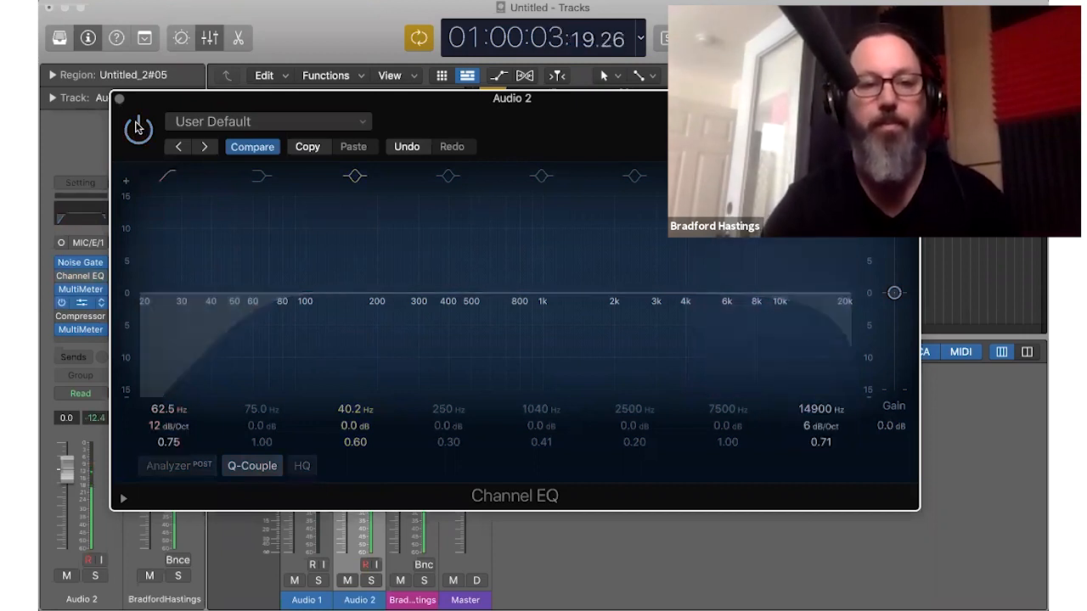
pyautogui.press('super+w')
pyautogui.click(137, 127)
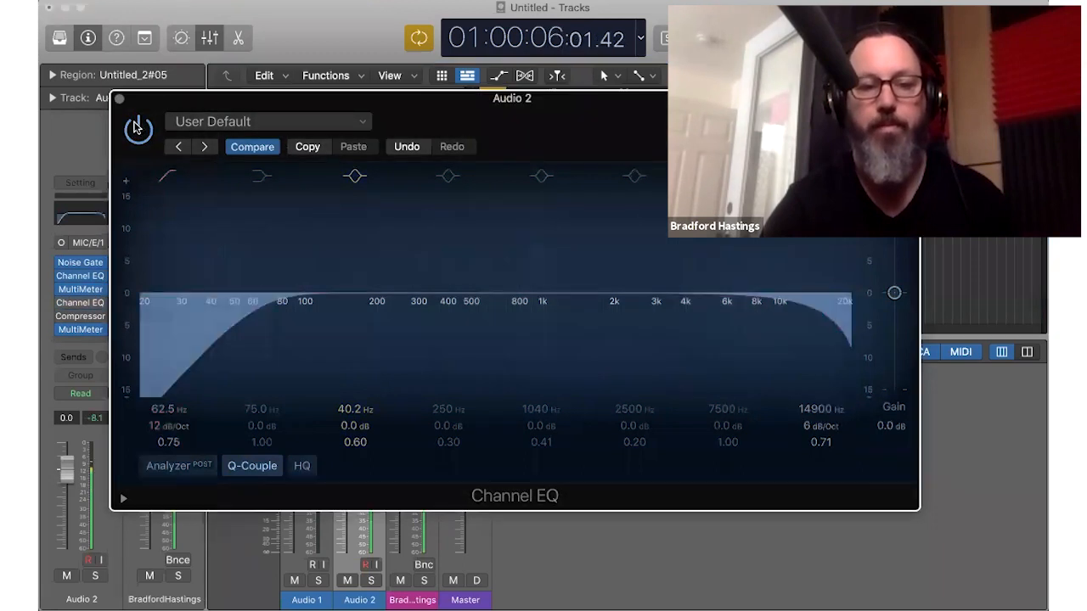
pyautogui.click(137, 128)
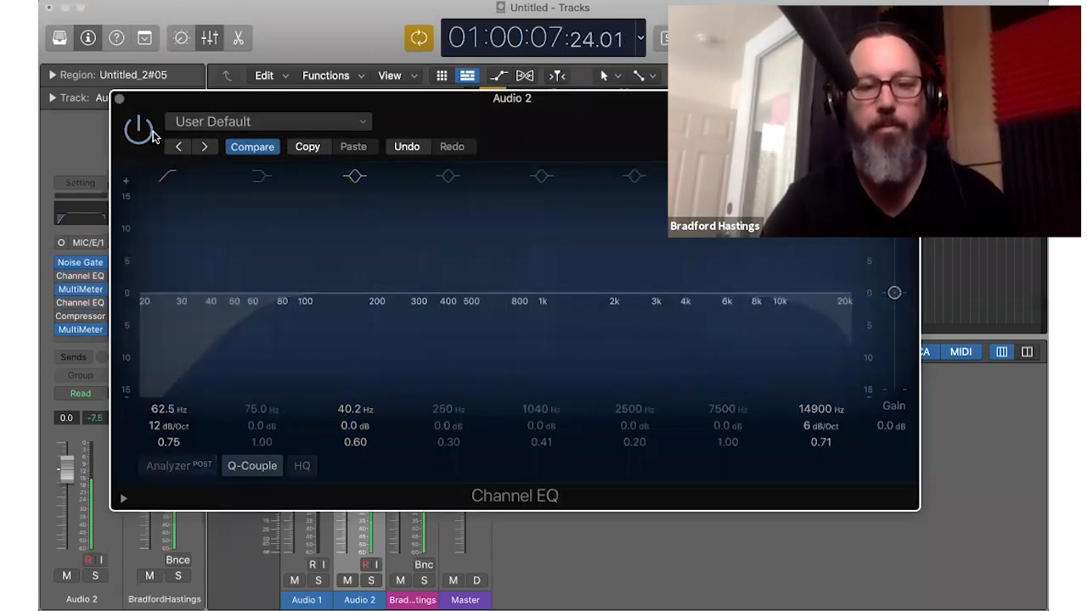
pyautogui.click(146, 130)
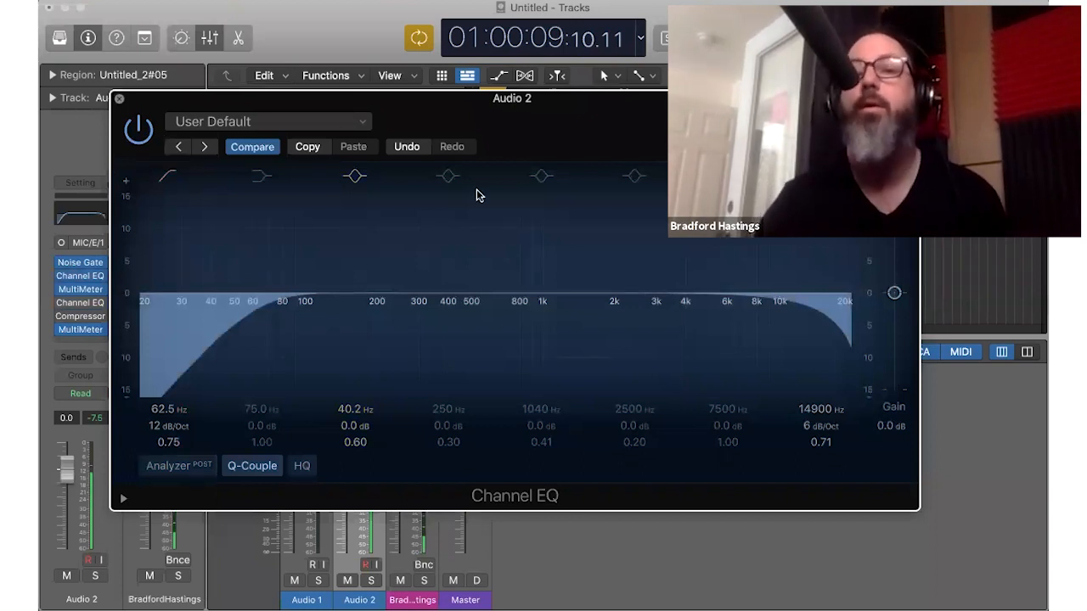
pyautogui.press('super+w')
# Step: Open the second Channel EQ, start playback, turn off its Analyzer and move its window clear of the track header
pyautogui.moveTo(78, 287)
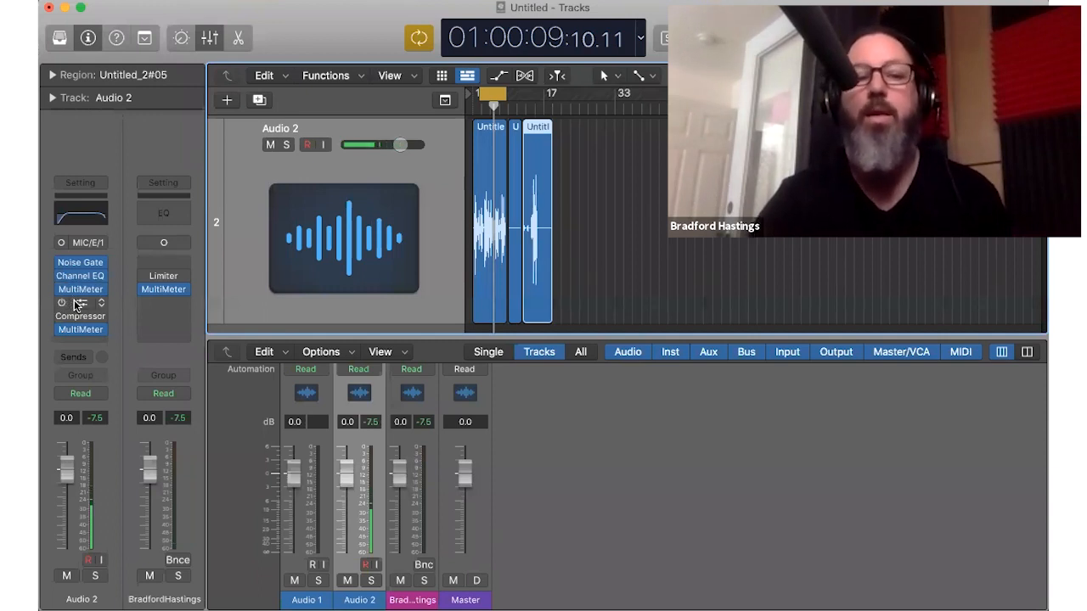
pyautogui.click(78, 304)
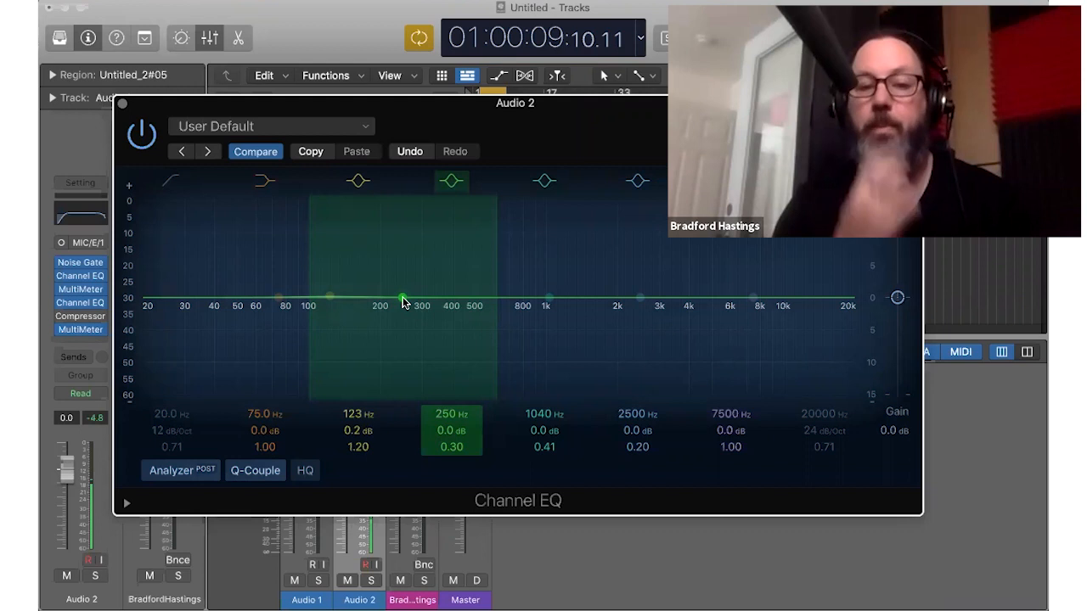
pyautogui.press('space')
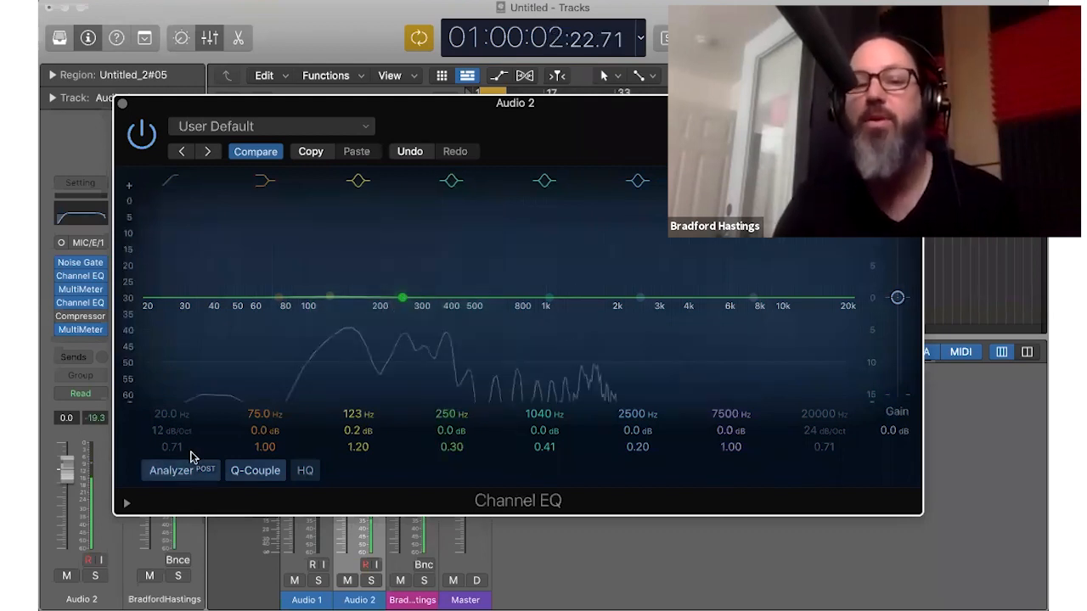
pyautogui.click(157, 472)
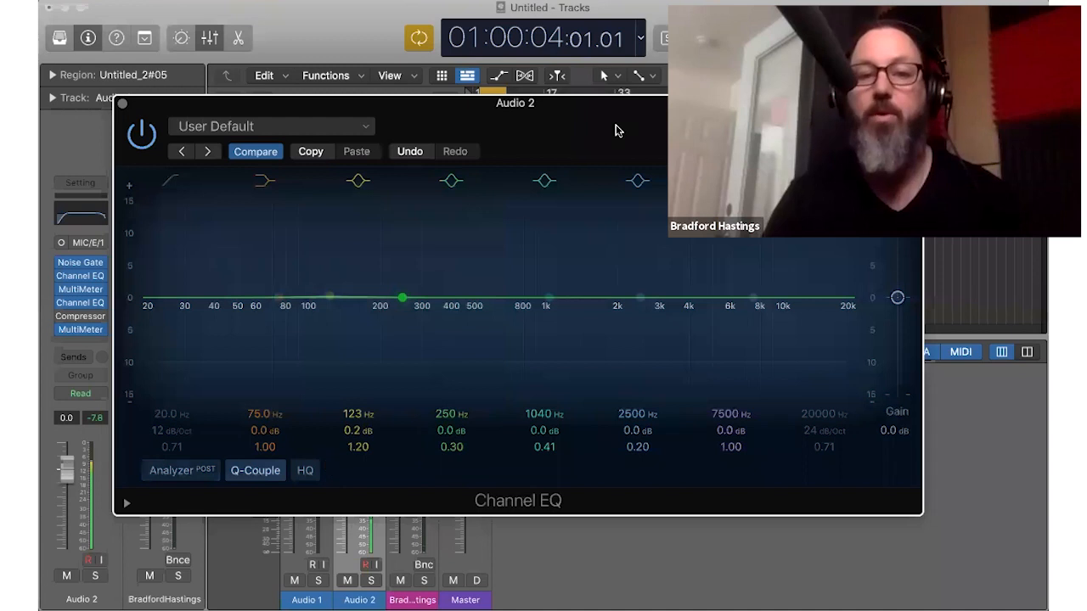
pyautogui.moveTo(617, 130); pyautogui.dragTo(673, 185)
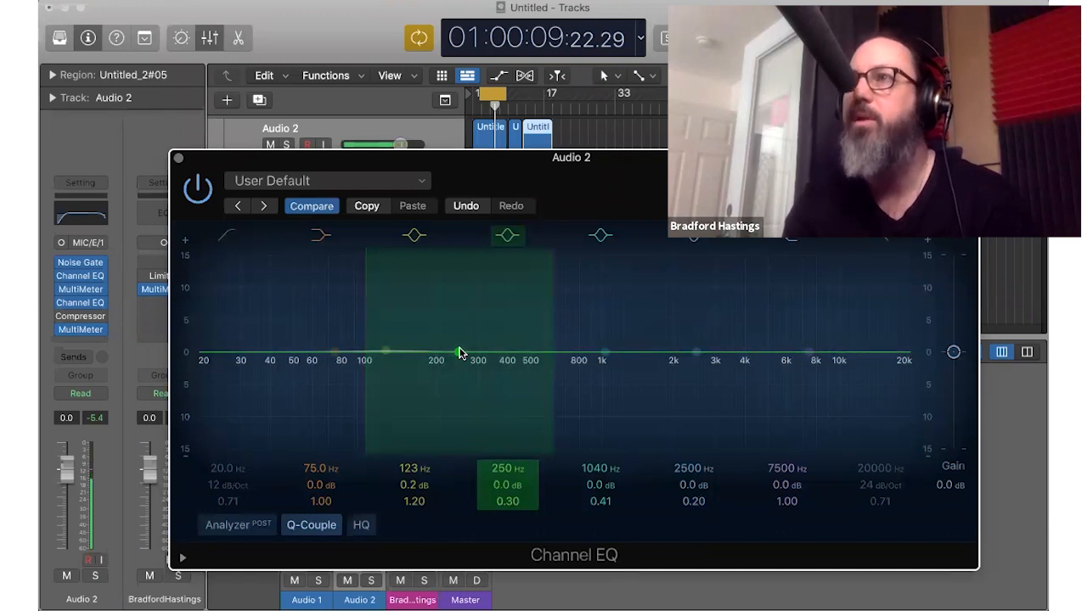
# Step: Move the second Channel EQ's 250 Hz band to 206 Hz and set the 1040 Hz band to 3360 Hz, 0.4 dB and Q 1.20
pyautogui.moveTo(458, 358)
pyautogui.mouseDown()
pyautogui.moveTo(448, 354)
pyautogui.moveTo(501, 354)
pyautogui.moveTo(438, 355)
pyautogui.mouseUp()
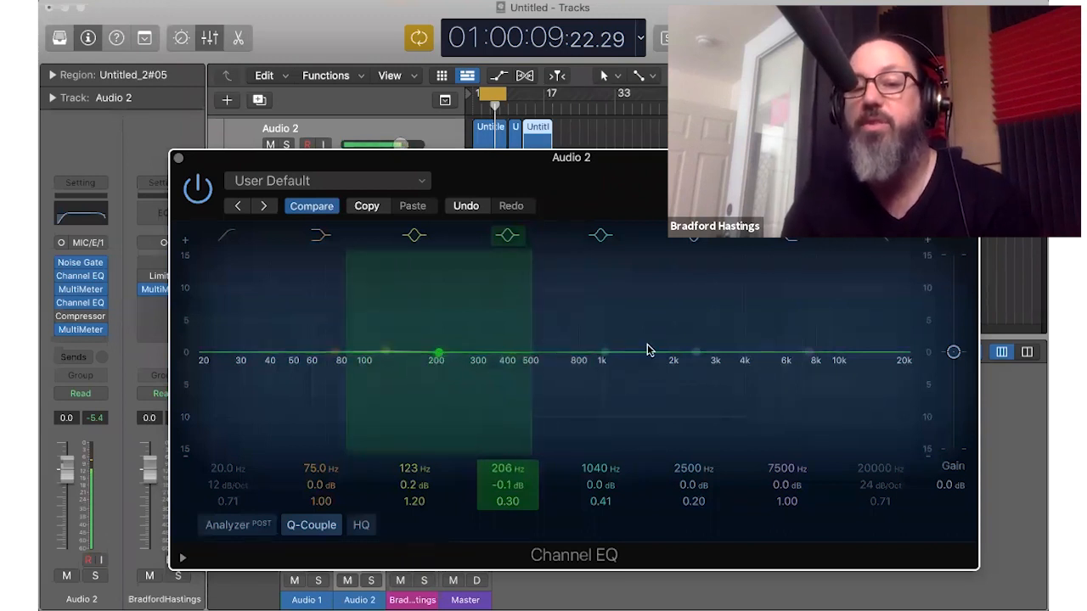
pyautogui.moveTo(606, 357); pyautogui.dragTo(717, 323)
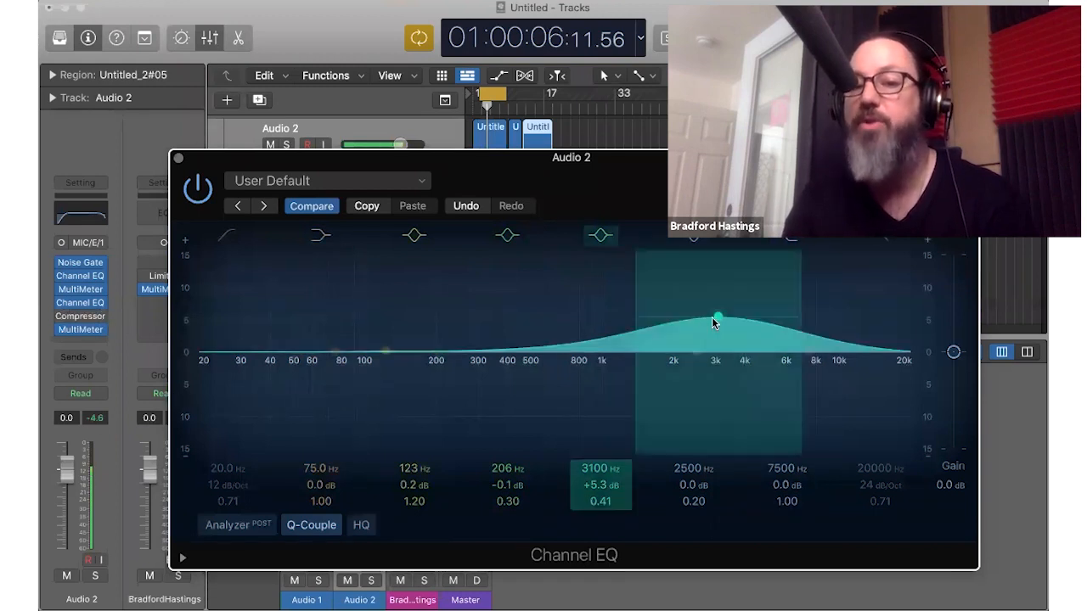
pyautogui.moveTo(650, 423); pyautogui.dragTo(650, 425)
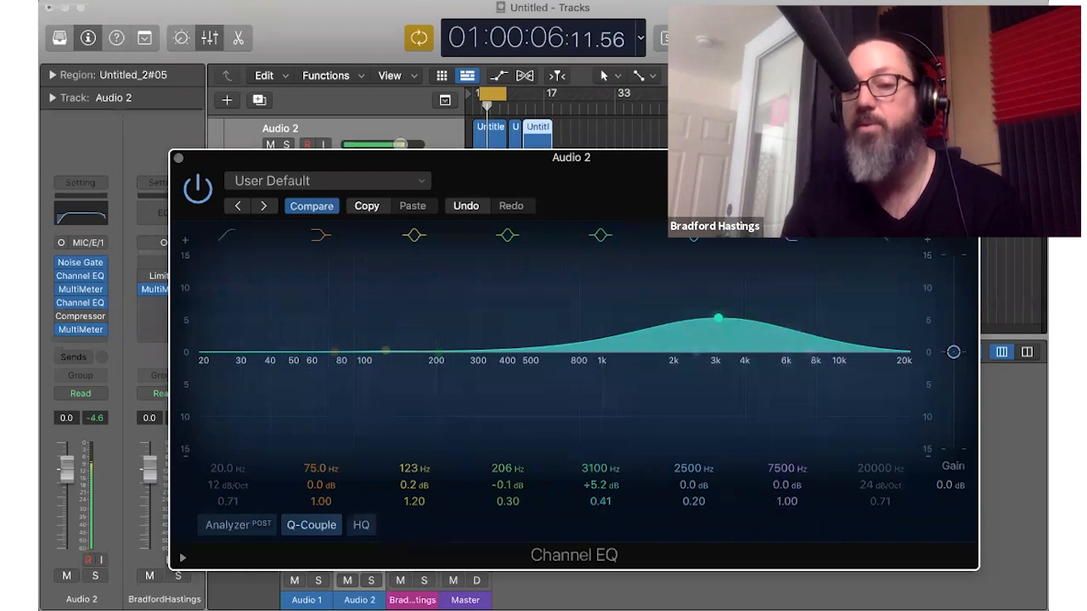
pyautogui.moveTo(601, 502)
pyautogui.mouseDown()
pyautogui.moveTo(602, 463)
pyautogui.moveTo(603, 502)
pyautogui.mouseUp()
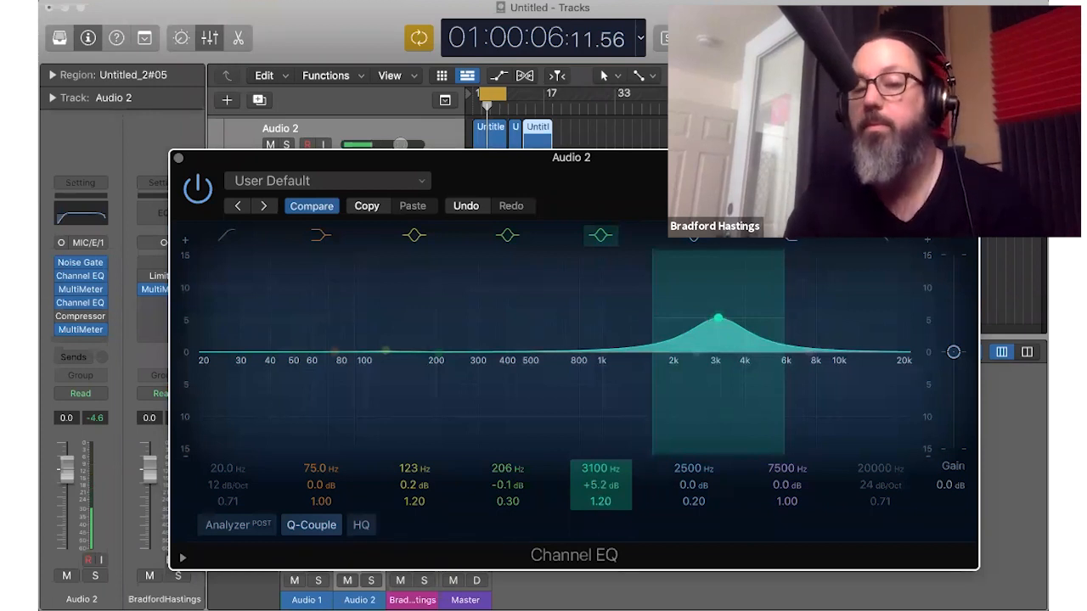
pyautogui.moveTo(601, 469); pyautogui.dragTo(601, 460)
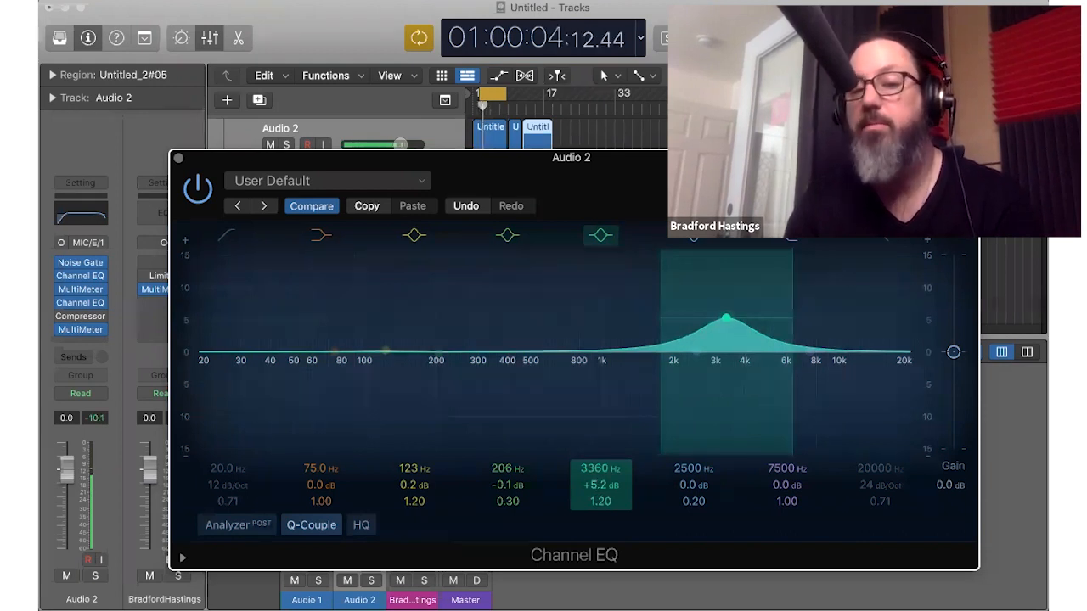
pyautogui.moveTo(601, 485); pyautogui.dragTo(600, 506)
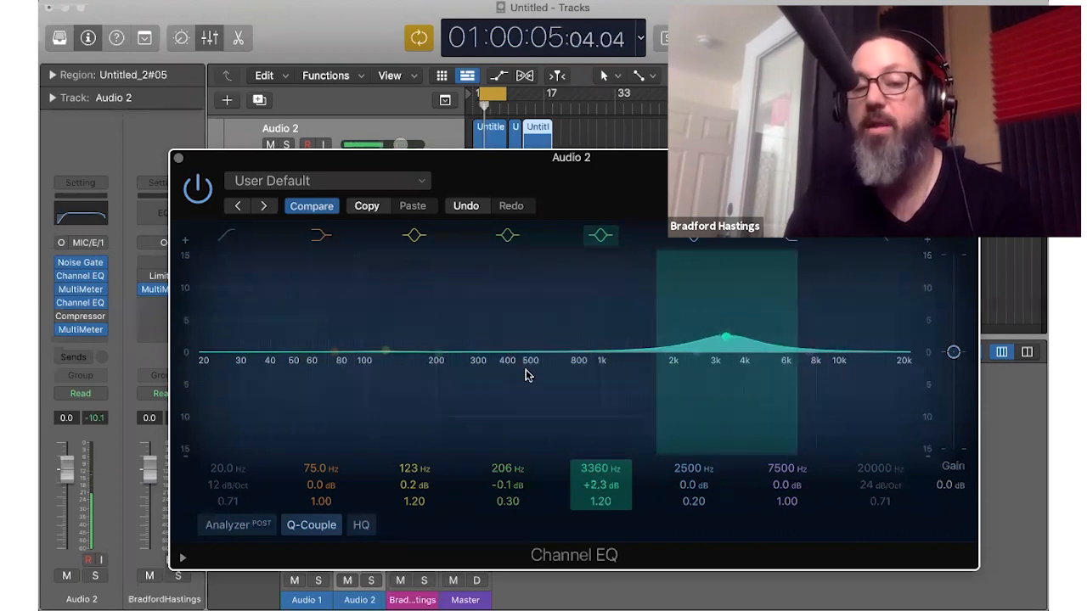
# Step: Set the 206 Hz band to 392 Hz, -4.1 dB and Q 0.83, and raise the upper-mid band to +3.8 dB at 3380 Hz
pyautogui.moveTo(441, 358); pyautogui.dragTo(442, 382)
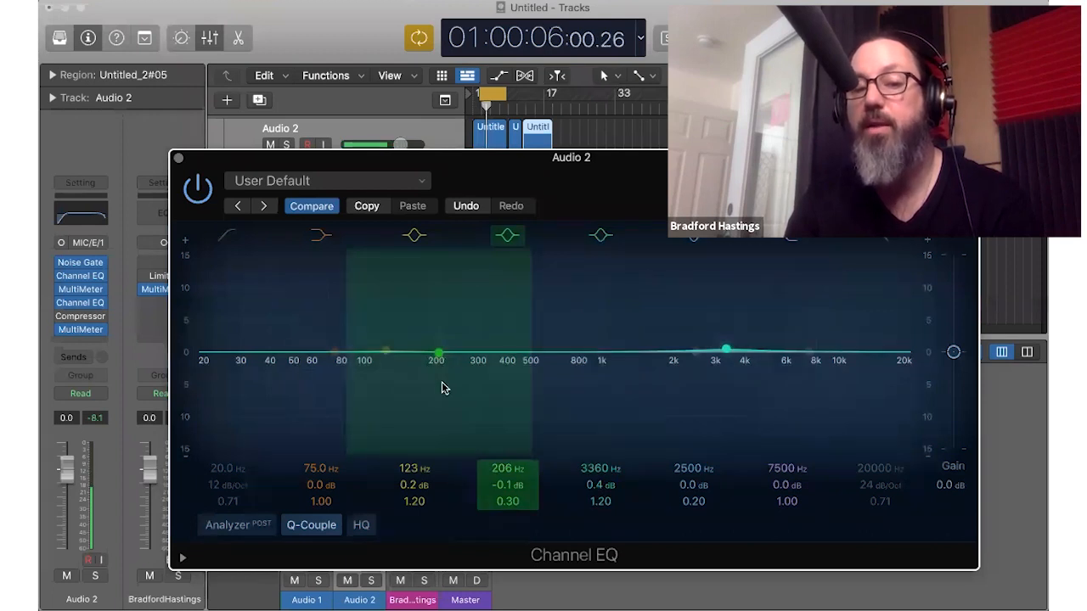
pyautogui.moveTo(493, 482); pyautogui.dragTo(504, 485)
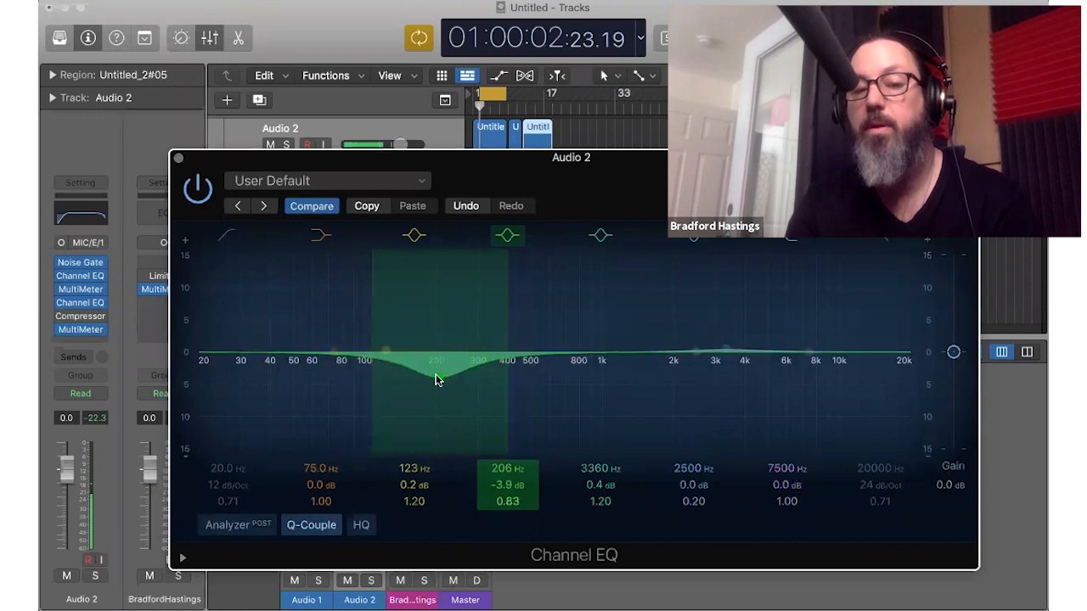
pyautogui.moveTo(452, 378); pyautogui.dragTo(397, 376)
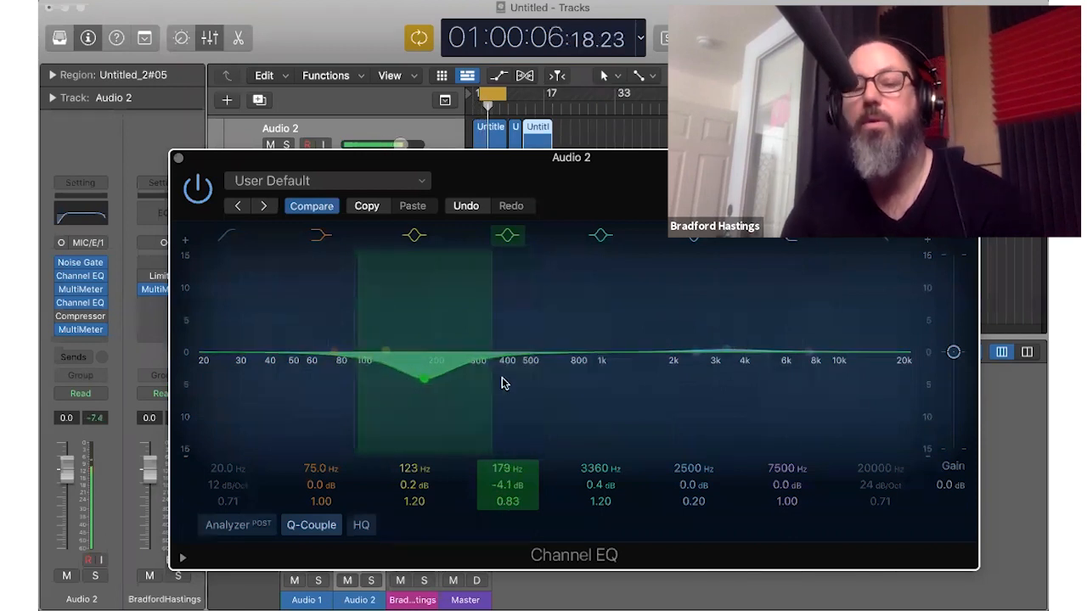
pyautogui.moveTo(502, 383); pyautogui.dragTo(502, 383)
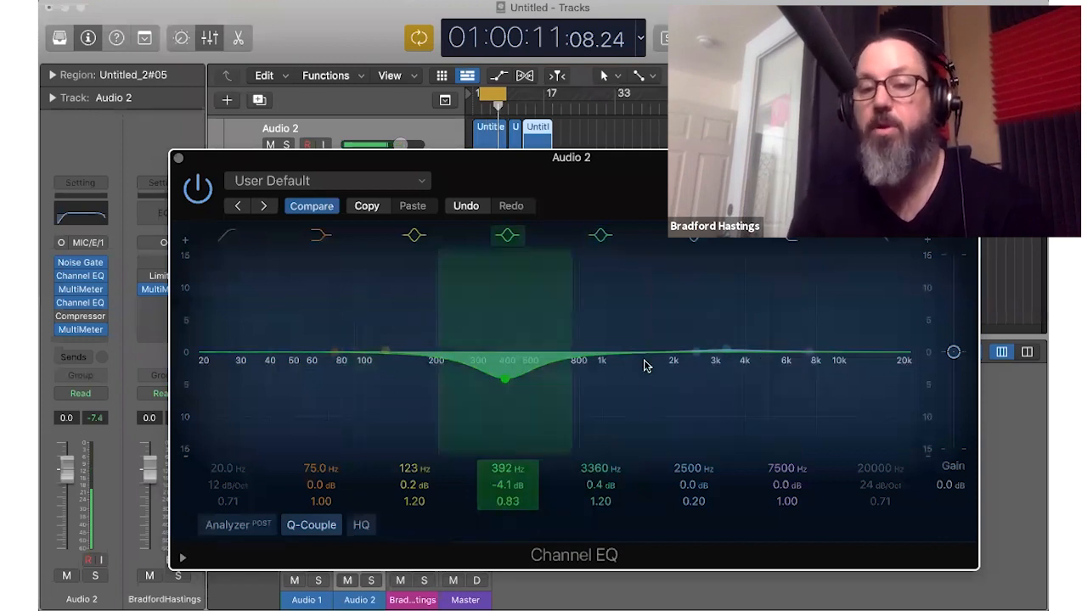
pyautogui.moveTo(724, 329); pyautogui.dragTo(723, 324)
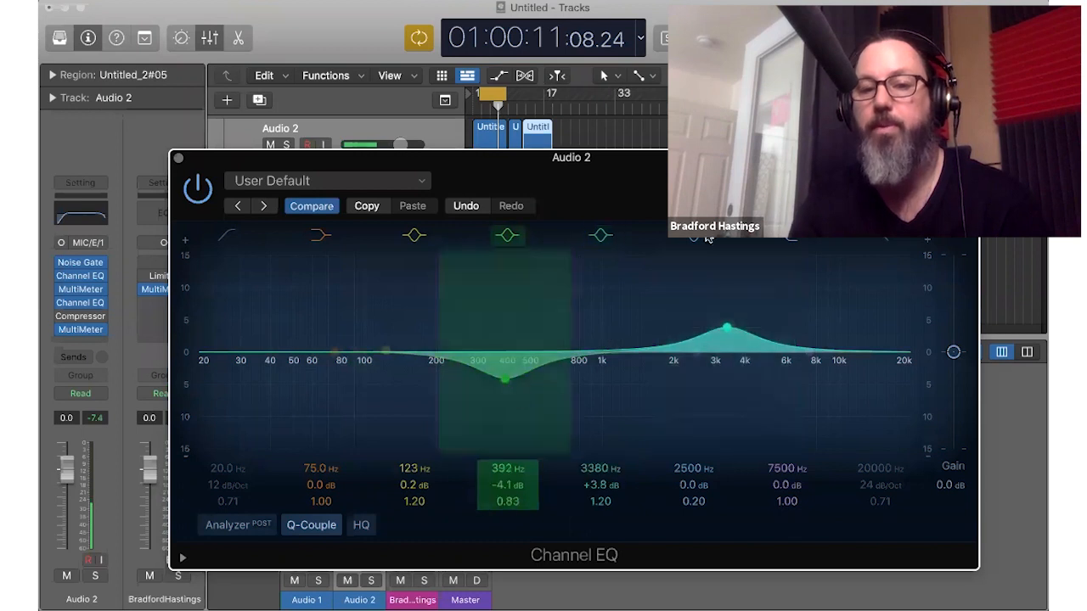
# Step: Audition the 392 Hz cut and the 3380 Hz boost separately during playback, finishing with the cut on and the boost off
pyautogui.click(602, 236)
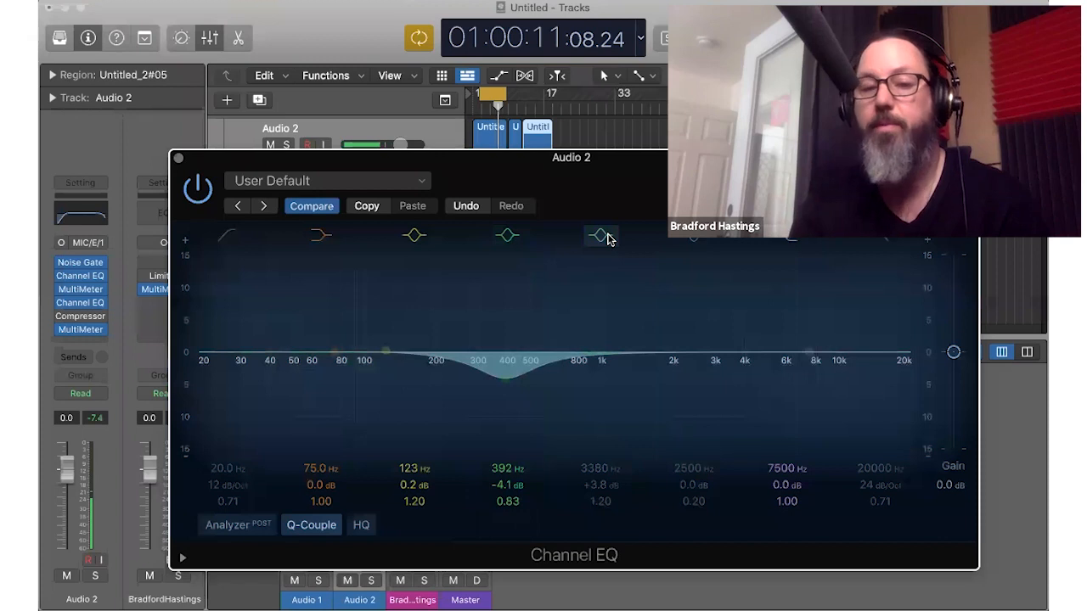
pyautogui.press('space')
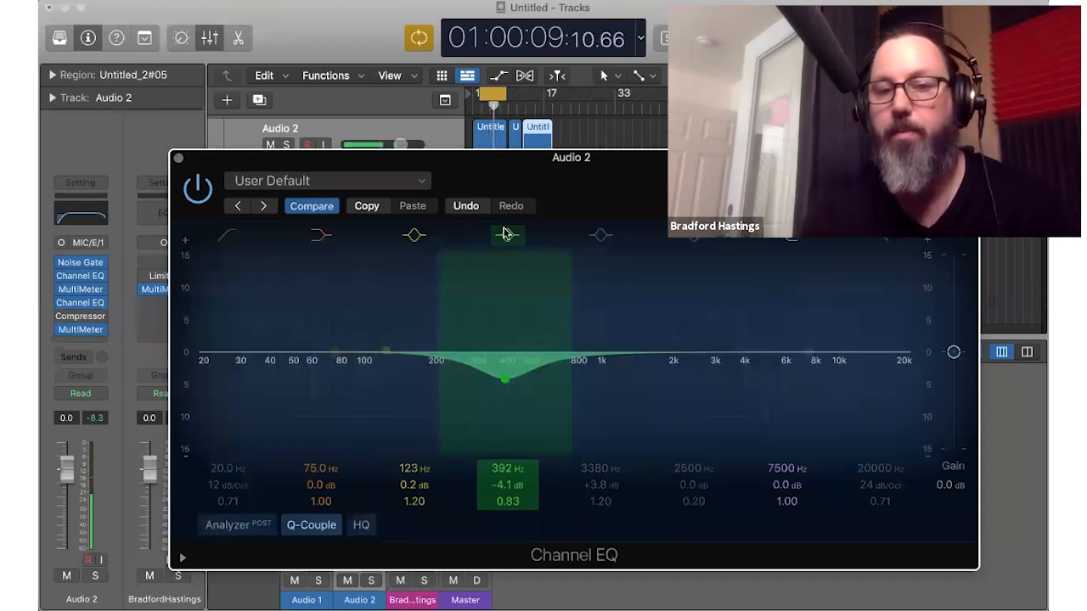
pyautogui.click(691, 239)
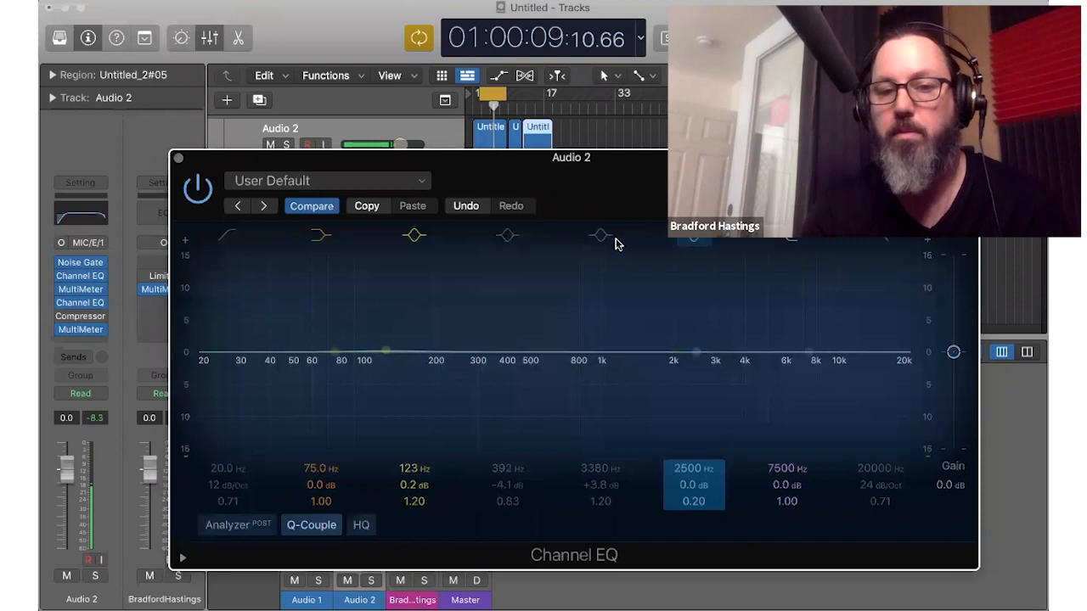
pyautogui.click(602, 242)
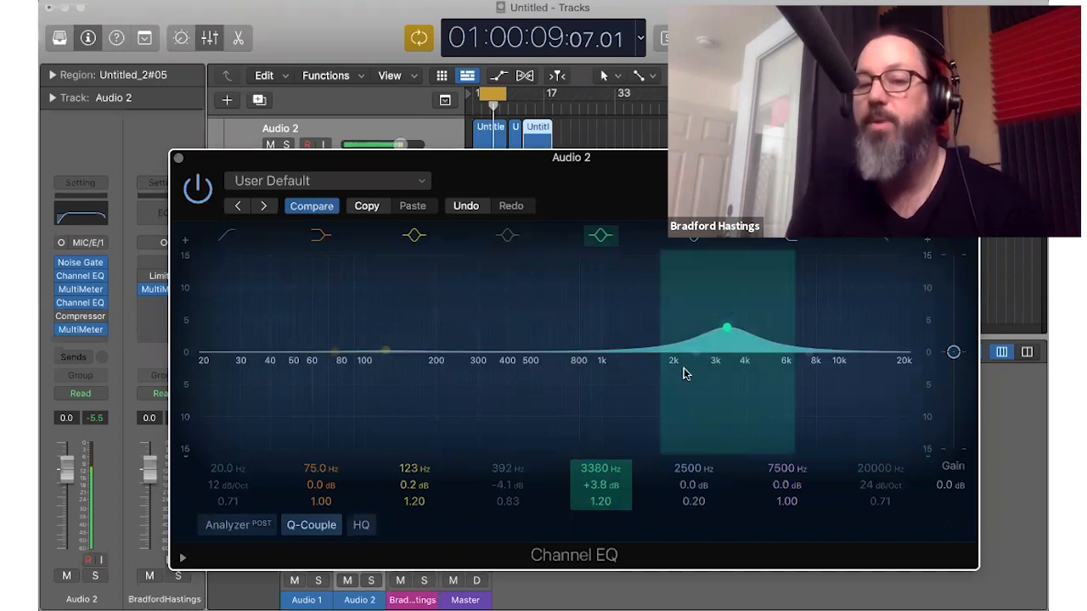
pyautogui.click(502, 299)
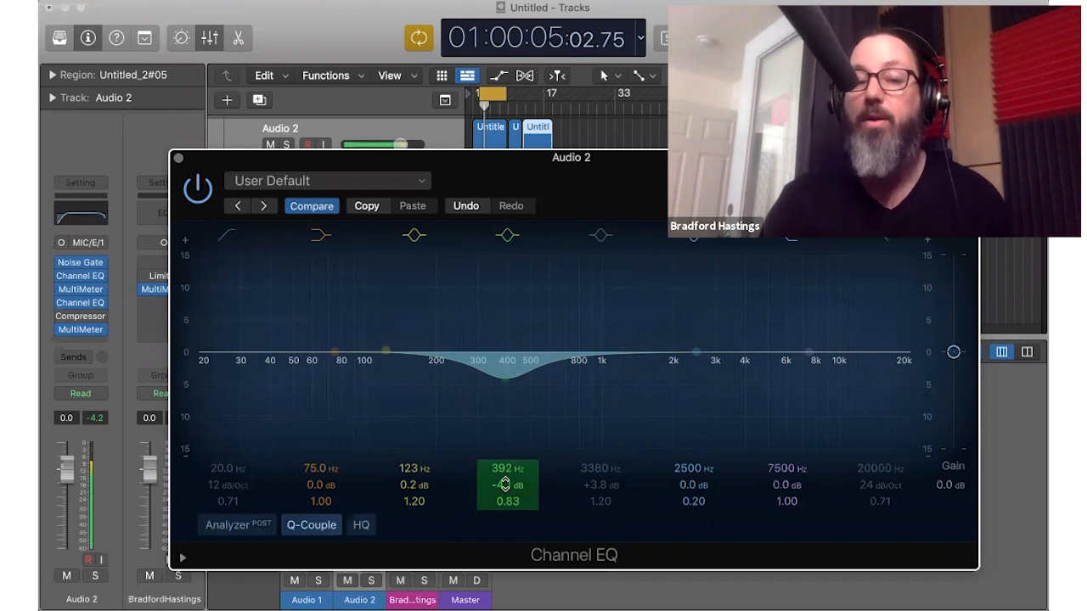
# Step: Turn the 392 Hz cut into a narrow boost of +9.0 dB with a Q of 22.0
pyautogui.moveTo(508, 485); pyautogui.dragTo(508, 441)
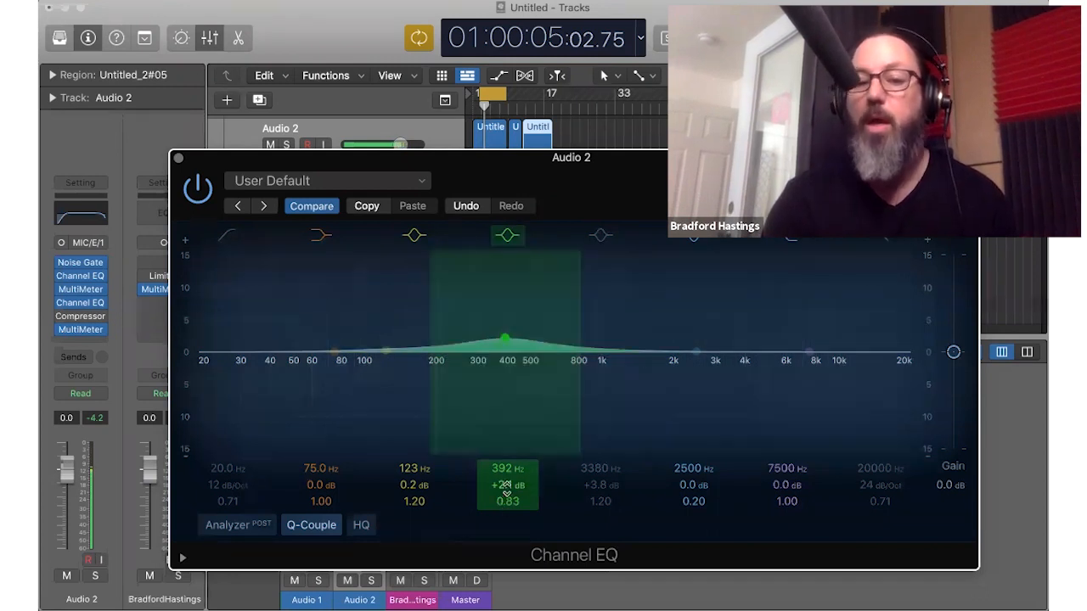
pyautogui.moveTo(508, 485)
pyautogui.mouseDown()
pyautogui.moveTo(507, 457)
pyautogui.moveTo(506, 515)
pyautogui.moveTo(508, 469)
pyautogui.mouseUp()
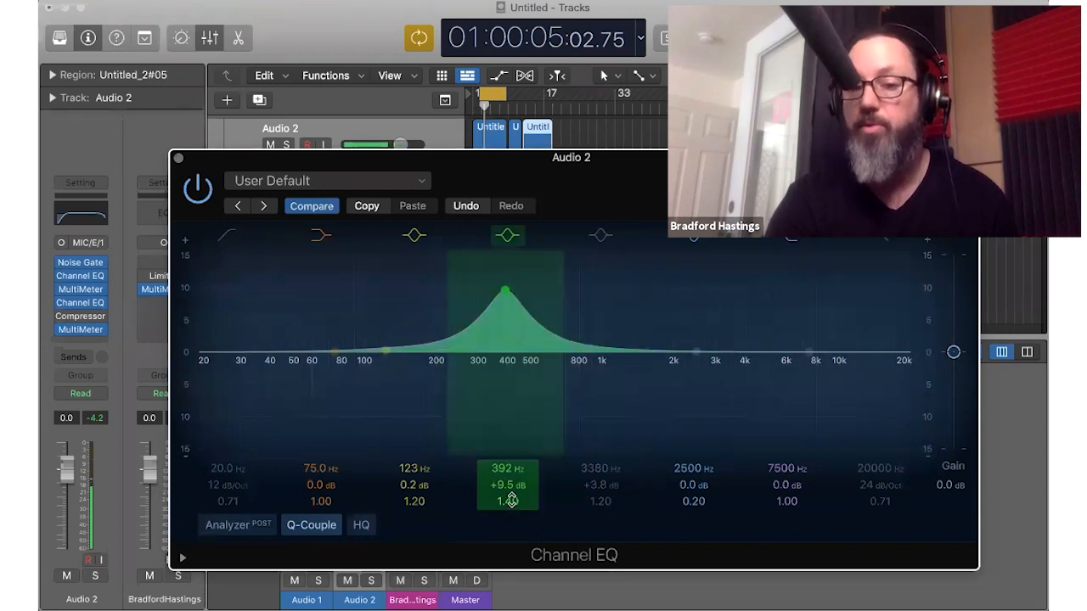
pyautogui.moveTo(512, 508); pyautogui.dragTo(511, 416)
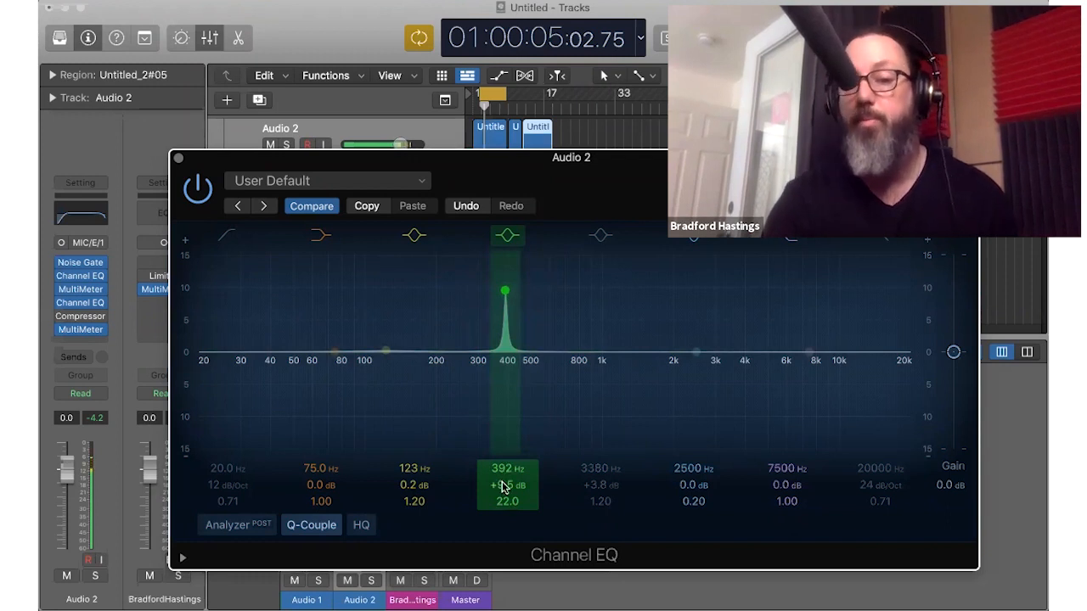
pyautogui.moveTo(502, 482); pyautogui.dragTo(504, 485)
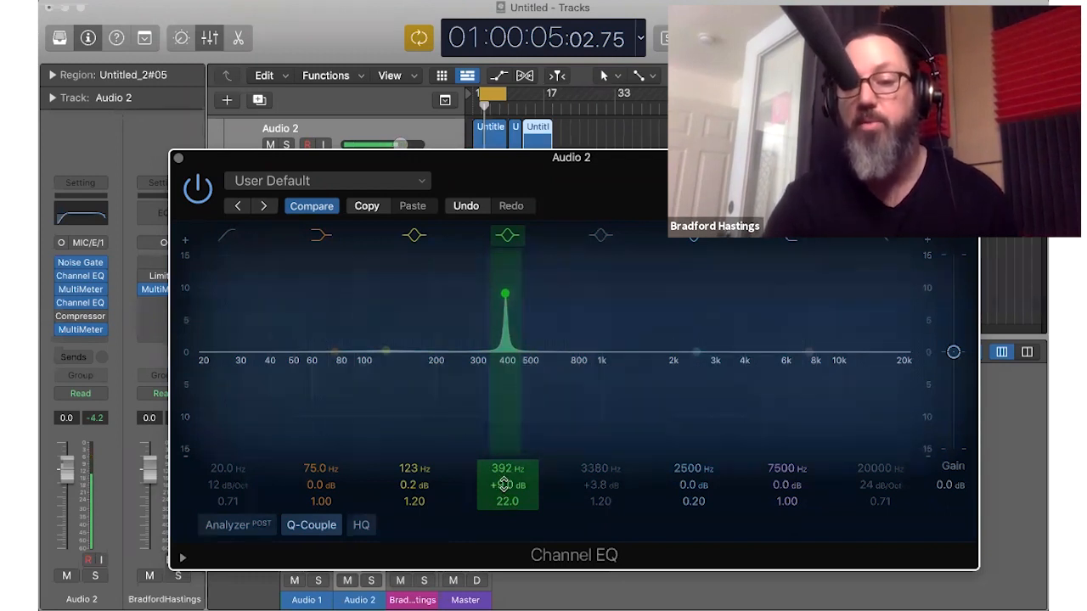
# Step: Play back the narrow 392 Hz boost and widen the band to a Q of 0.11
pyautogui.press(',')
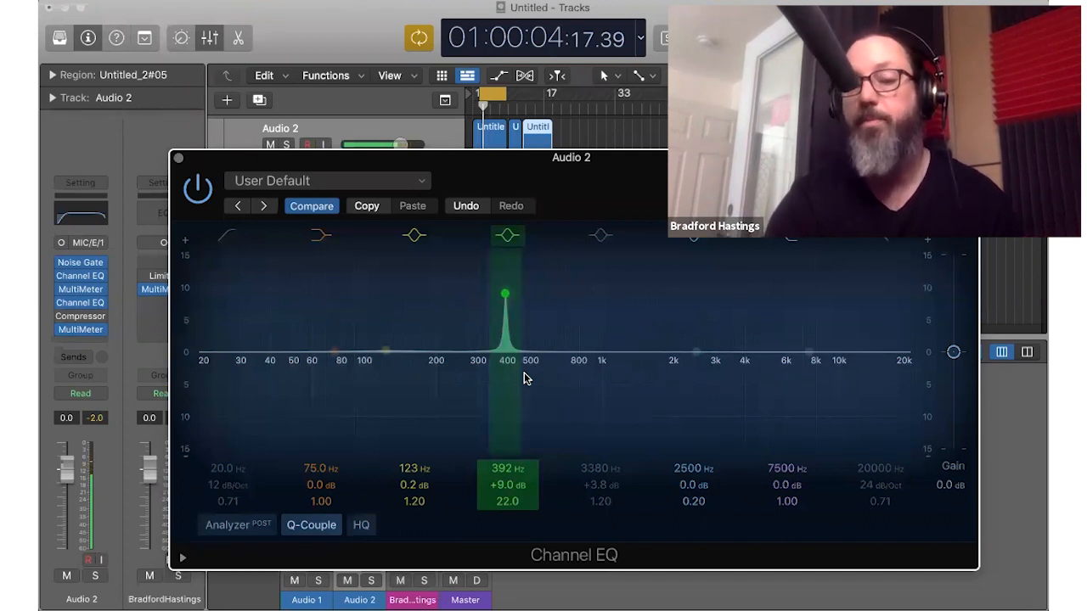
pyautogui.press('space')
pyautogui.moveTo(507, 502); pyautogui.dragTo(507, 609)
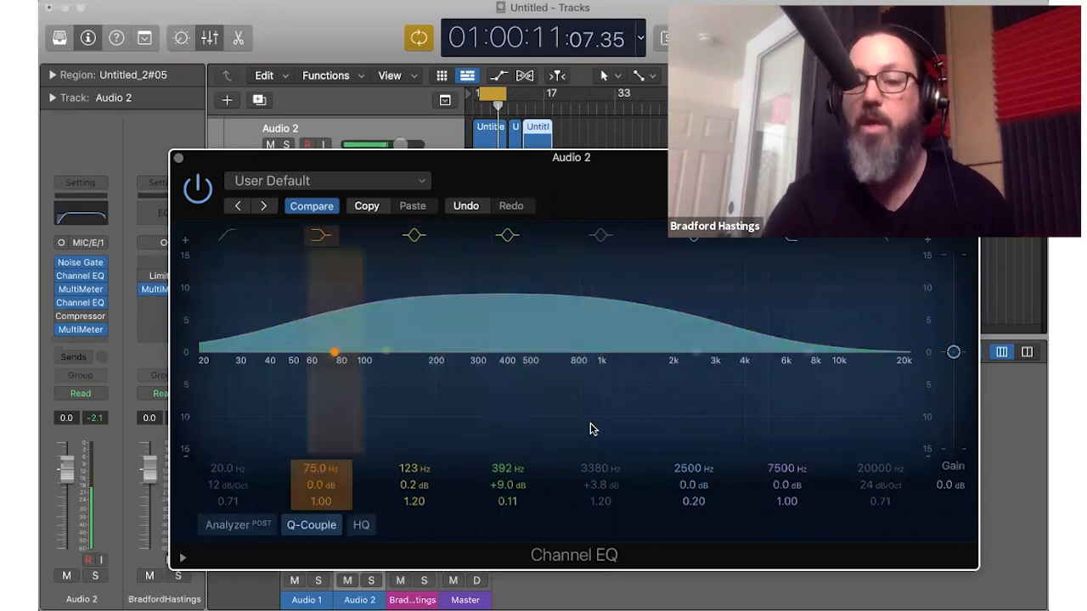
# Step: Turn the 392 Hz boost into a cut, trying -7.1 dB with a narrow Q and -3.0 dB with a Q of 0.43
pyautogui.moveTo(507, 294); pyautogui.dragTo(507, 358)
pyautogui.moveTo(512, 488)
pyautogui.mouseDown()
pyautogui.moveTo(513, 539)
pyautogui.moveTo(510, 468)
pyautogui.mouseUp()
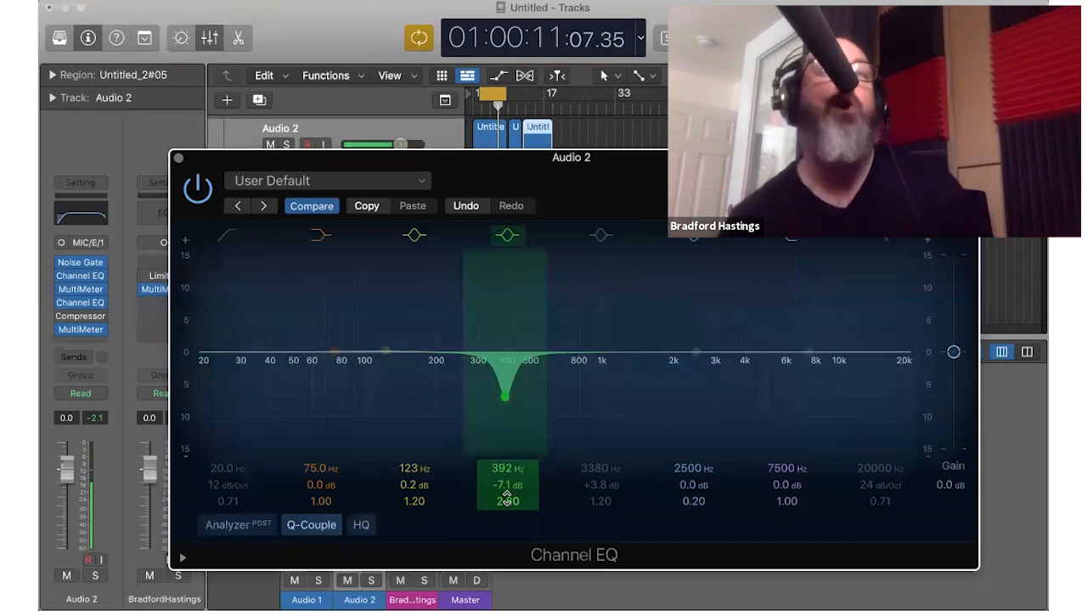
pyautogui.moveTo(507, 499); pyautogui.dragTo(507, 463)
pyautogui.moveTo(507, 502); pyautogui.dragTo(507, 521)
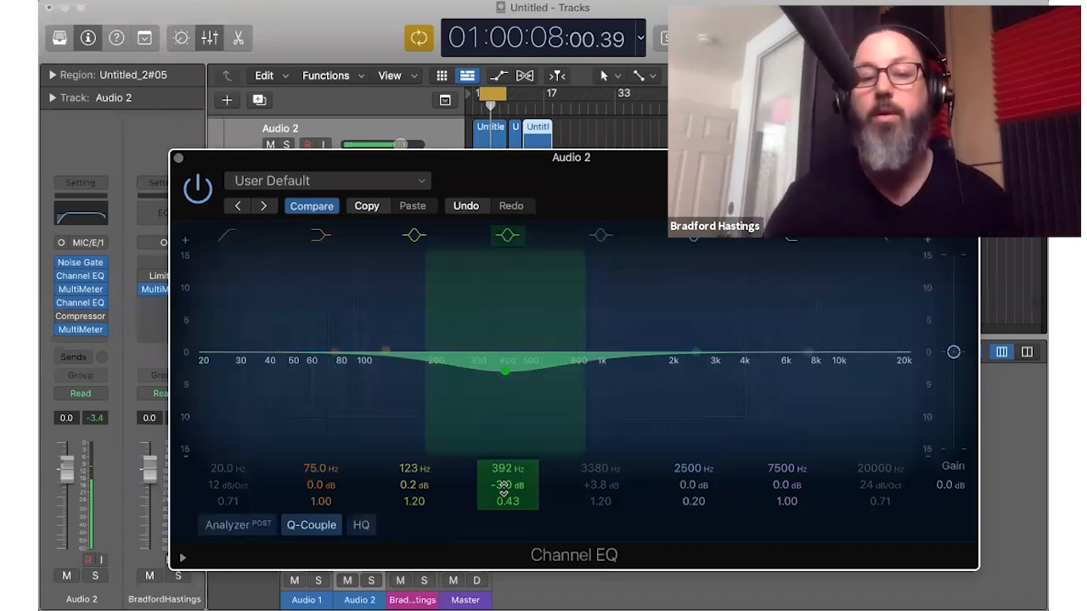
# Step: Audition the 392 Hz band at a Q of 100 with +20.7 dB and -22.2 dB, and bring it back to 0.2 dB at Q 4.80
pyautogui.press('space')
pyautogui.moveTo(507, 485); pyautogui.dragTo(507, 447)
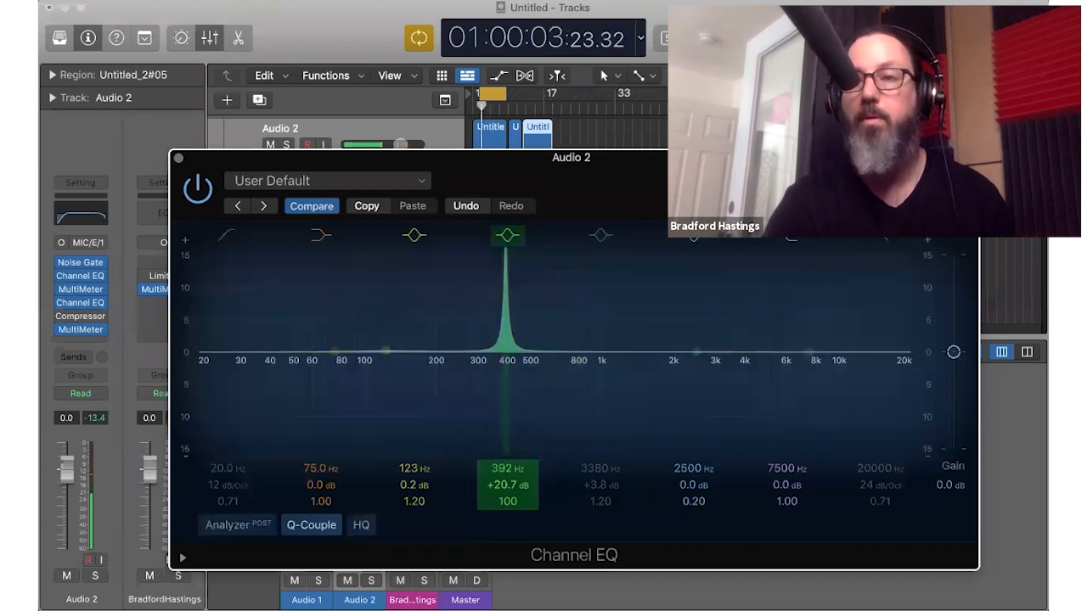
pyautogui.moveTo(507, 485); pyautogui.dragTo(507, 556)
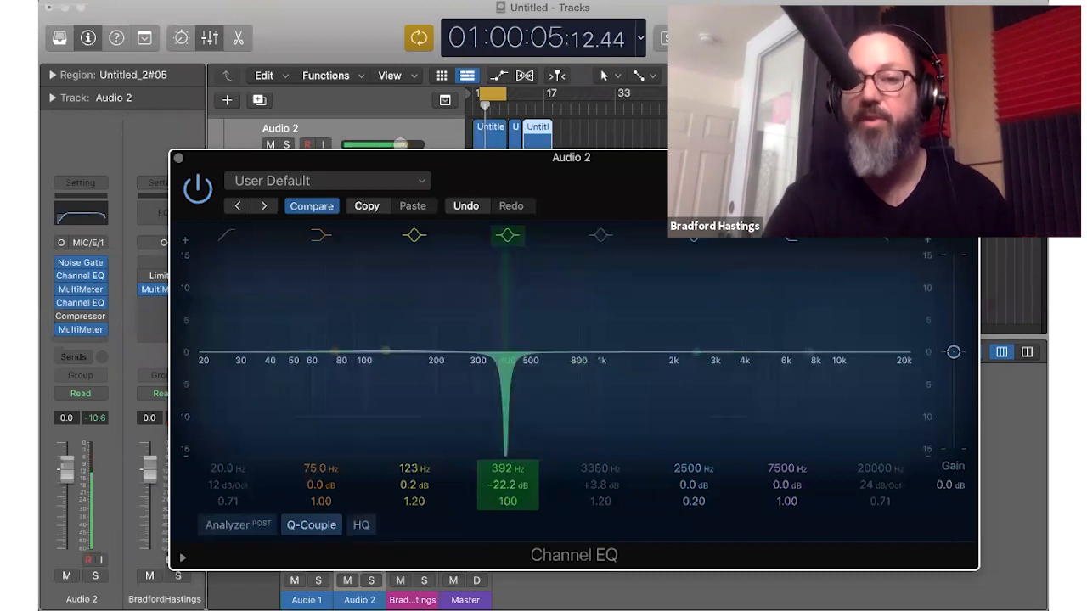
pyautogui.moveTo(507, 485); pyautogui.dragTo(507, 440)
pyautogui.moveTo(505, 485); pyautogui.dragTo(507, 520)
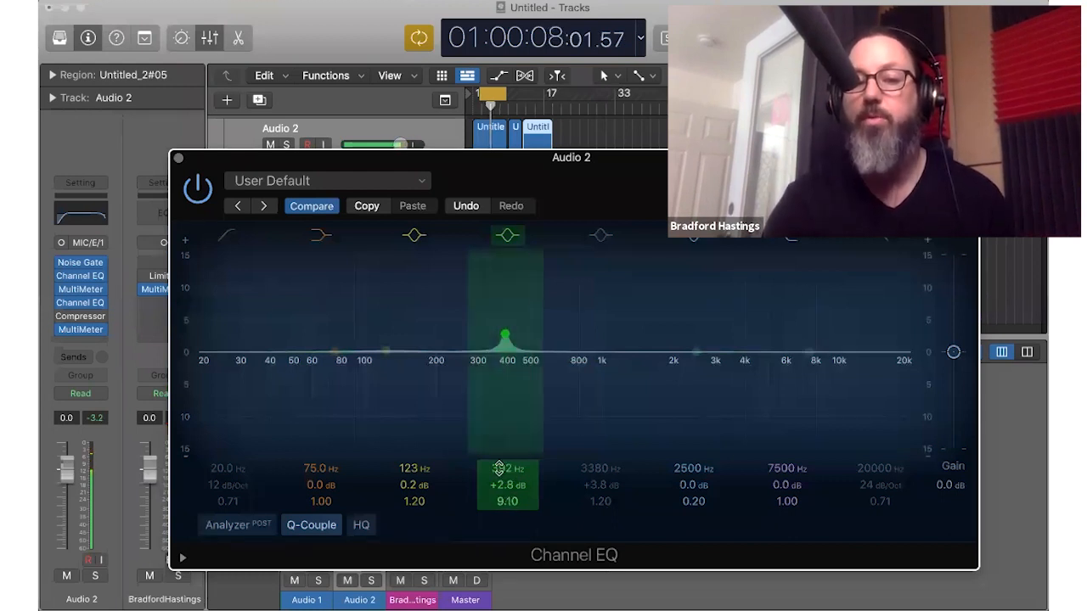
pyautogui.moveTo(505, 501); pyautogui.dragTo(507, 506)
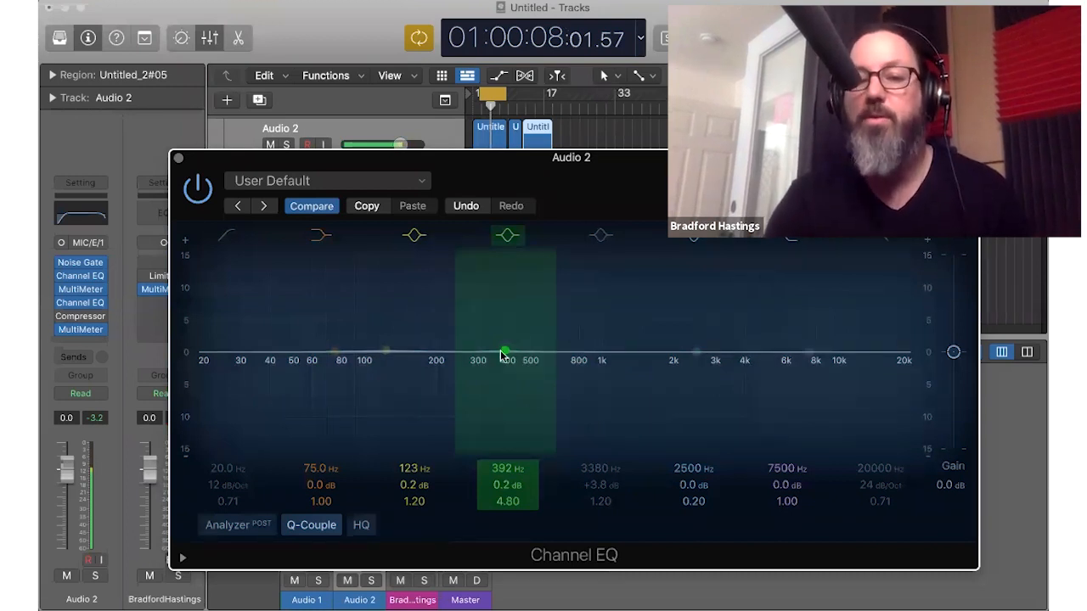
# Step: Compare a +4.0 dB boost with a -2.8 dB cut at 380 Hz, and settle the band on -3.3 dB at 376 Hz, Q 0.83
pyautogui.moveTo(504, 355); pyautogui.dragTo(500, 322)
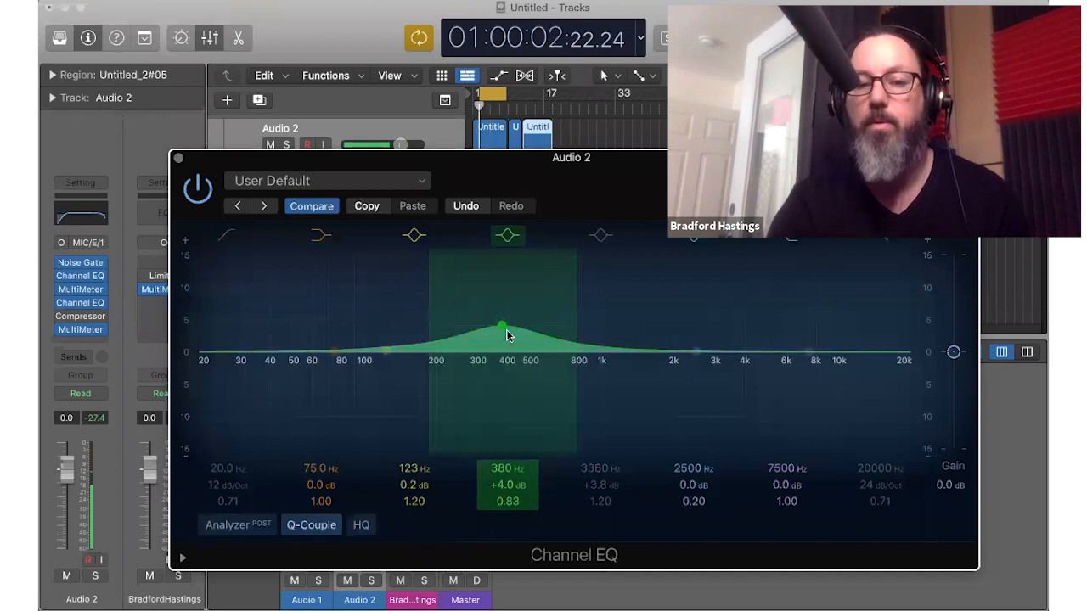
pyautogui.moveTo(503, 391); pyautogui.dragTo(507, 390)
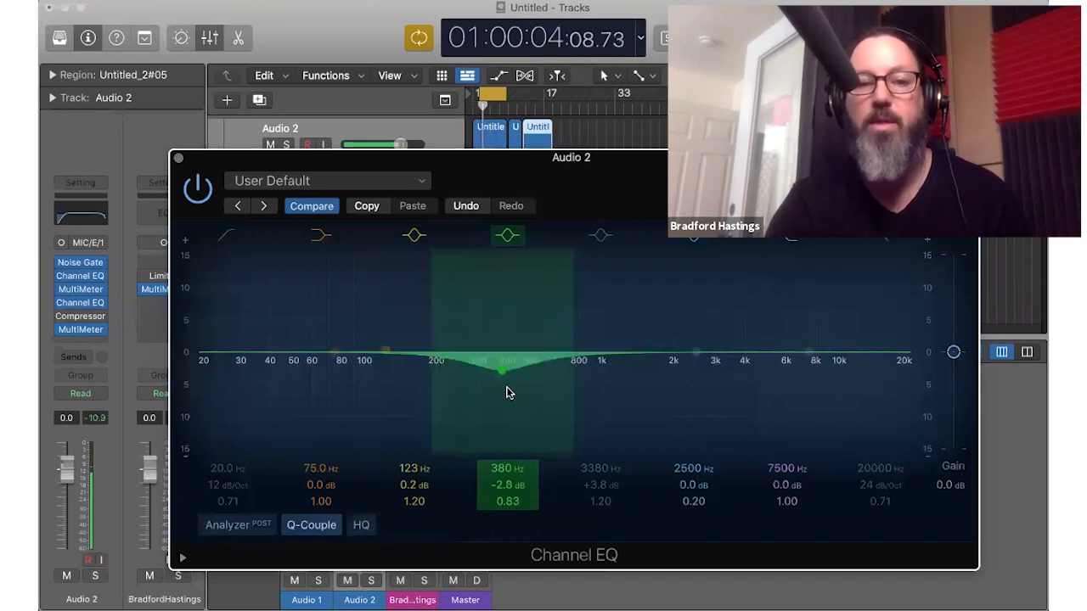
pyautogui.click(81, 316)
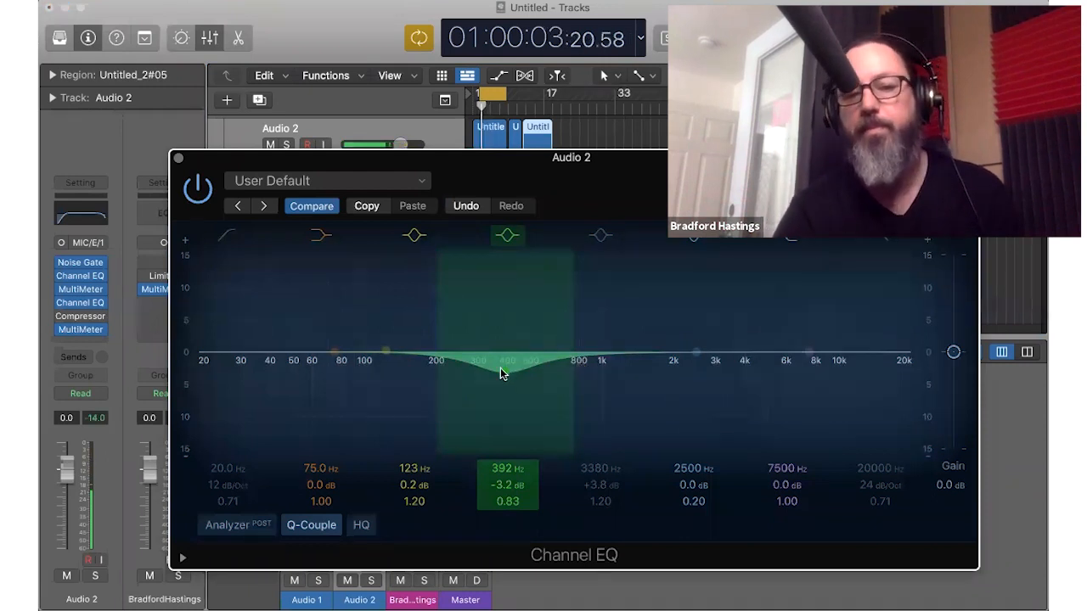
pyautogui.moveTo(501, 368); pyautogui.dragTo(496, 369)
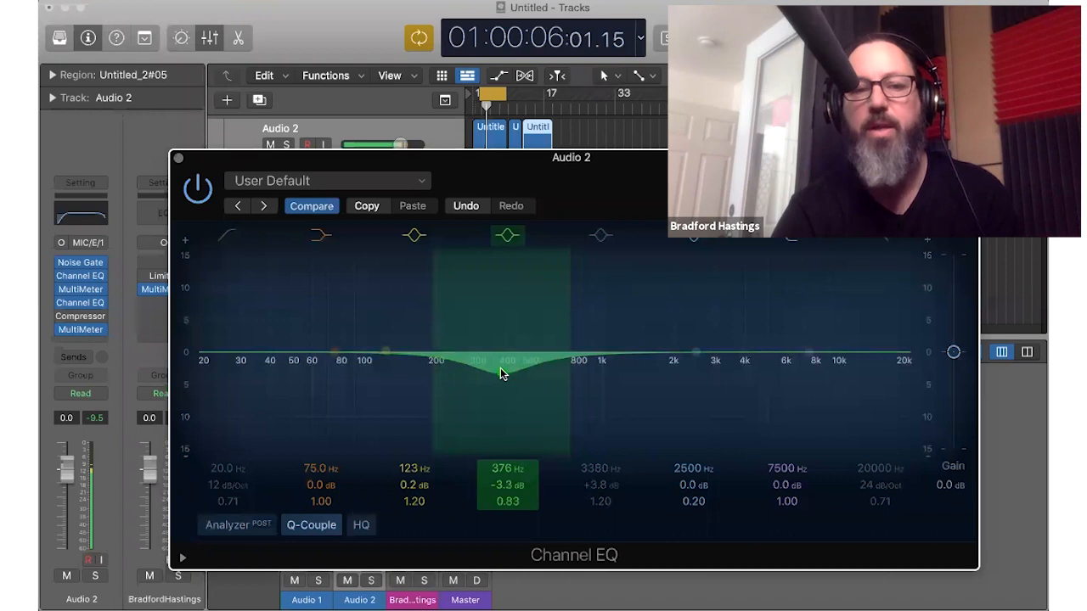
# Step: Compare the voice with the Channel EQ bypassed and active, and shift the low-mid cut to 396 Hz, -3.4 dB
pyautogui.click(200, 191)
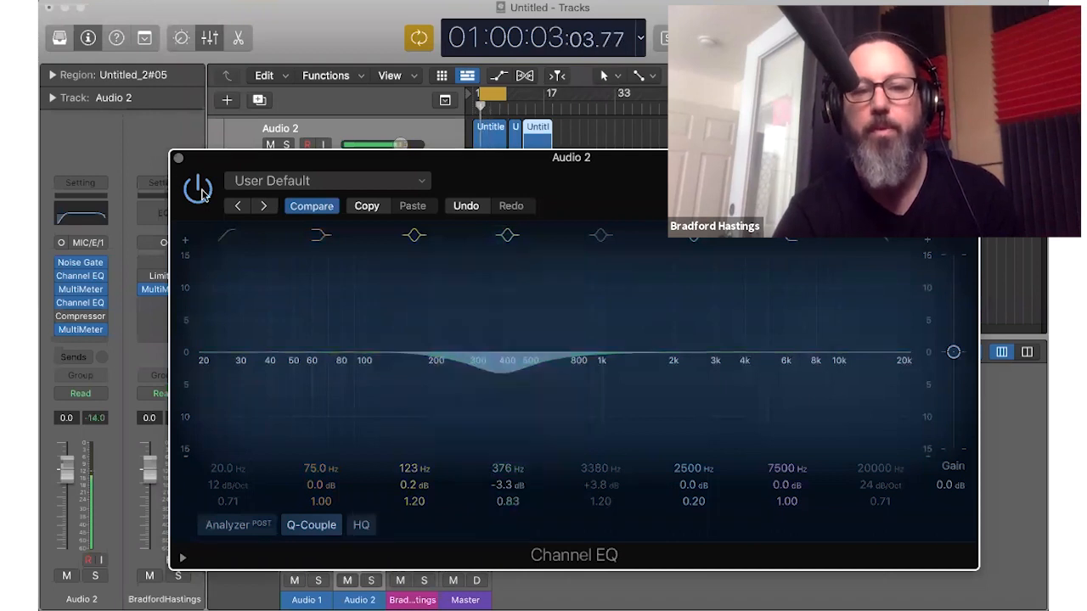
pyautogui.click(200, 191)
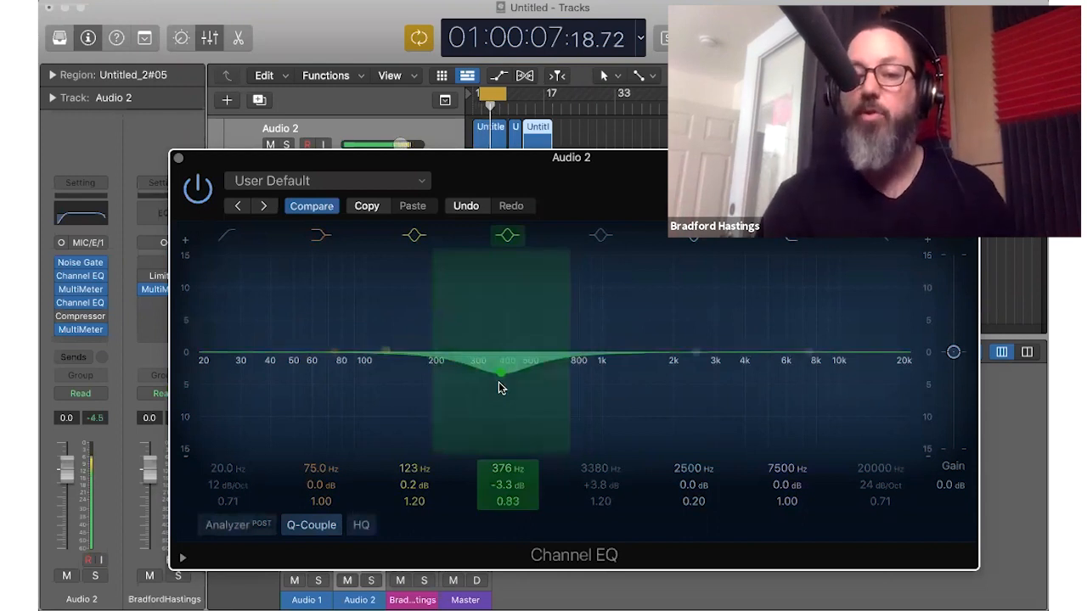
pyautogui.moveTo(500, 372); pyautogui.dragTo(505, 372)
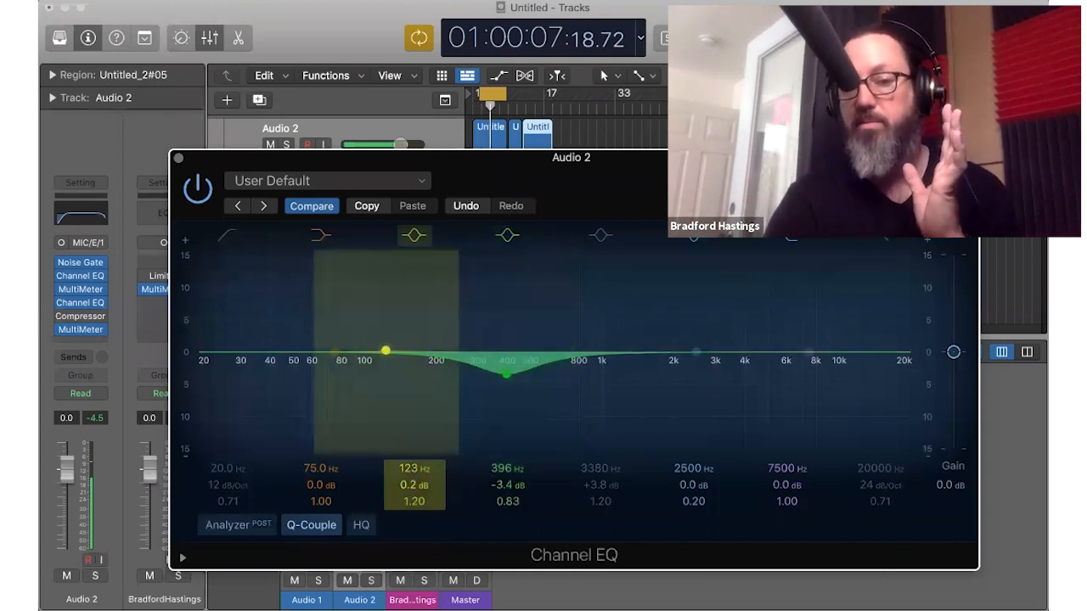
# Step: Audition the 123 Hz band at +7.7 dB during playback and bring its boost down to +2.2 dB
pyautogui.moveTo(386, 351); pyautogui.dragTo(386, 338)
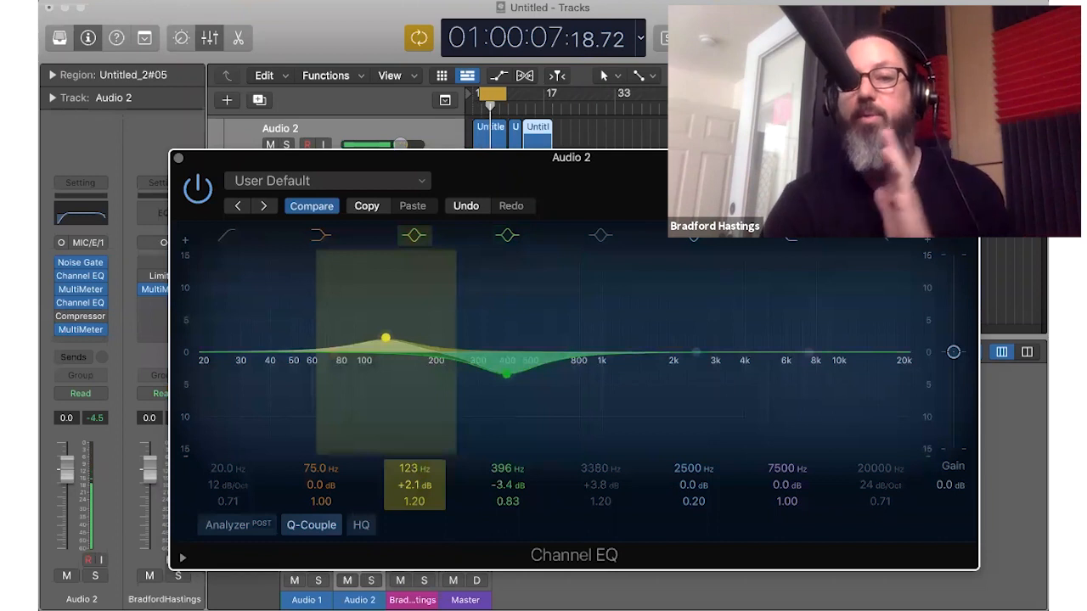
pyautogui.moveTo(412, 485); pyautogui.dragTo(412, 462)
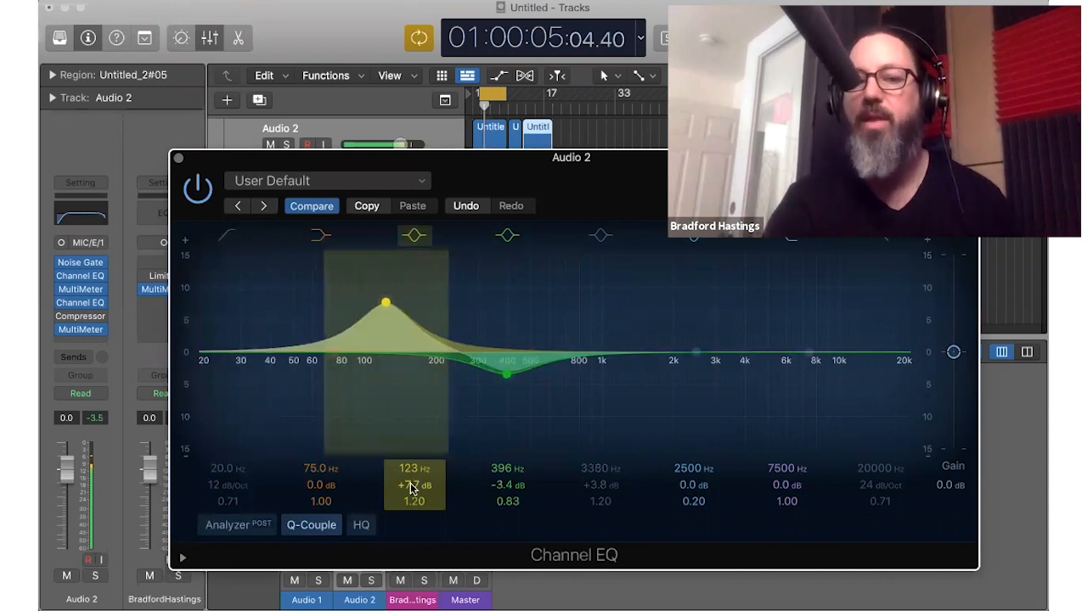
pyautogui.moveTo(412, 489)
pyautogui.mouseDown()
pyautogui.moveTo(412, 506)
pyautogui.moveTo(420, 501)
pyautogui.mouseUp()
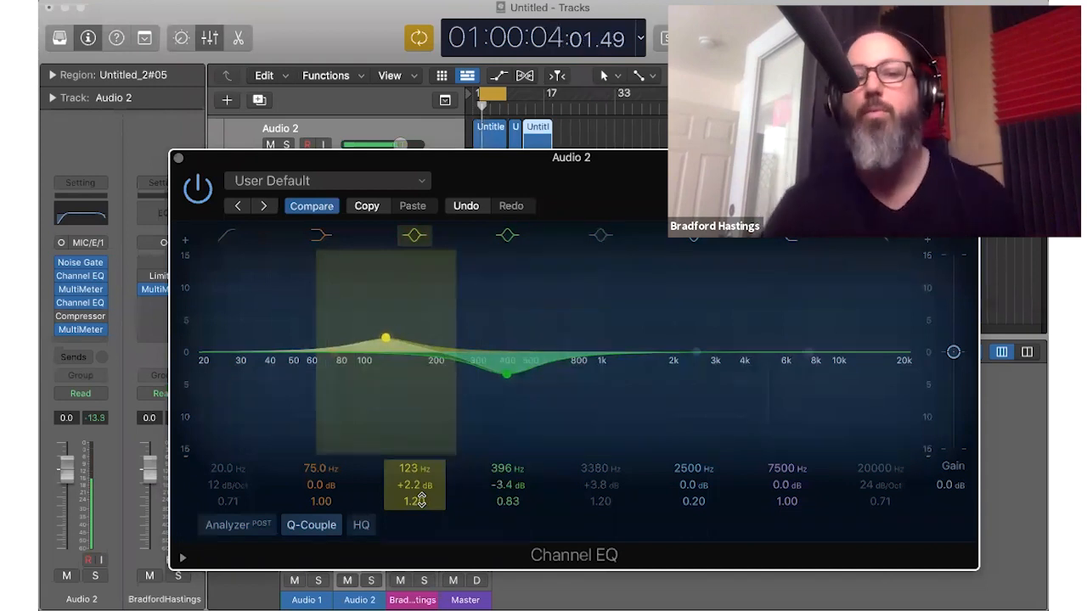
pyautogui.click(504, 363)
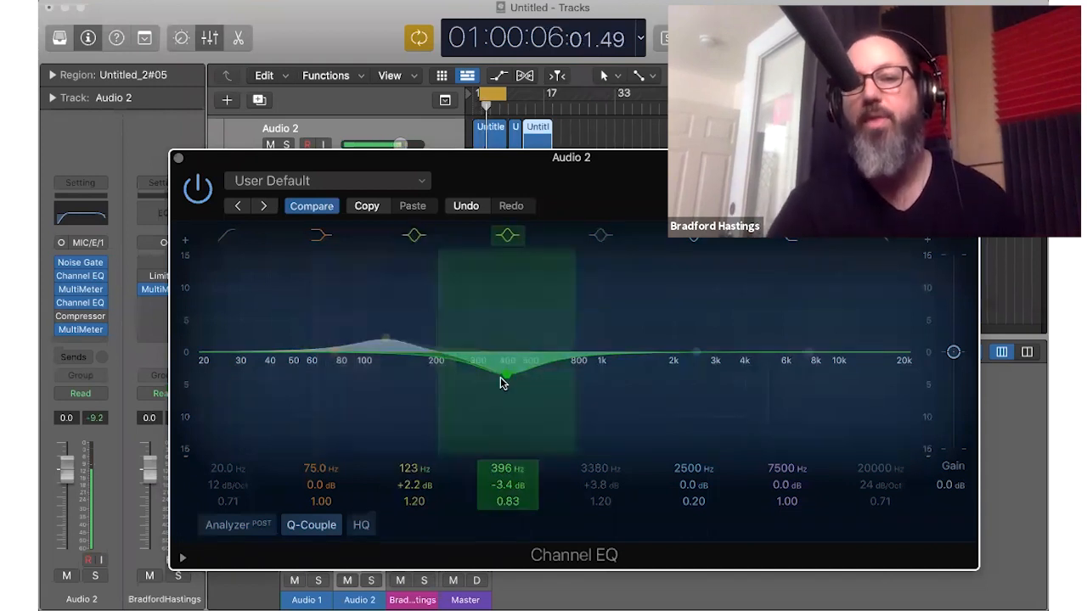
pyautogui.click(377, 344)
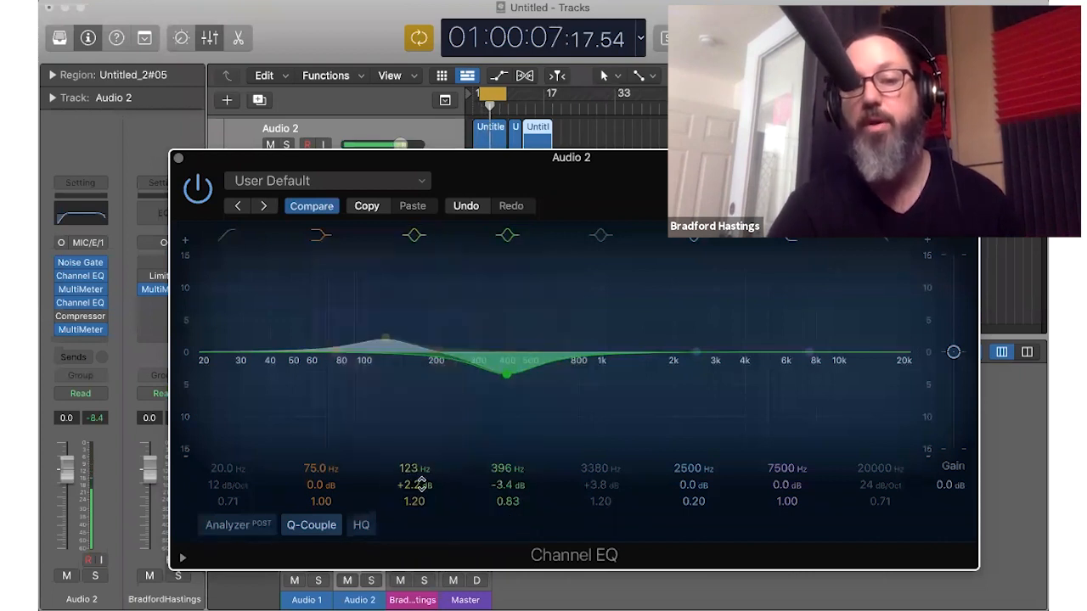
# Step: Narrow the 396 Hz cut to a Q of 1.80 and set the low boost to +1.7 dB at 129 Hz
pyautogui.moveTo(421, 485); pyautogui.dragTo(509, 501)
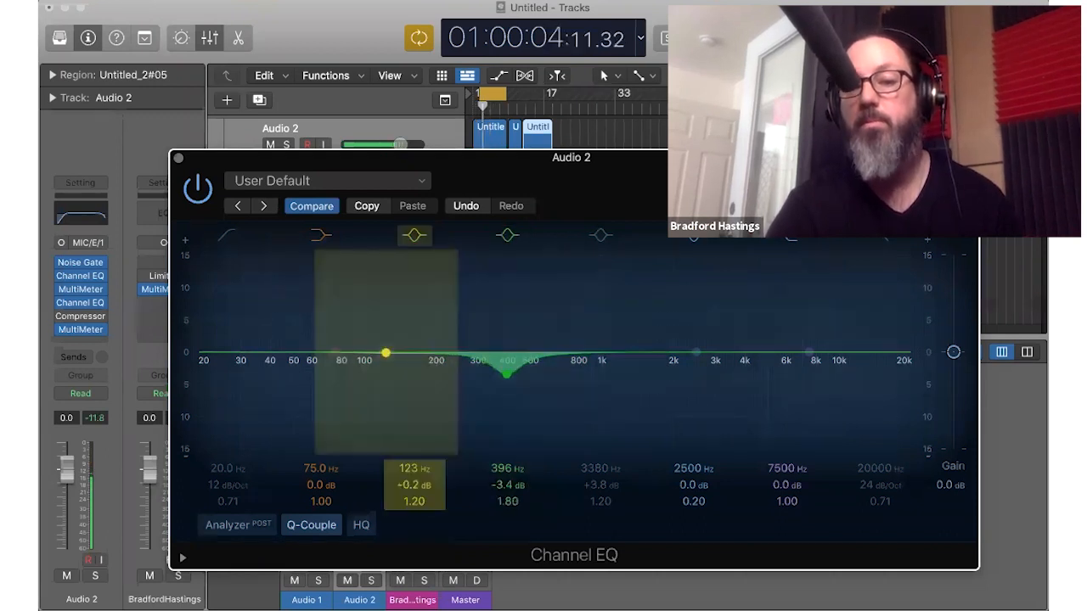
pyautogui.moveTo(413, 485); pyautogui.dragTo(414, 468)
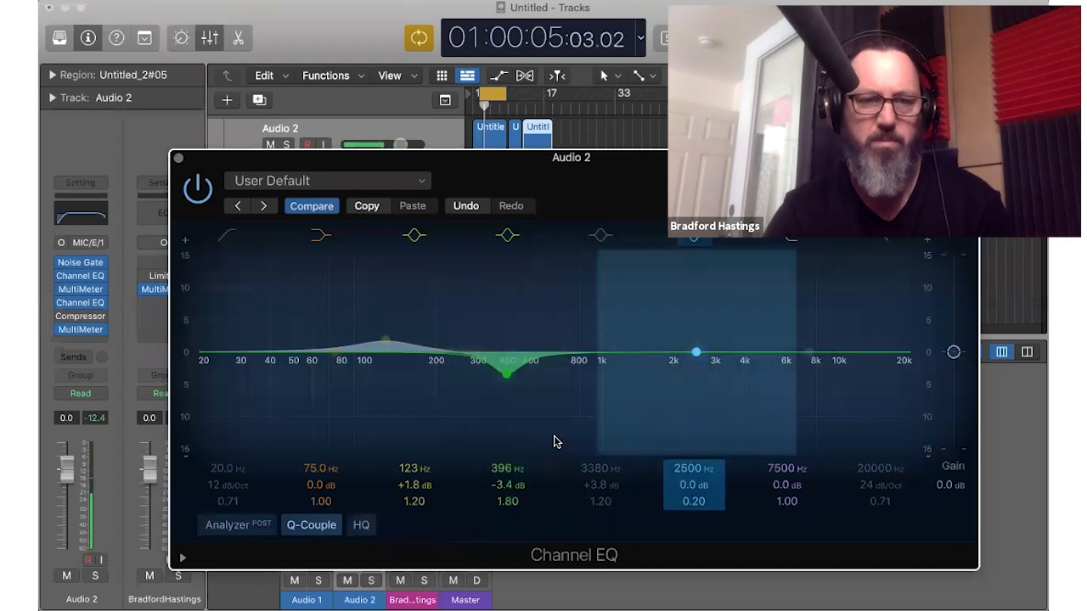
pyautogui.moveTo(391, 342); pyautogui.dragTo(393, 343)
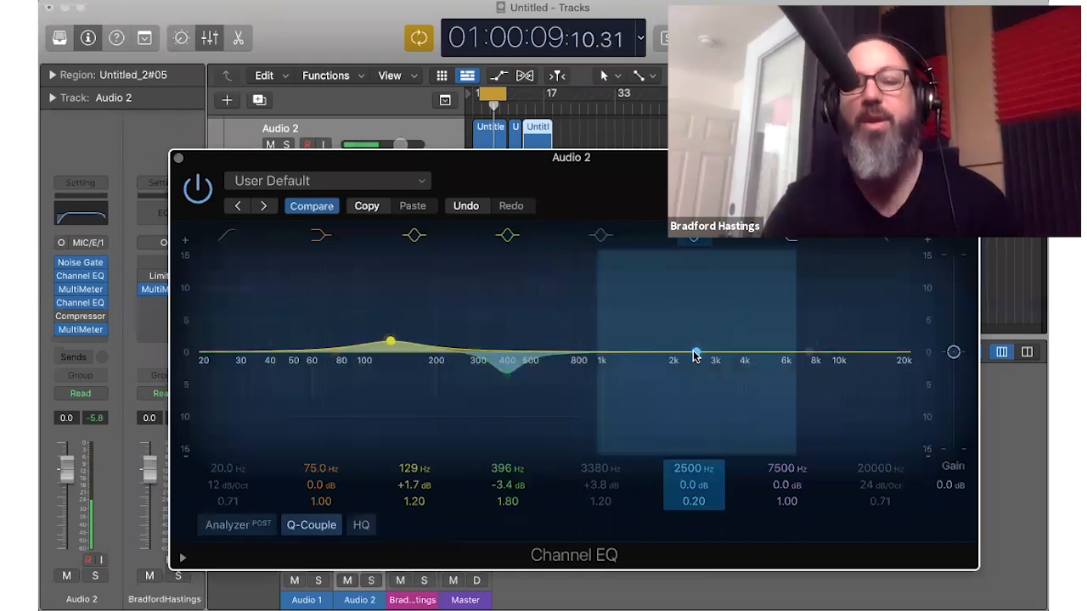
# Step: Try the 2500 Hz band at +9.2 dB near 4260 Hz, and settle it on 2380 Hz, +1.4 dB and Q 0.67
pyautogui.moveTo(695, 355); pyautogui.dragTo(751, 293)
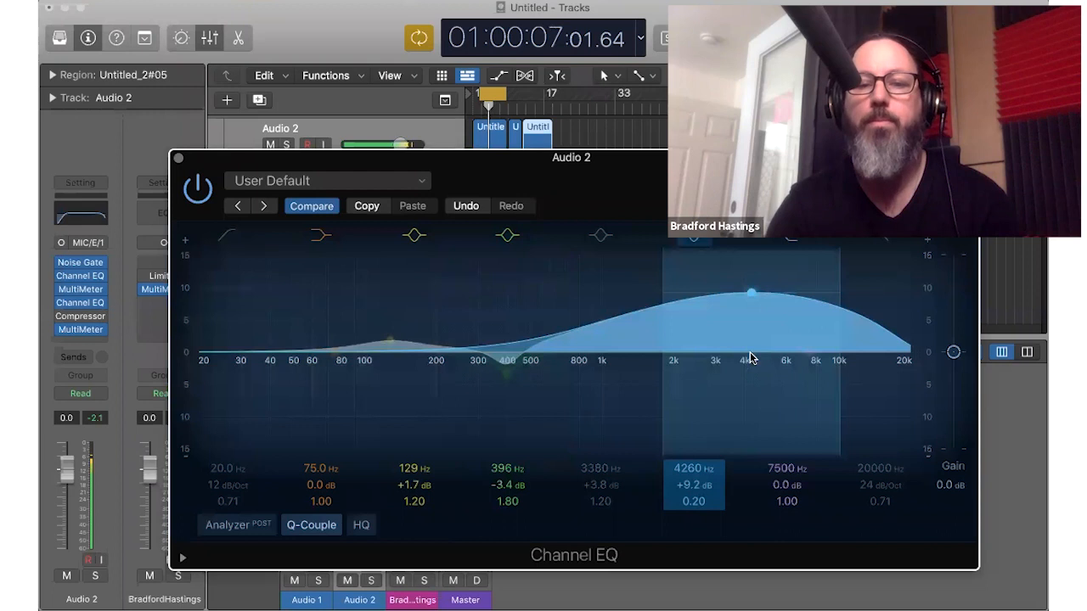
pyautogui.moveTo(752, 348); pyautogui.dragTo(750, 352)
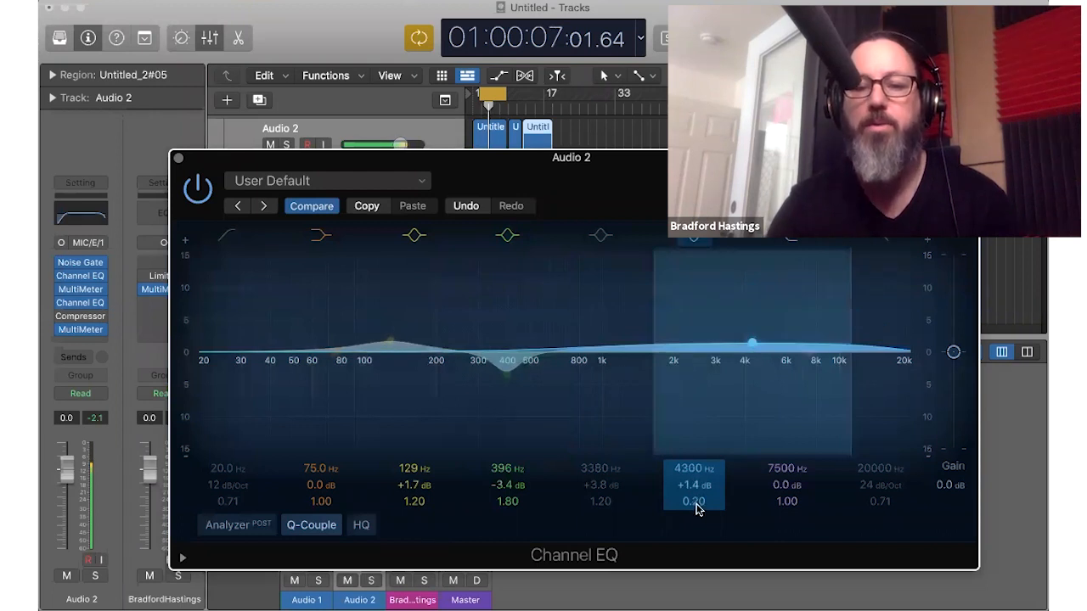
pyautogui.moveTo(695, 508); pyautogui.dragTo(696, 502)
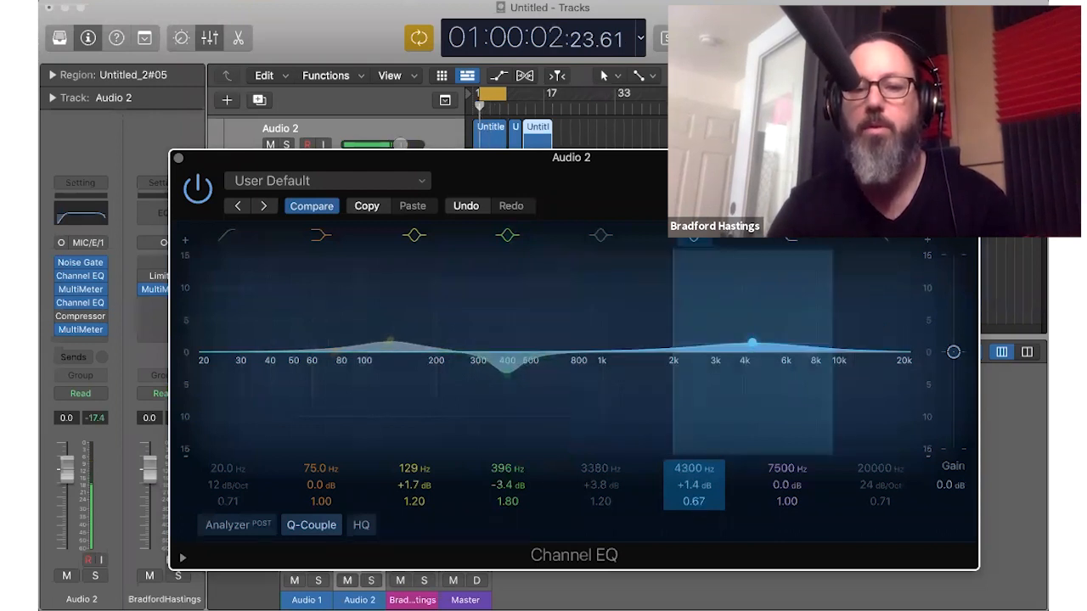
pyautogui.moveTo(694, 468); pyautogui.dragTo(693, 474)
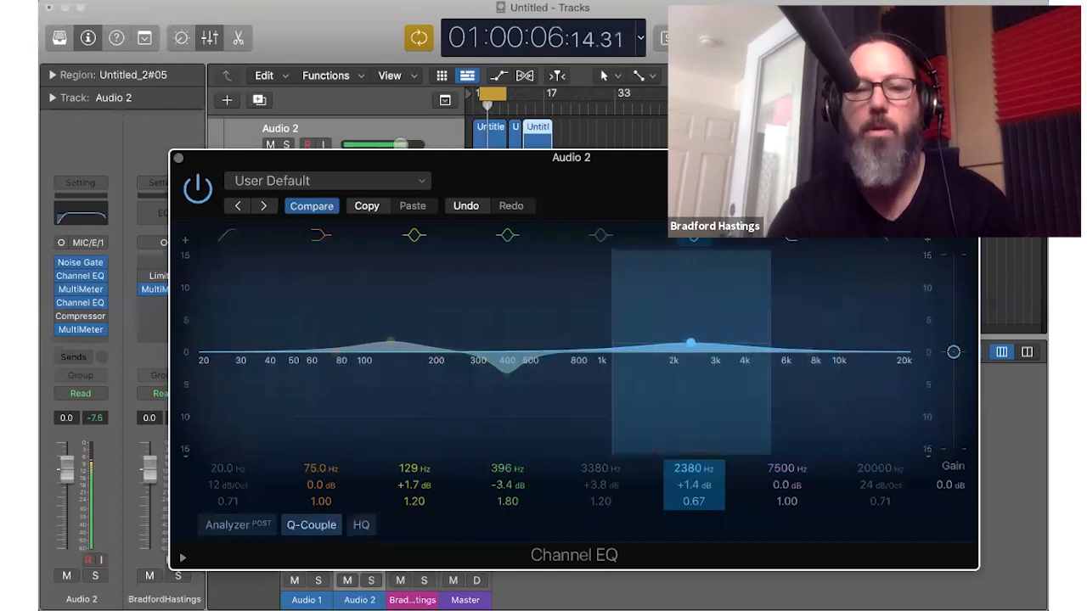
# Step: Close the Channel EQ, enable the Compressor on Audio 2 and open its settings
pyautogui.click(72, 312)
pyautogui.click(64, 316)
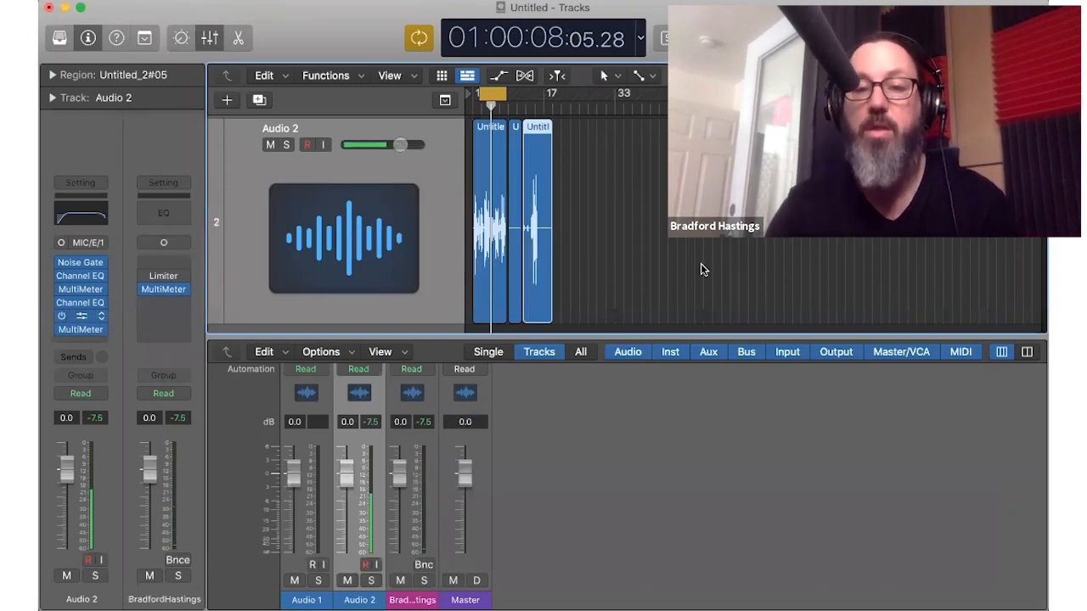
pyautogui.click(81, 316)
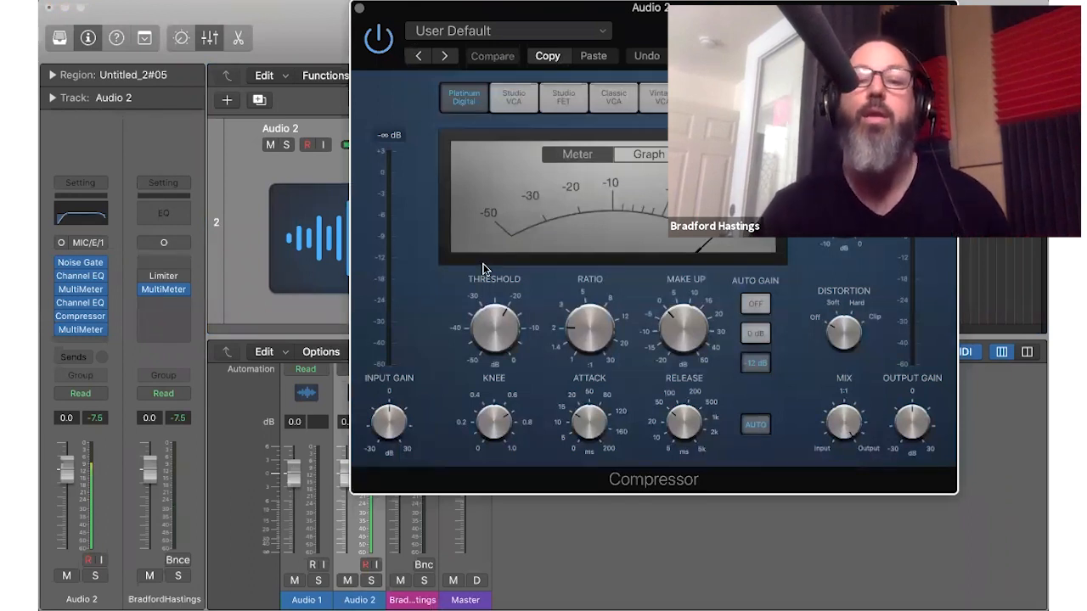
# Step: Preview the Compressor's circuit types, including Vintage VCA, and return to Platinum Digital
pyautogui.click(510, 100)
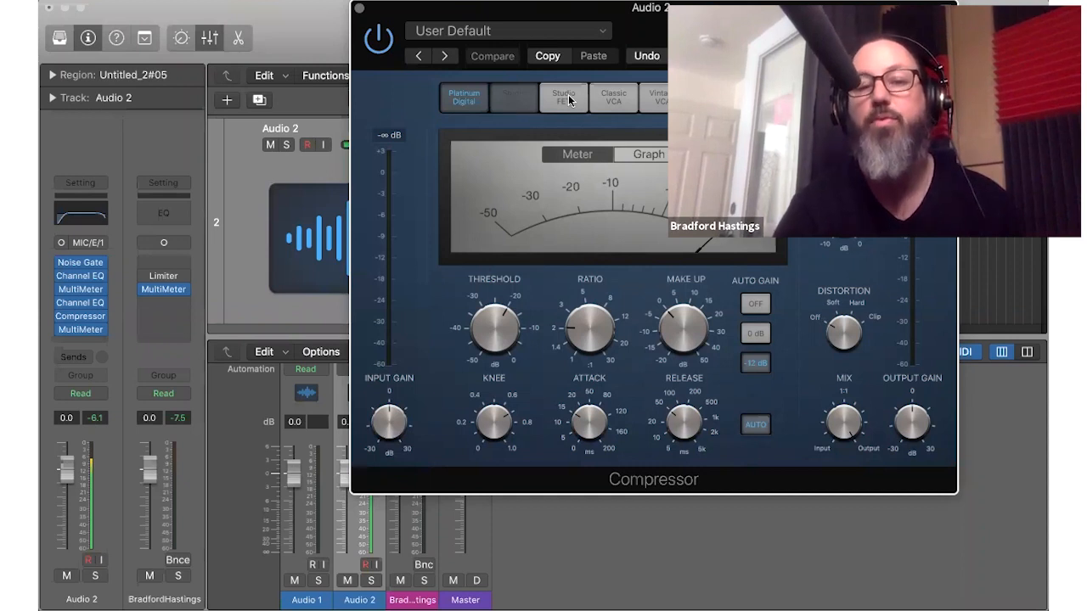
pyautogui.click(656, 97)
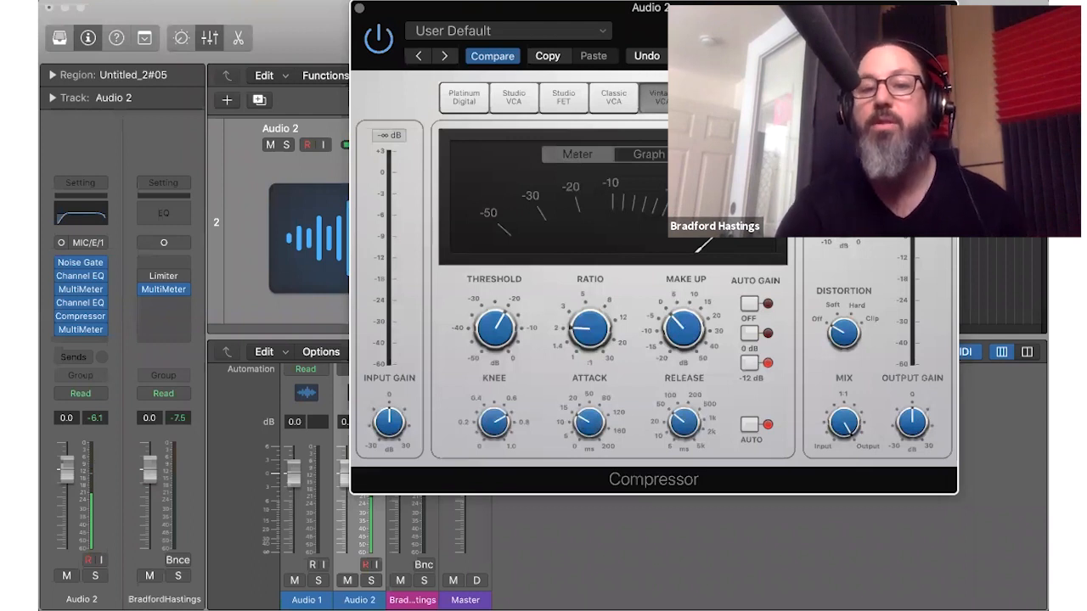
pyautogui.click(714, 98)
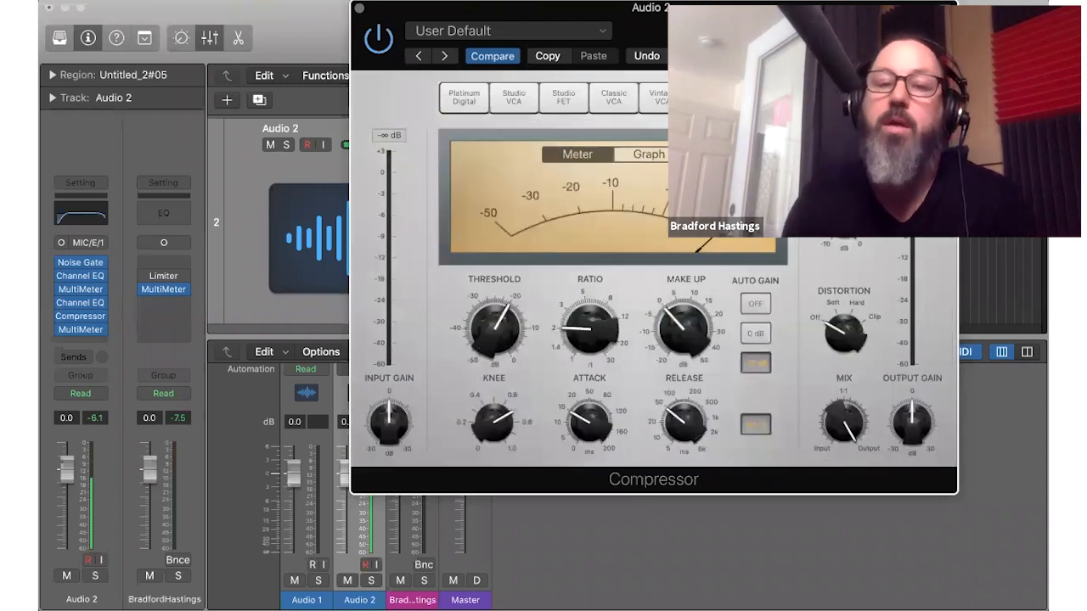
pyautogui.click(714, 97)
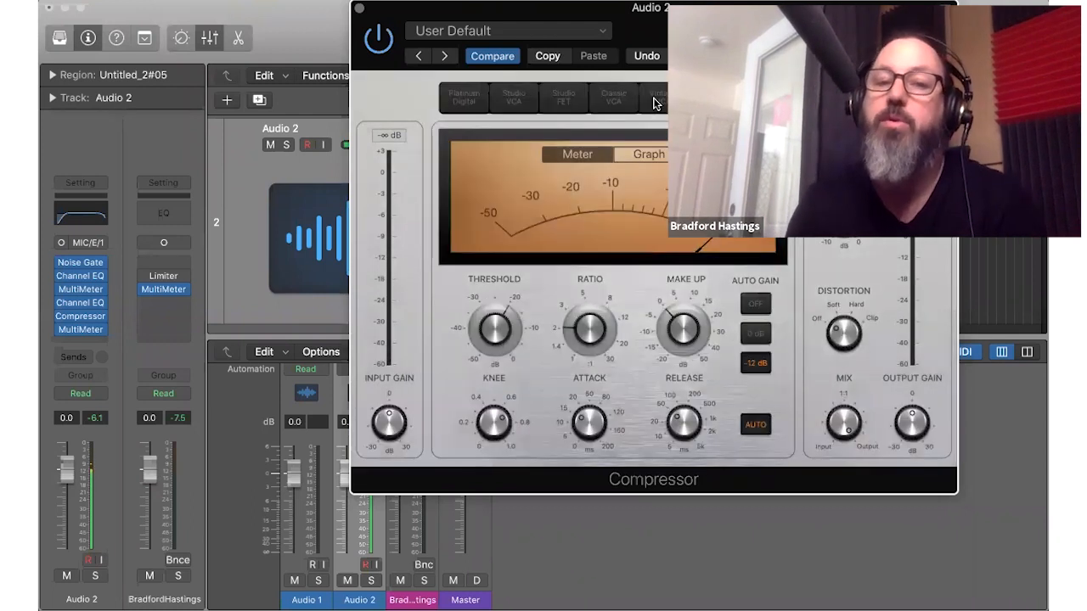
pyautogui.click(463, 100)
pyautogui.click(462, 100)
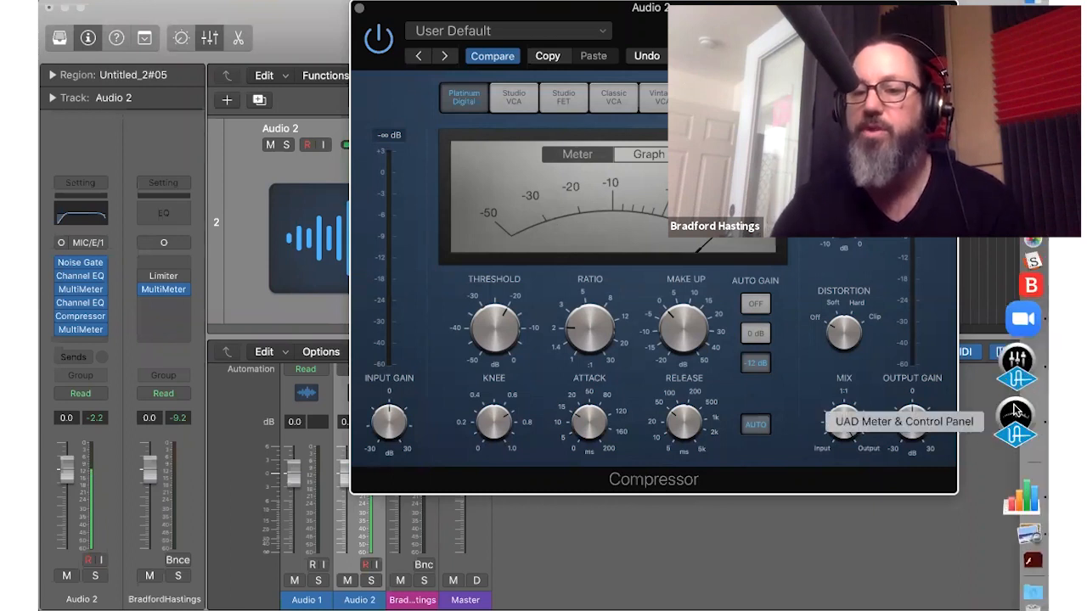
# Step: Switch to the UAD Console and load the "OC BAD!!! NO NO NO NO NO!!!" session, discarding changes to 0001 Voices Webinar
pyautogui.click(1011, 406)
pyautogui.click(1007, 557)
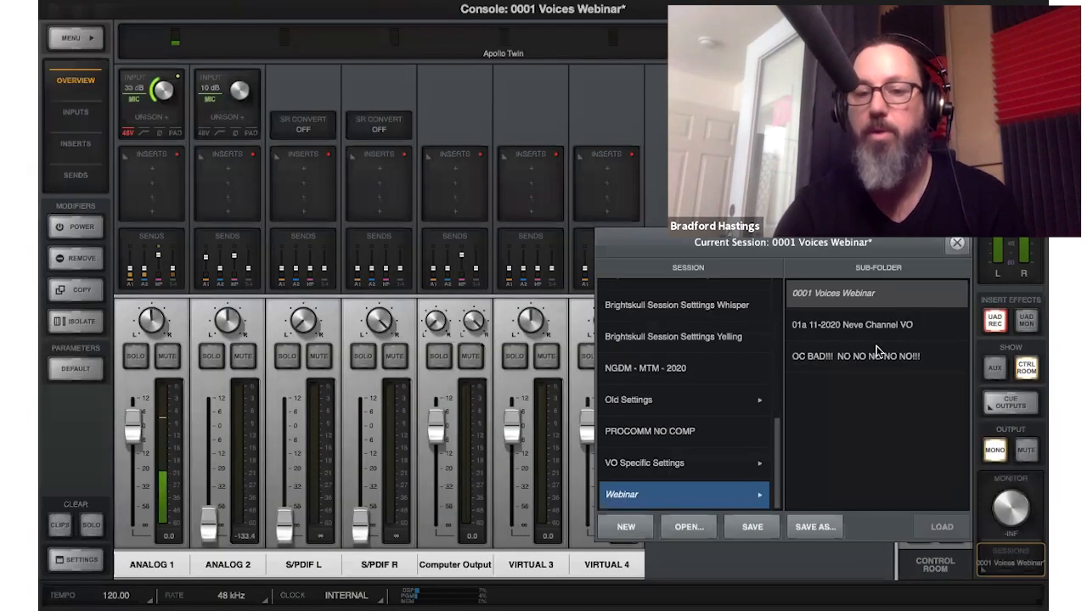
pyautogui.doubleClick(862, 351)
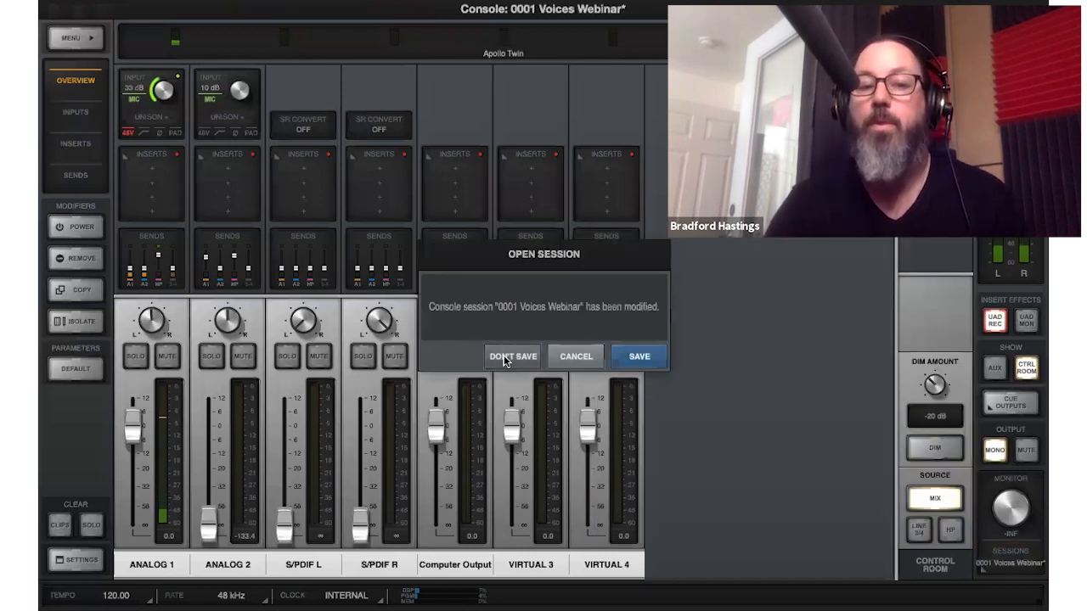
pyautogui.click(510, 356)
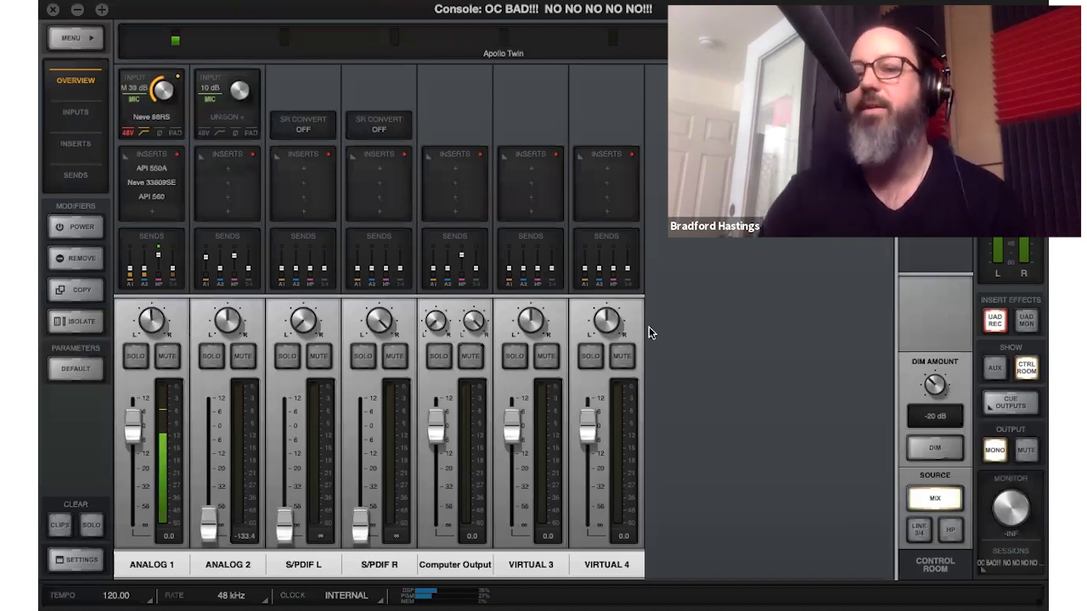
# Step: Load the "01a 11-2020 Neve Channel VO" session from the Webinar sub-folder
pyautogui.click(998, 562)
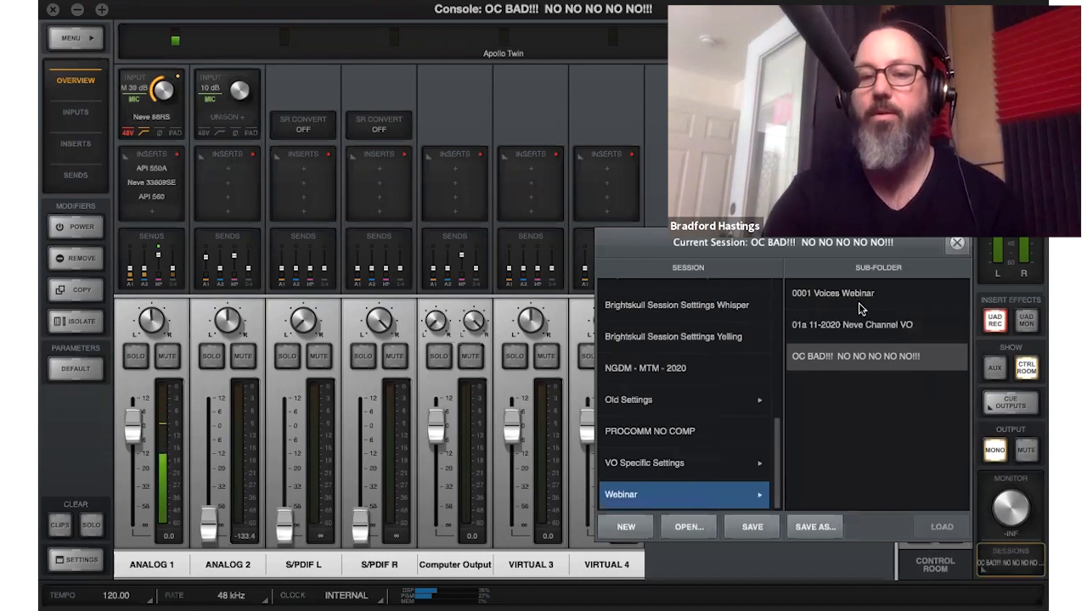
pyautogui.doubleClick(857, 324)
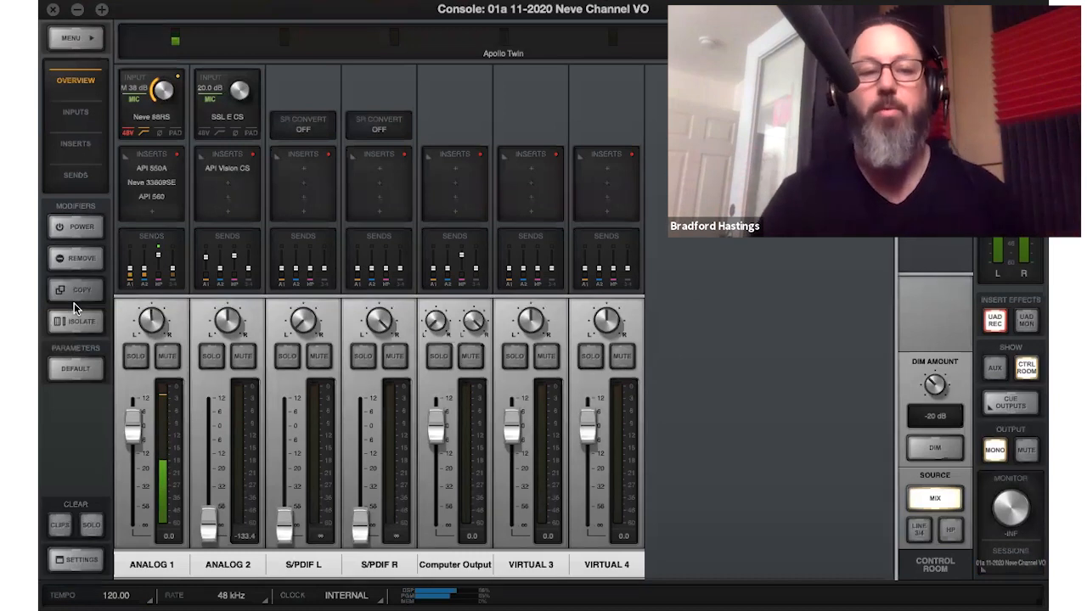
# Step: Return to the UAD Console from Logic Pro and switch off the EQ section in Analog 1's Neve 88RS
pyautogui.moveTo(1046, 223)
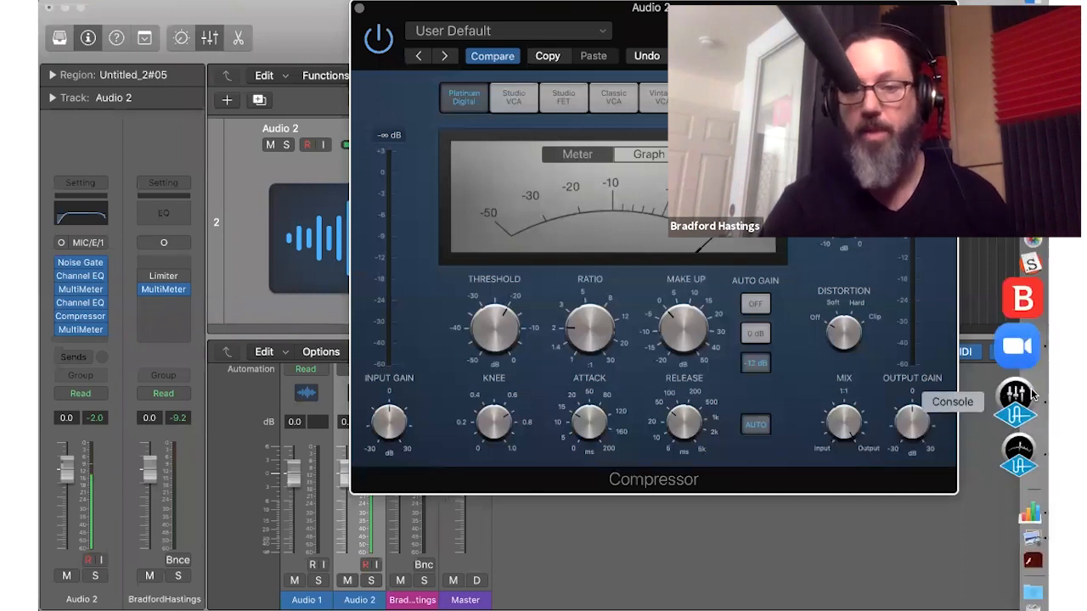
pyautogui.click(1029, 393)
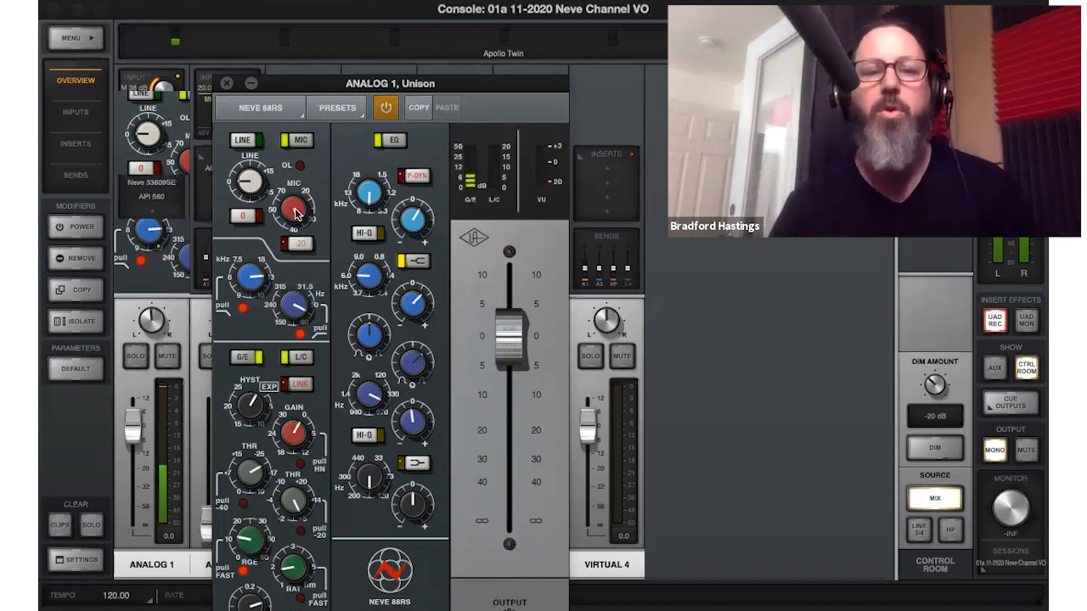
pyautogui.click(404, 150)
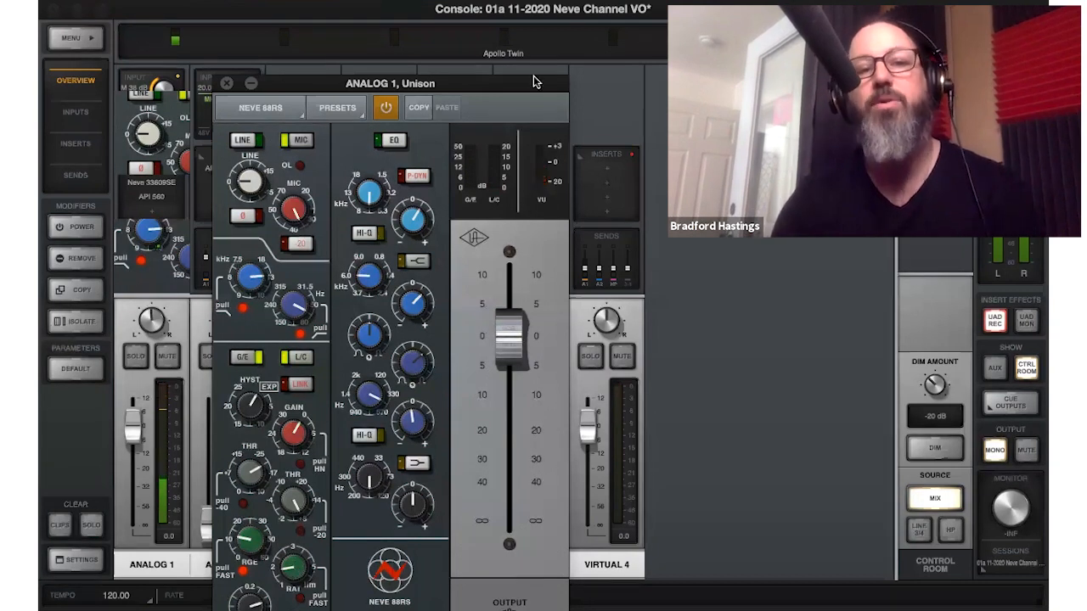
pyautogui.moveTo(224, 87); pyautogui.dragTo(457, 119)
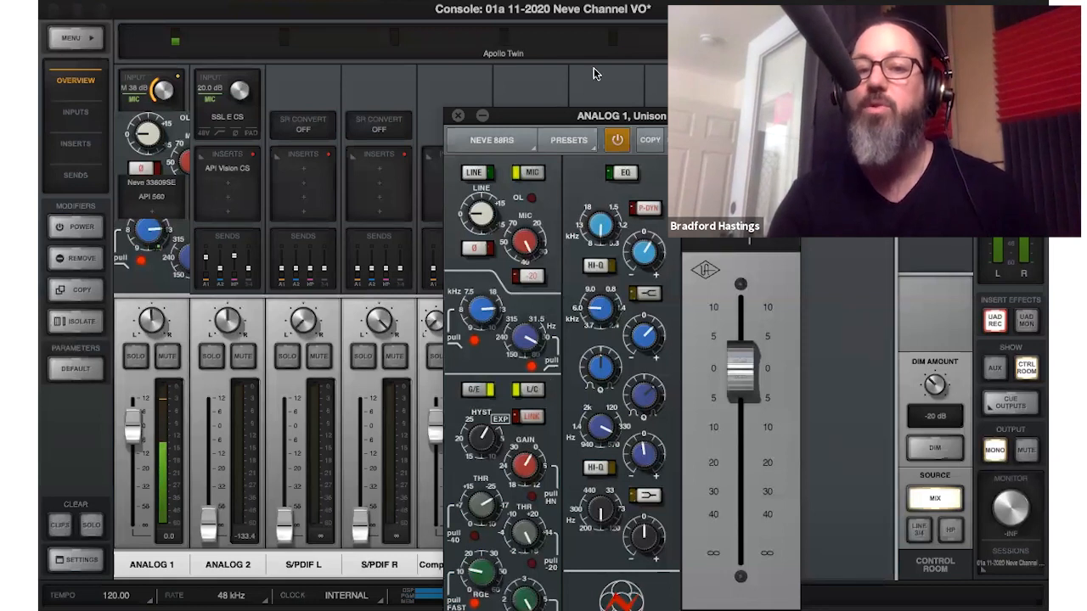
pyautogui.moveTo(627, 118); pyautogui.dragTo(590, 64)
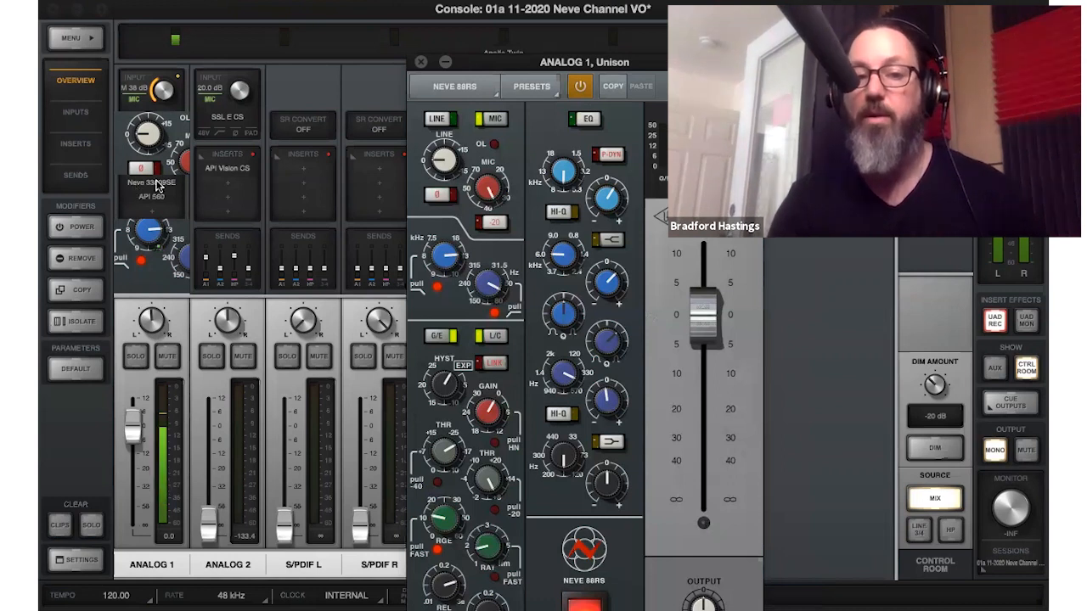
# Step: Inspect the Neve 33609SE compressor inserted on Analog 1, and close it along with the Neve 88RS window
pyautogui.click(155, 184)
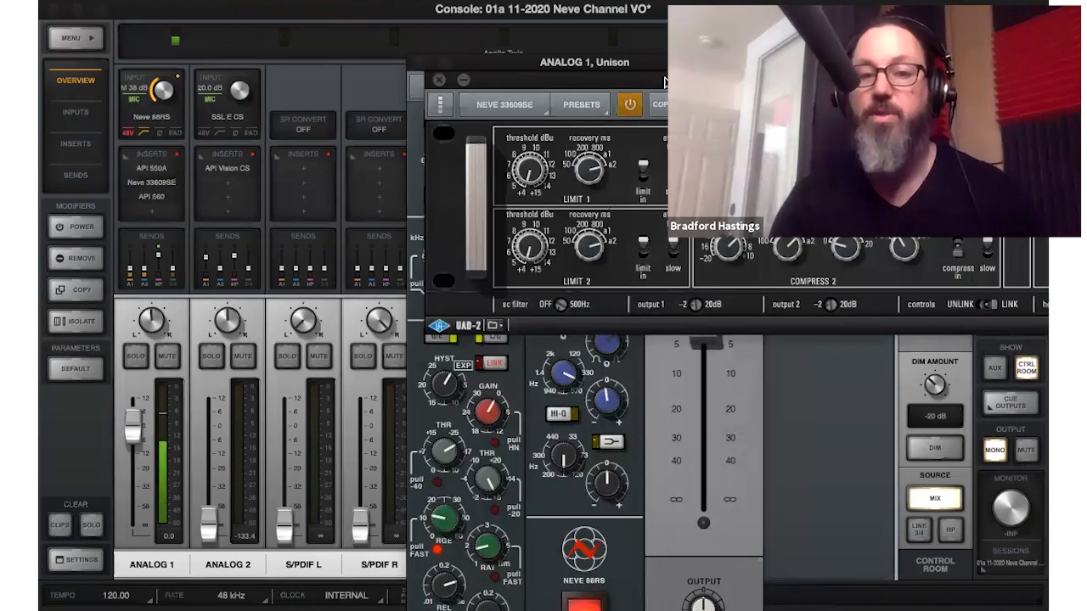
pyautogui.moveTo(612, 194); pyautogui.dragTo(350, 204)
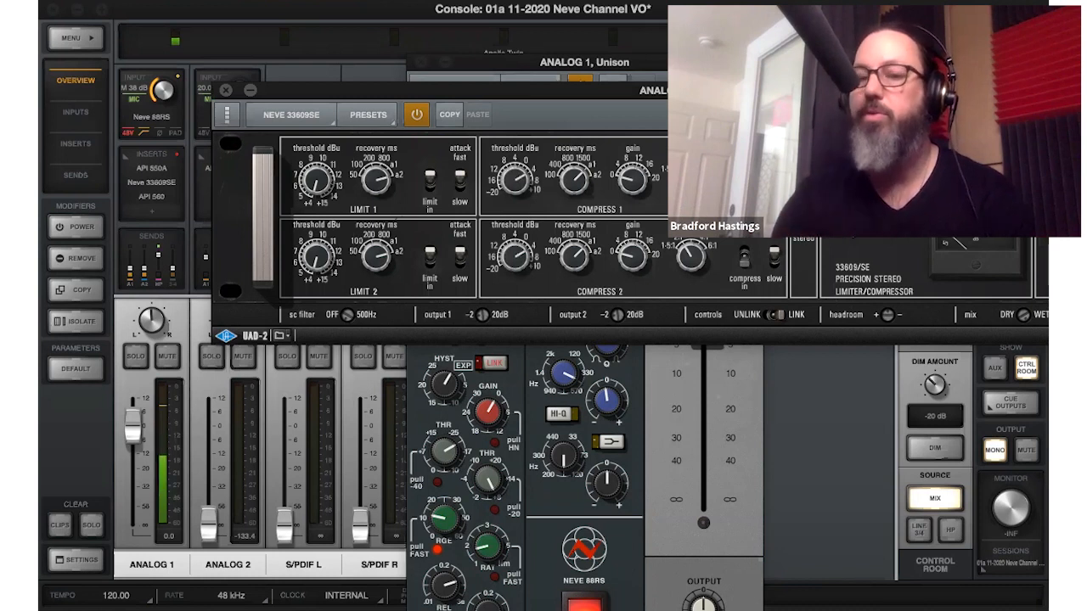
pyautogui.click(225, 91)
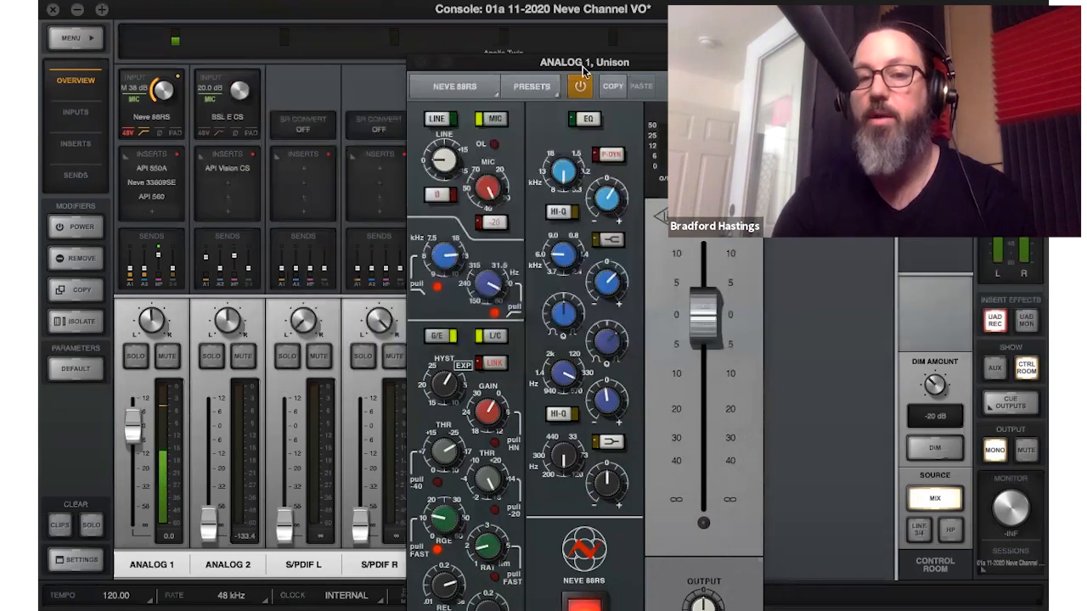
pyautogui.click(524, 113)
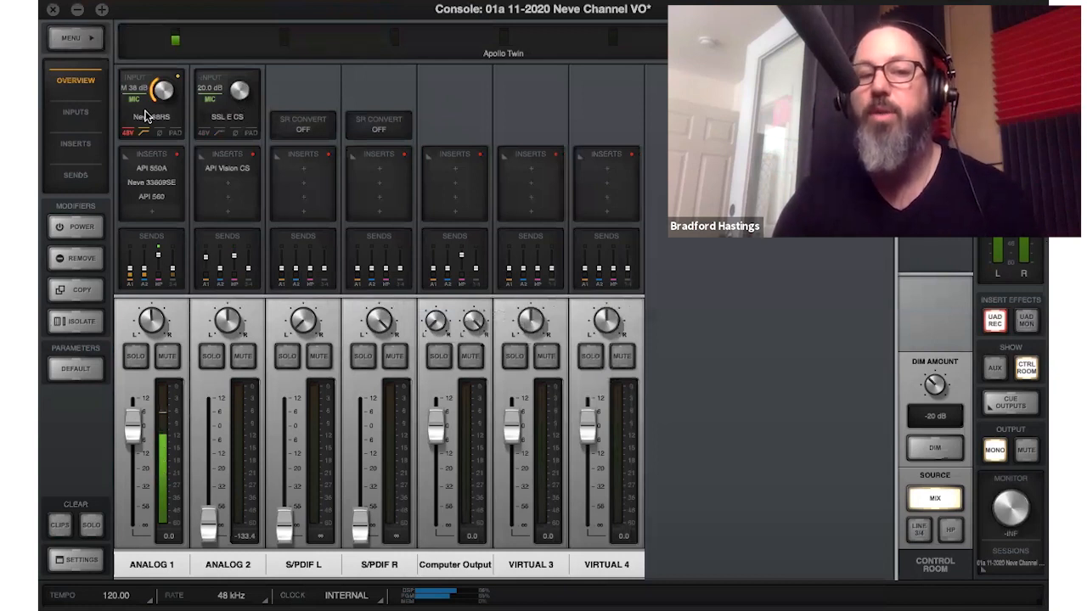
pyautogui.moveTo(161, 186)
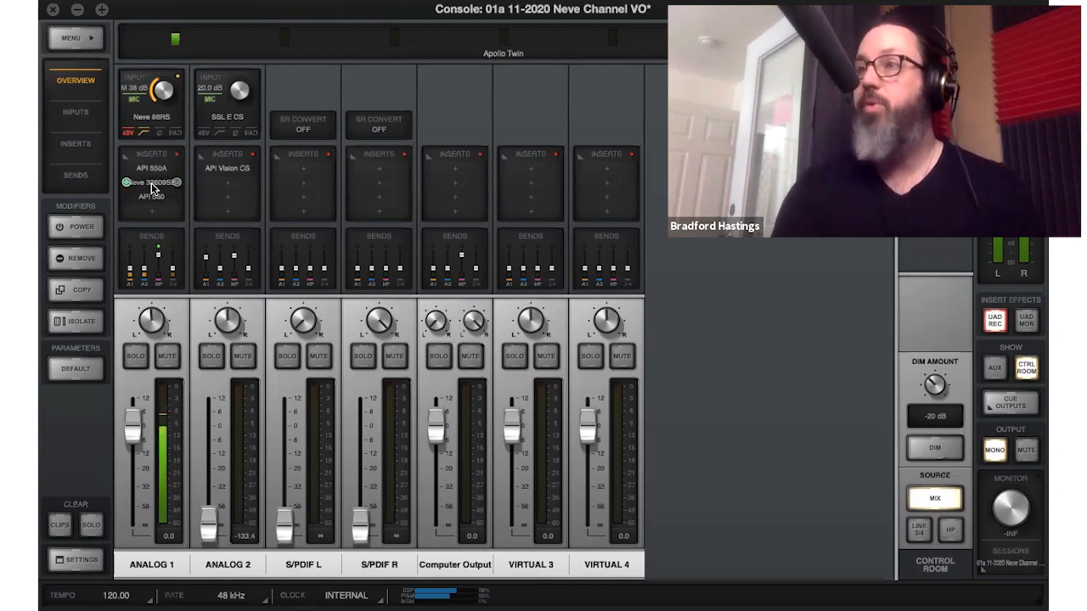
# Step: Switch to Logic Pro and set Audio 2's Compressor threshold to about -14 dB, checking its graph and meter views
pyautogui.moveTo(1041, 251)
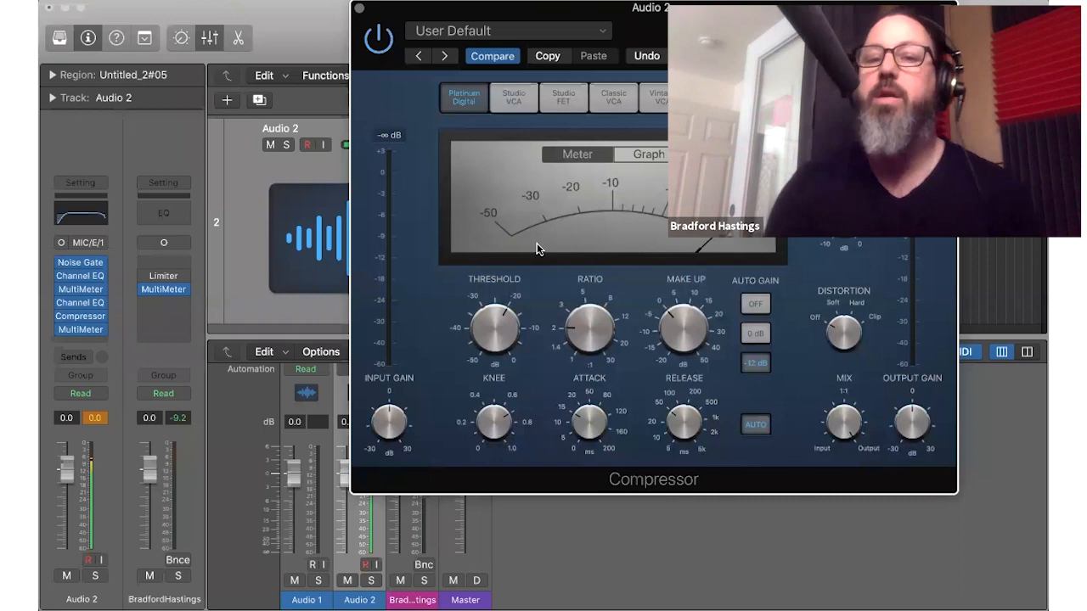
pyautogui.click(661, 156)
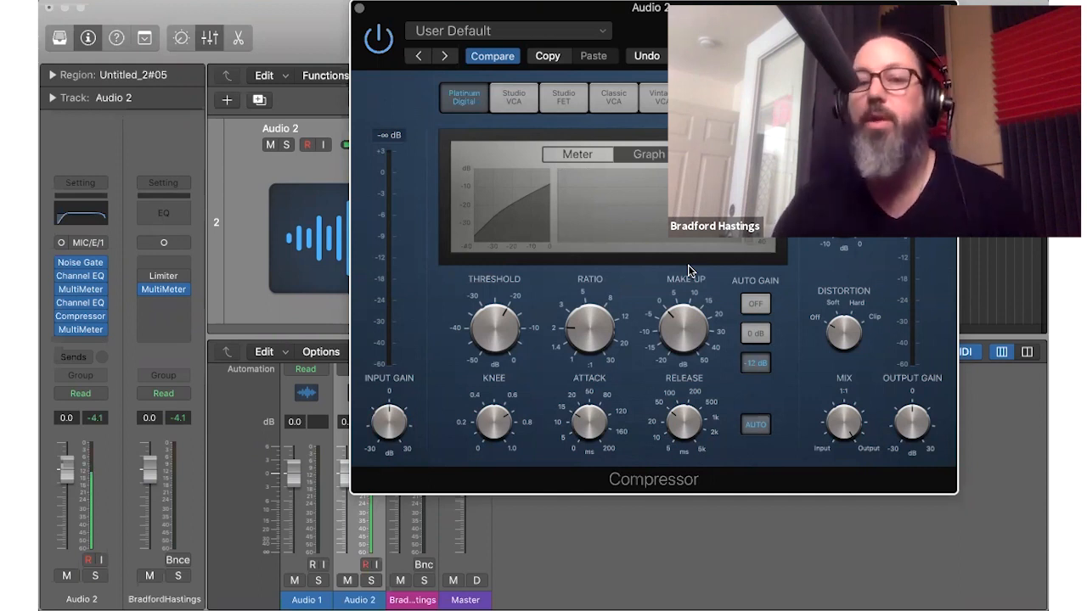
pyautogui.moveTo(496, 320)
pyautogui.moveTo(496, 320); pyautogui.dragTo(544, 268)
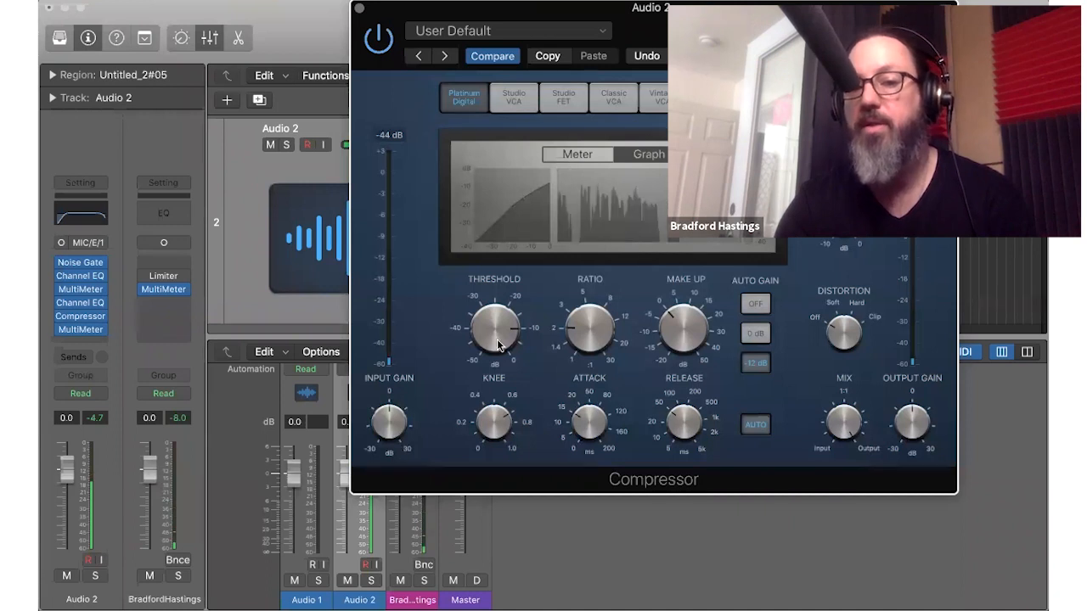
pyautogui.moveTo(524, 335)
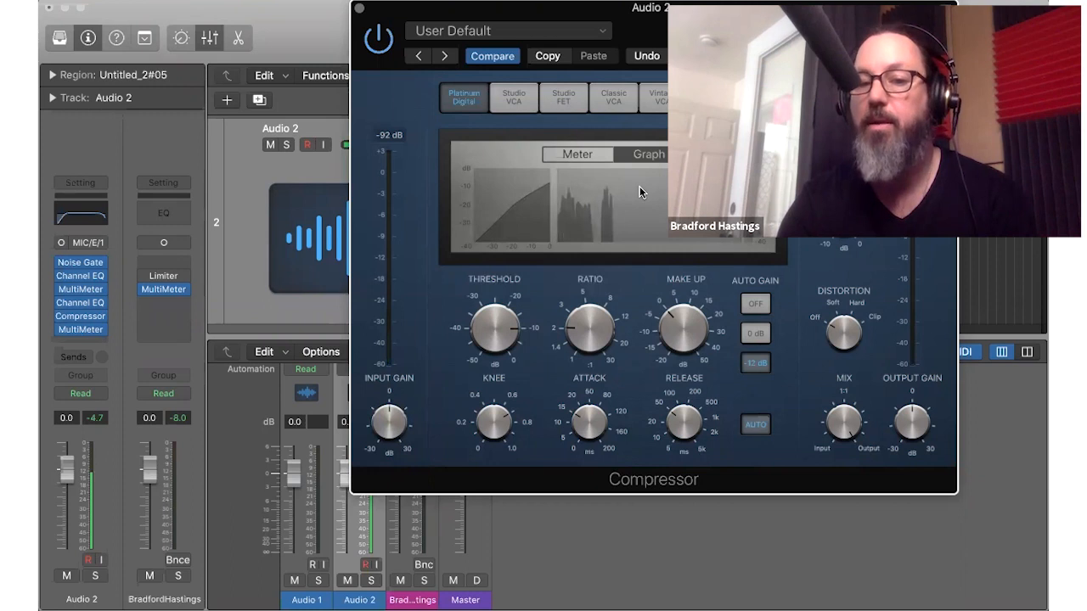
pyautogui.moveTo(589, 329)
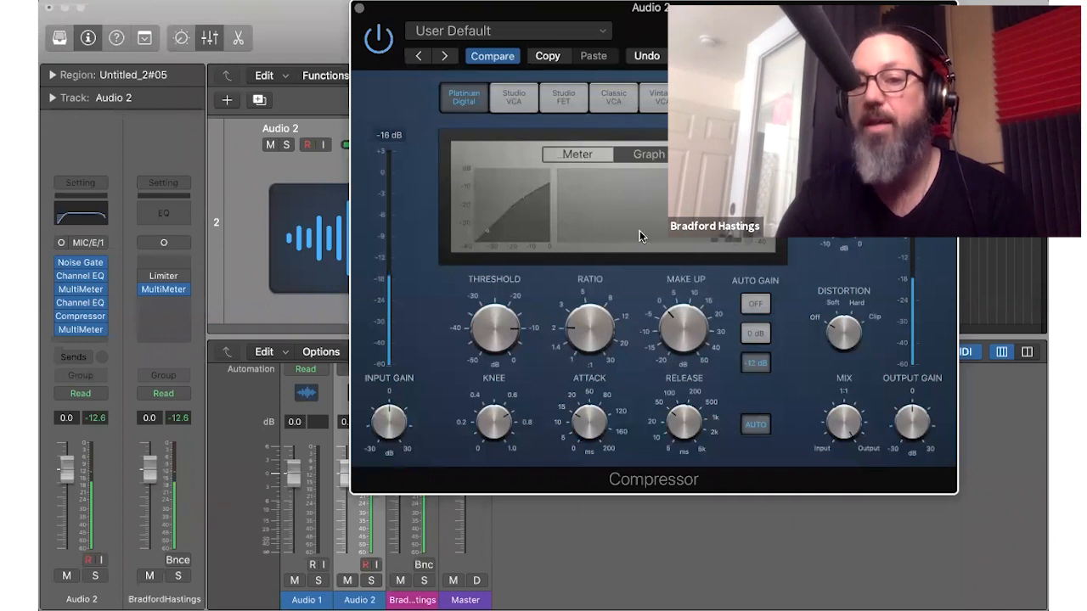
pyautogui.click(583, 154)
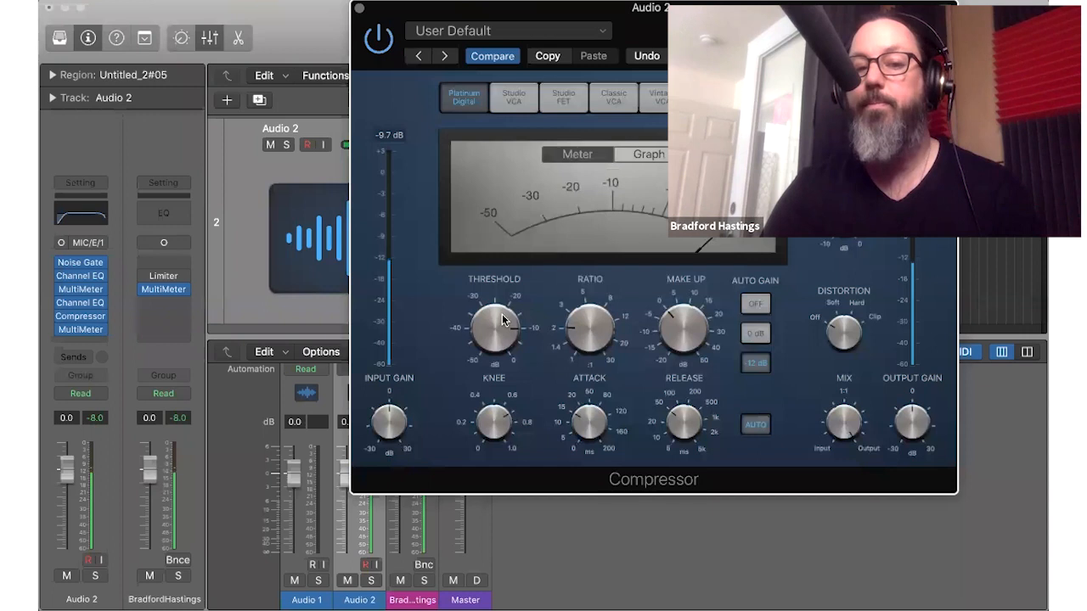
pyautogui.moveTo(502, 319); pyautogui.dragTo(506, 333)
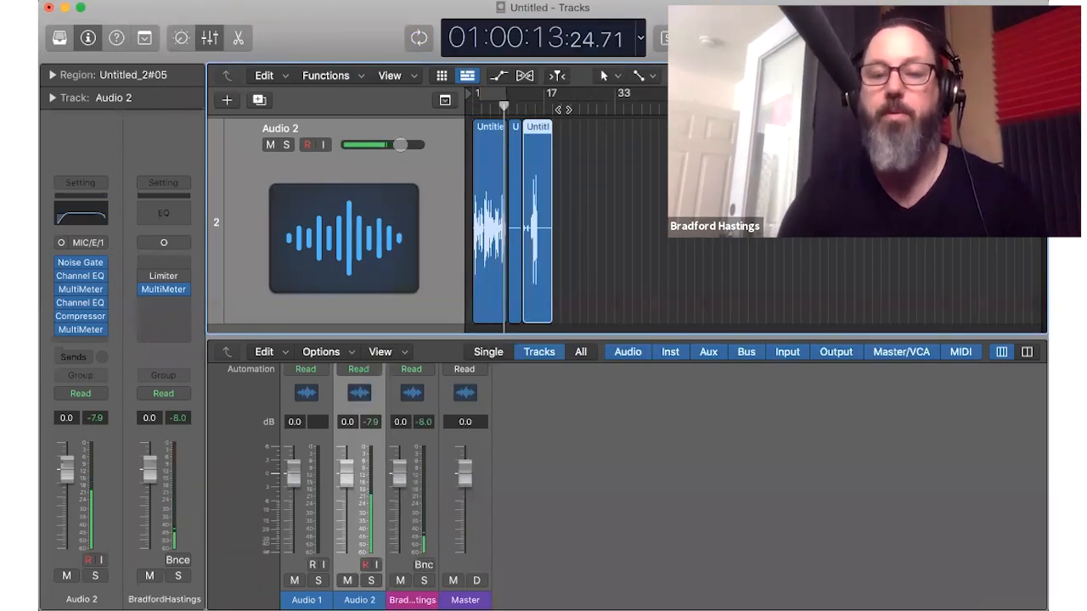
# Step: Record a take on Audio 2 after the last region and play it back
pyautogui.click(564, 109)
pyautogui.press('r')
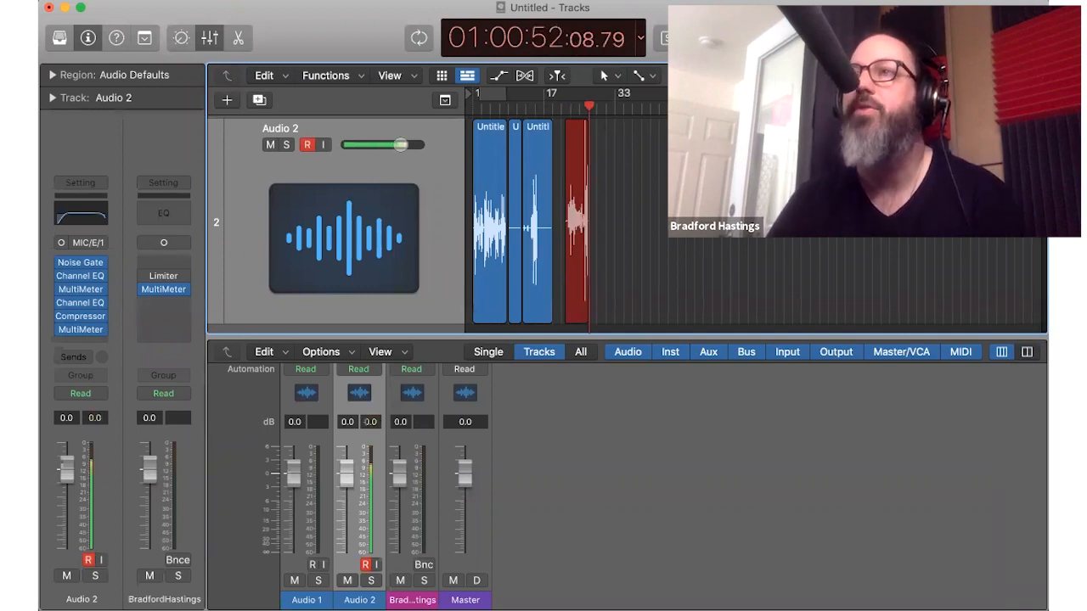
pyautogui.press('space')
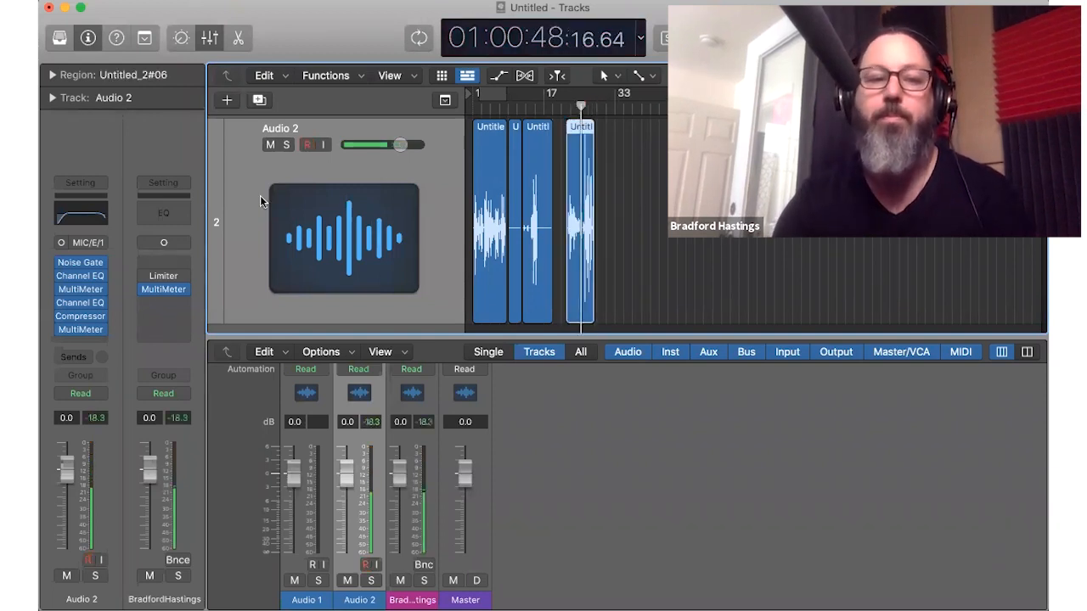
pyautogui.press('space')
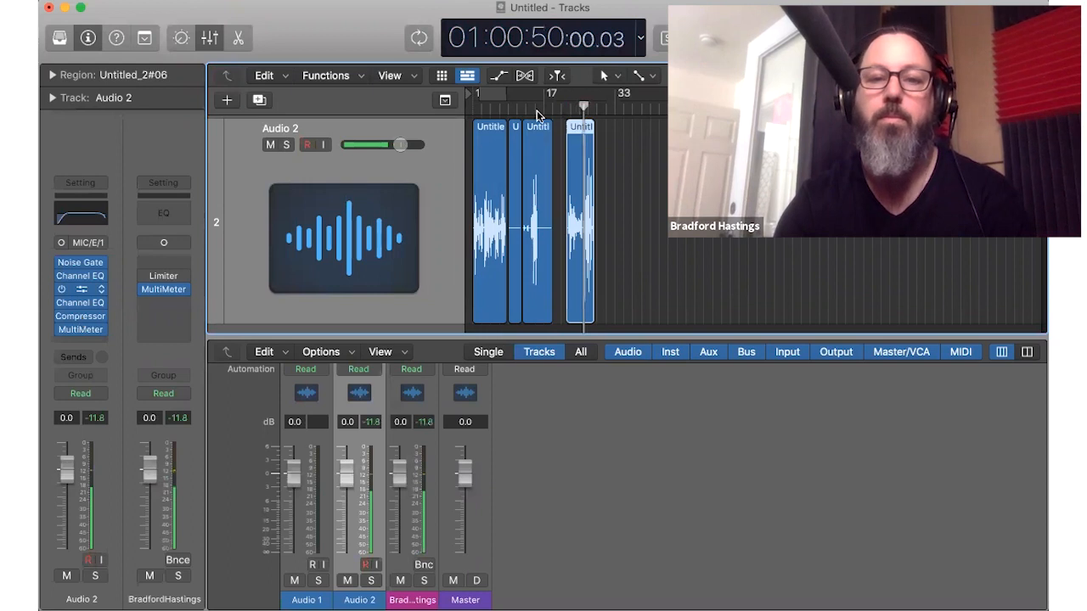
# Step: Try a cycle range over the end of the new take with the Compressor open, and delete the take
pyautogui.moveTo(578, 92); pyautogui.dragTo(595, 92)
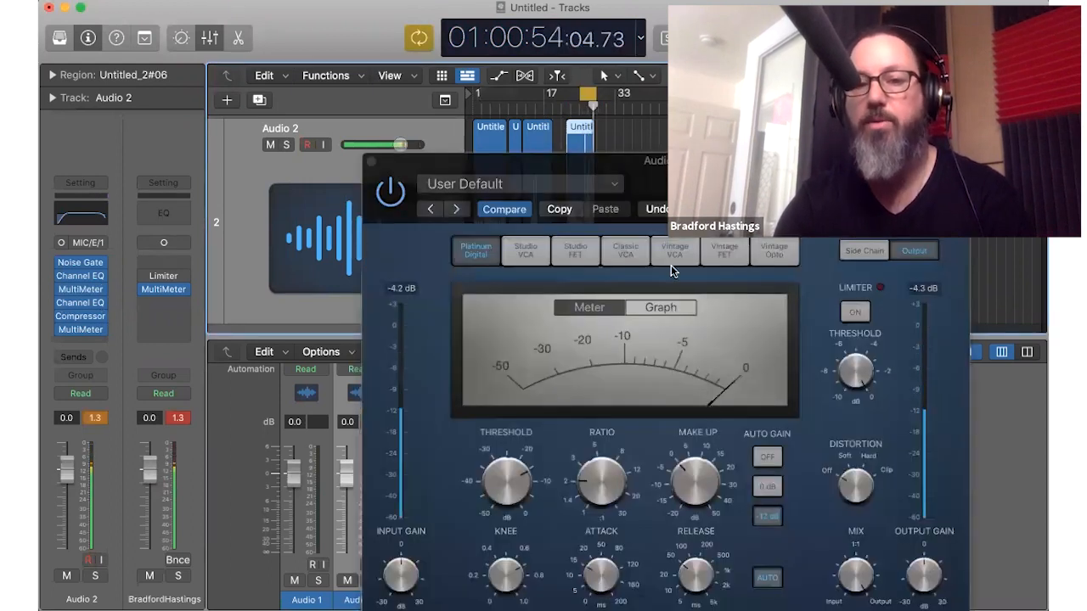
pyautogui.moveTo(582, 93); pyautogui.dragTo(576, 94)
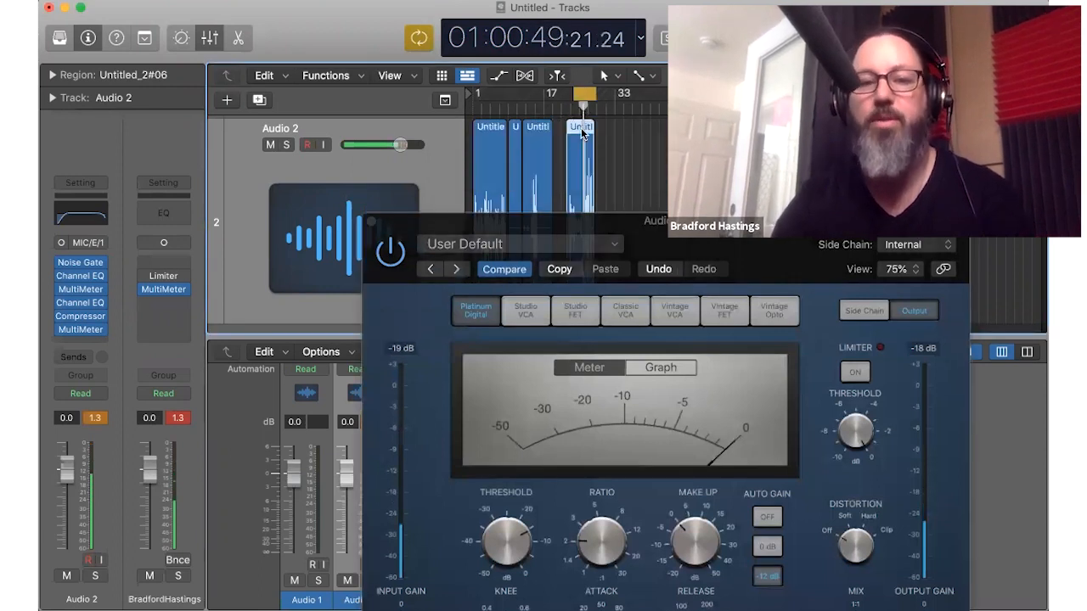
pyautogui.press('Delete')
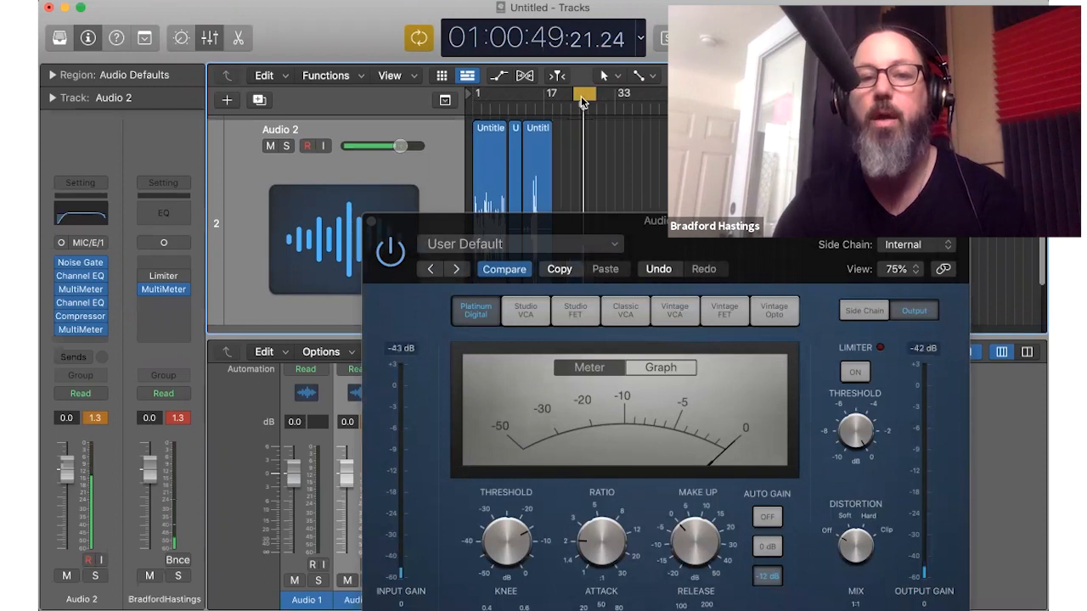
# Step: Switch cycling off, record a replacement take on Audio 2, and move the cycle range over its latter part
pyautogui.click(581, 96)
pyautogui.press('r')
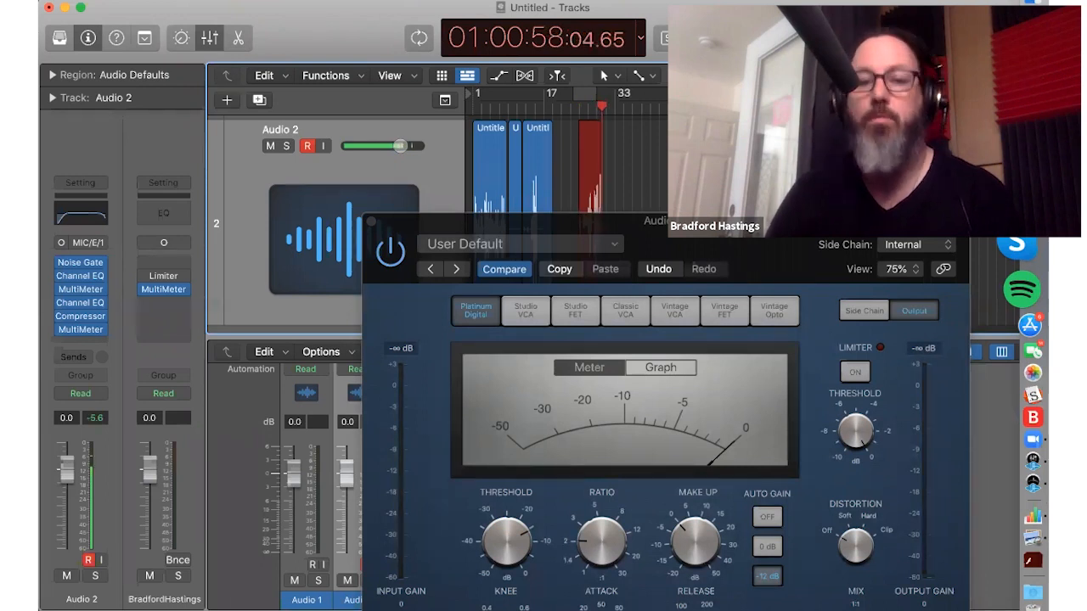
pyautogui.press('space')
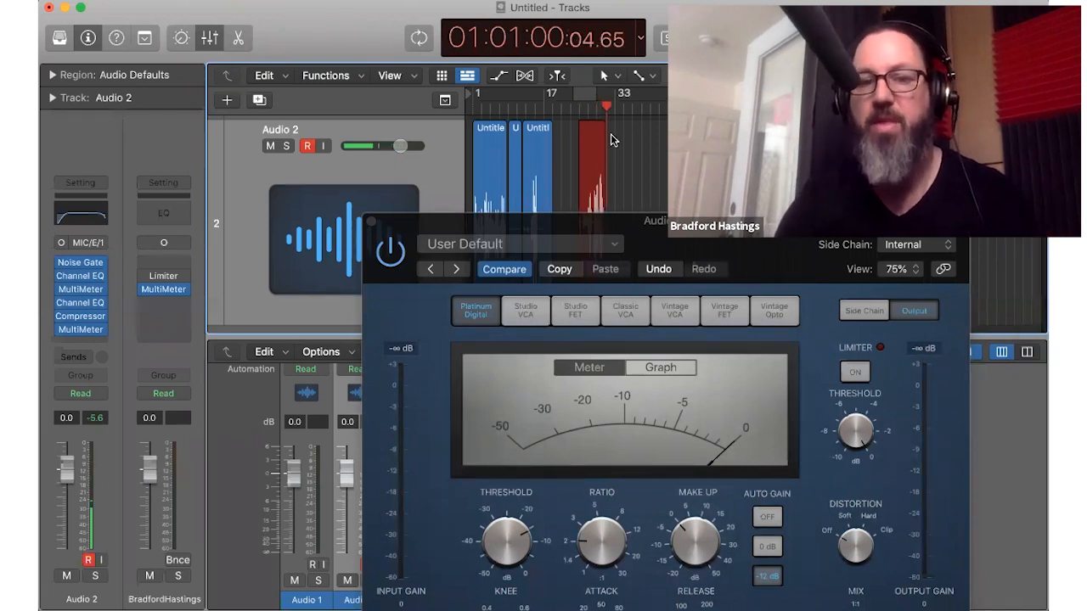
pyautogui.moveTo(591, 92); pyautogui.dragTo(610, 93)
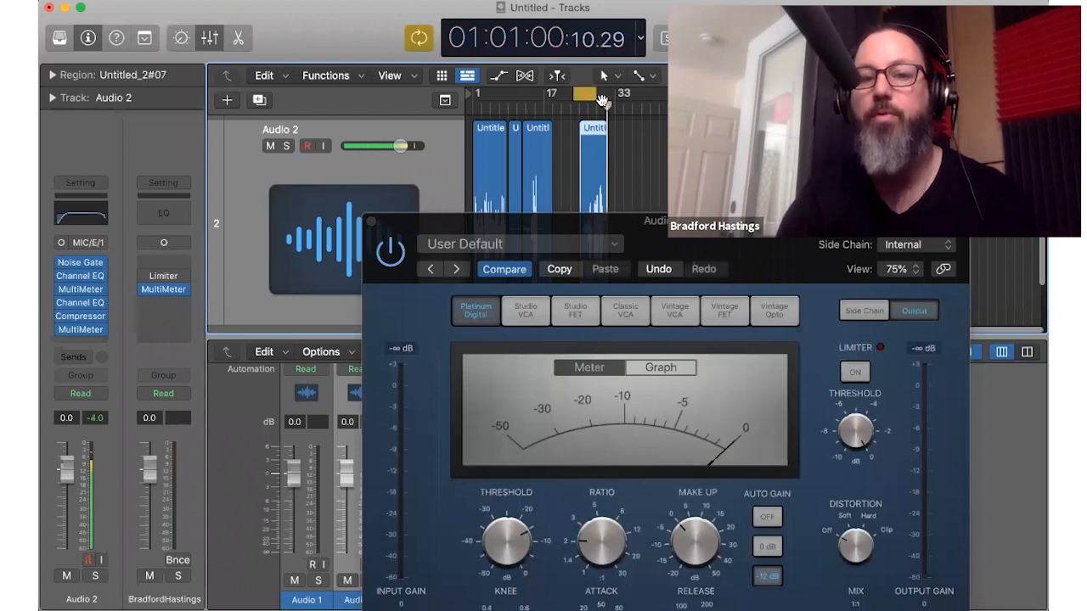
# Step: Loop the new take while viewing the Compressor's graph, and trim the start of the cycle range slightly
pyautogui.moveTo(543, 226); pyautogui.dragTo(488, 172)
pyautogui.press('space')
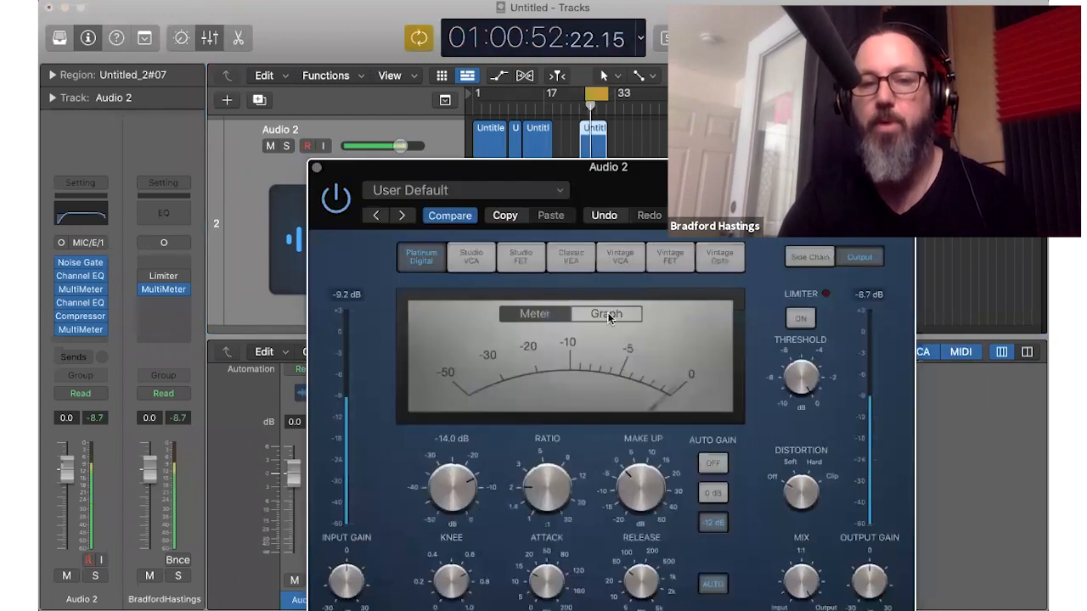
pyautogui.click(607, 315)
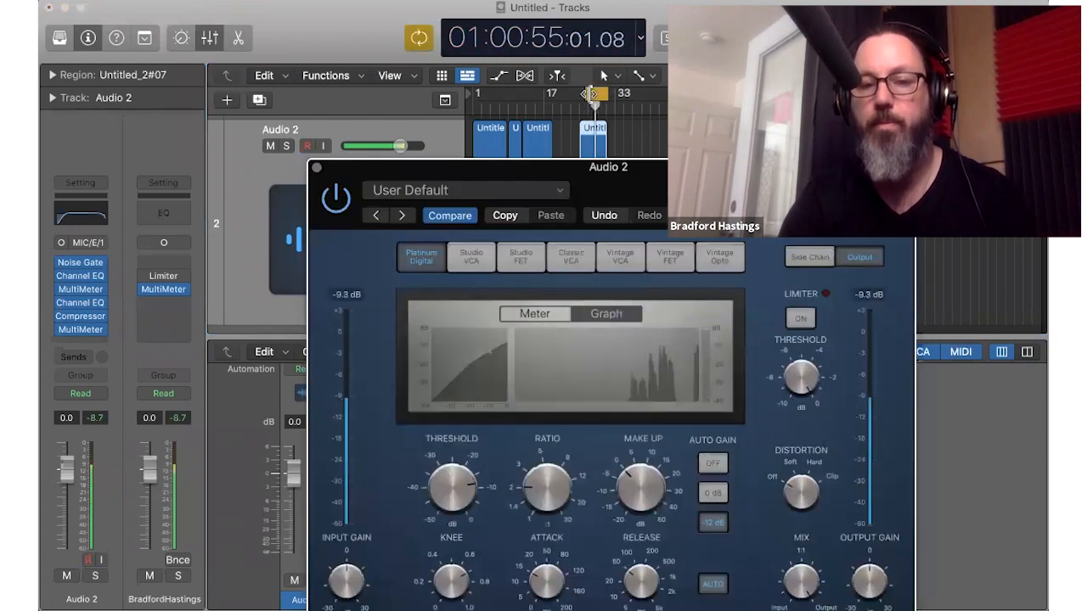
pyautogui.moveTo(587, 95); pyautogui.dragTo(590, 95)
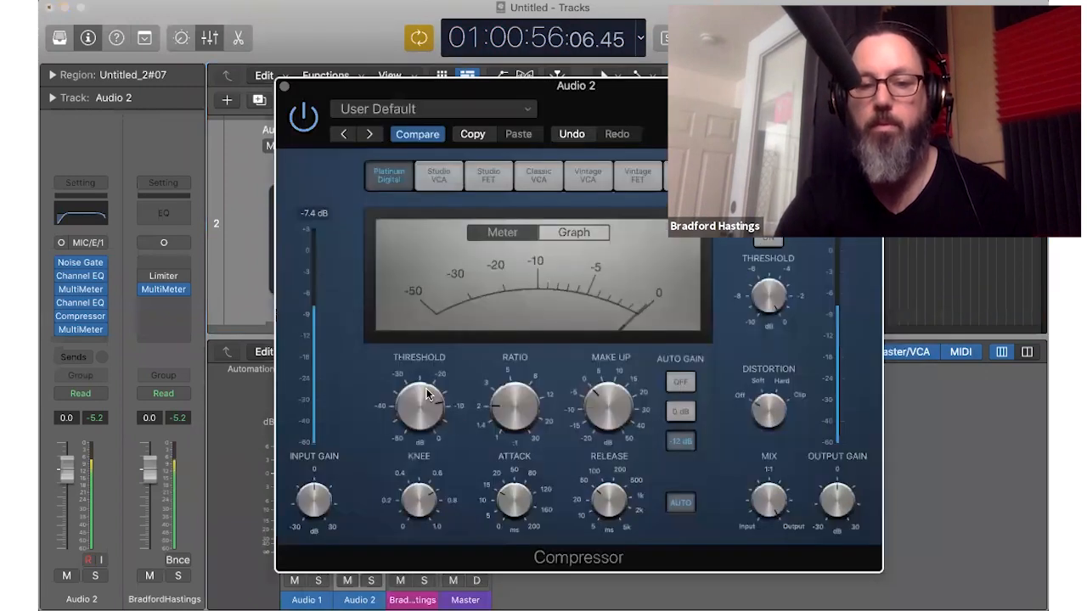
# Step: Fine-tune the Compressor's threshold around -12 dB while the loop plays, and check the ratio setting
pyautogui.moveTo(425, 395)
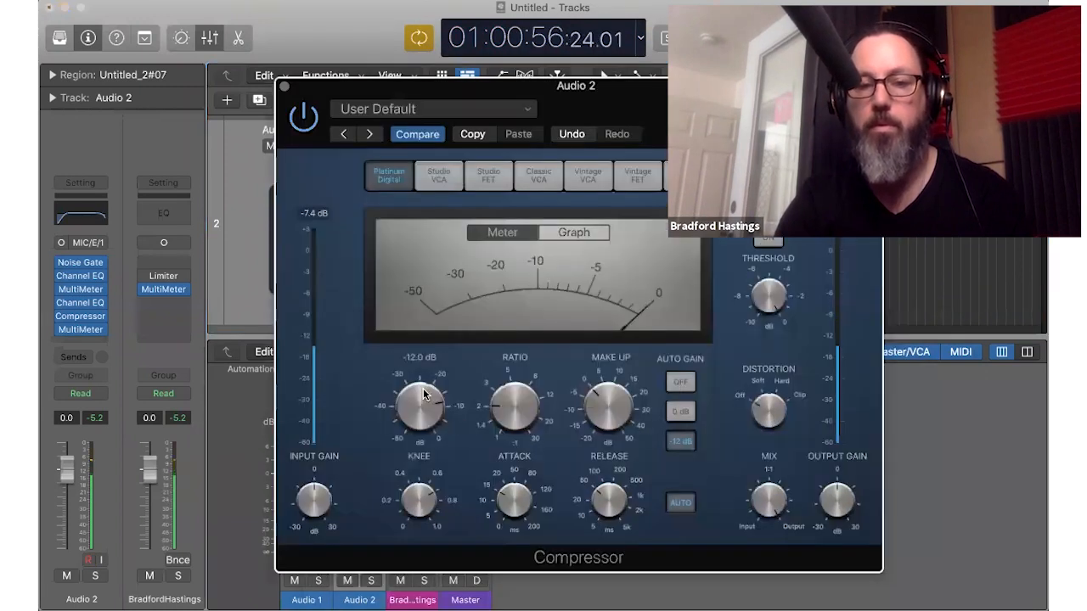
pyautogui.moveTo(544, 406)
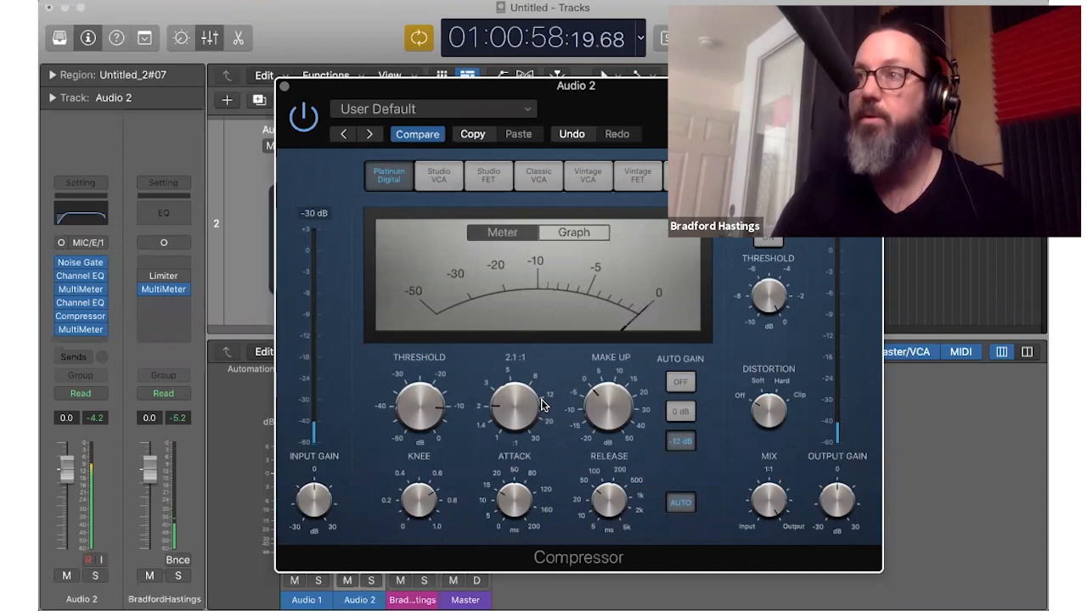
pyautogui.scroll(-3, 421, 411)
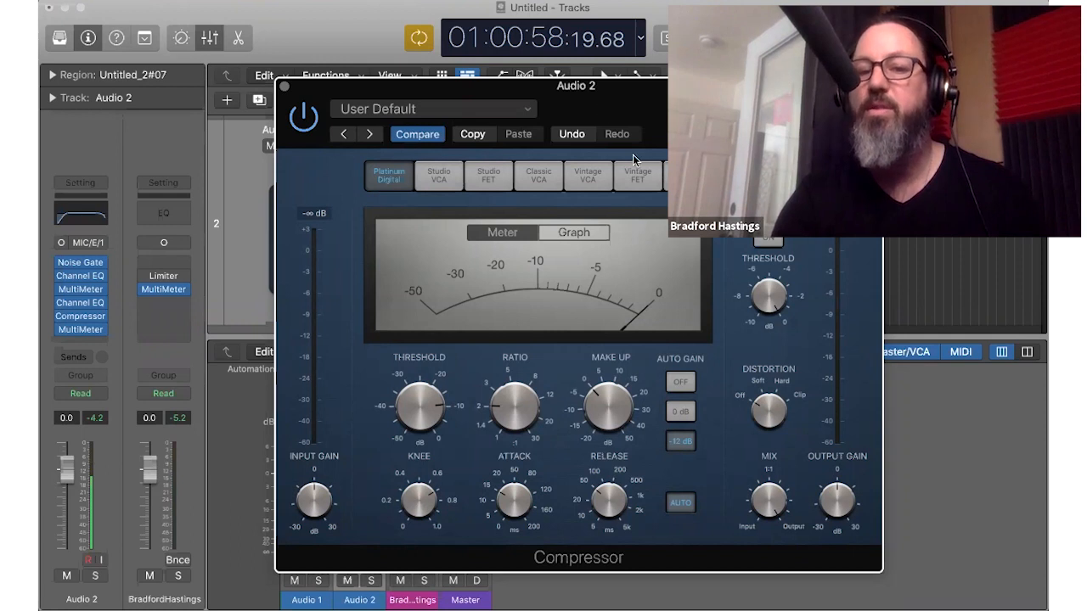
pyautogui.moveTo(603, 109); pyautogui.dragTo(633, 159)
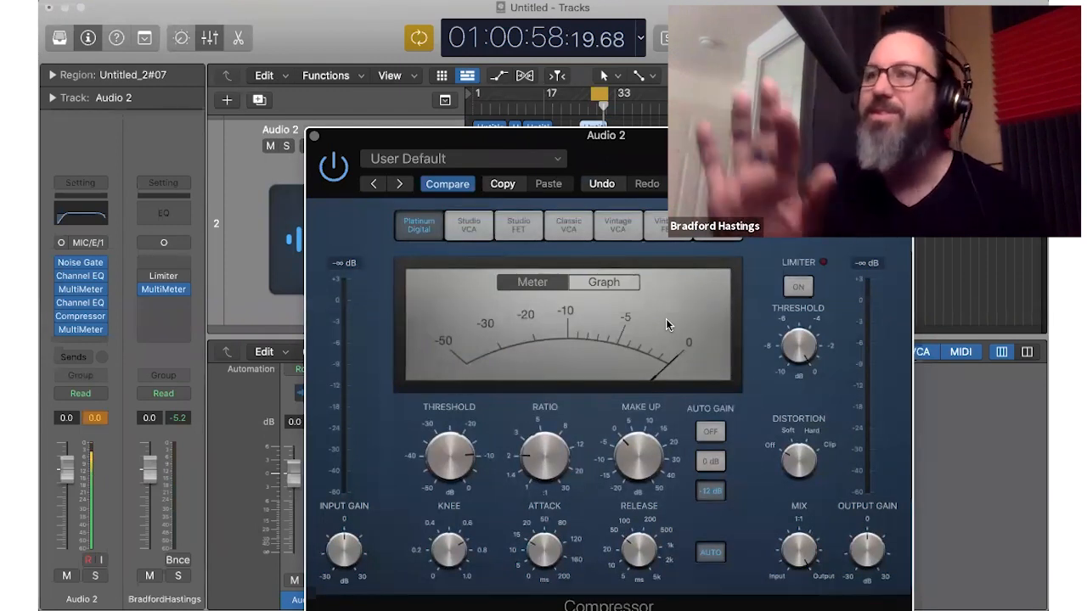
# Step: Review the Compressor's threshold, ratio, attack, release and make-up settings on Audio 2
pyautogui.moveTo(449, 444)
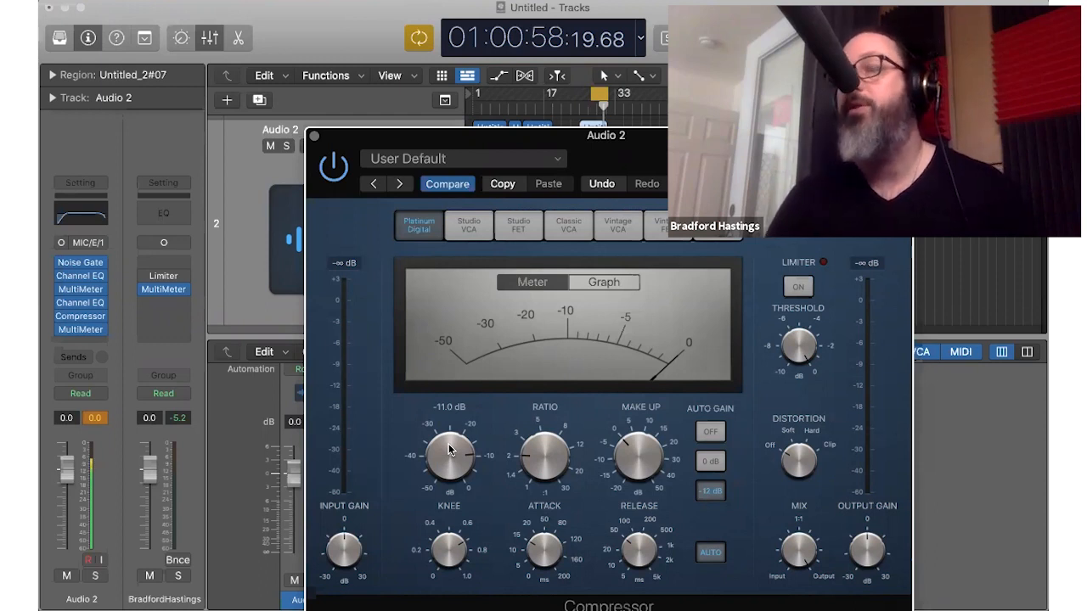
pyautogui.moveTo(561, 435)
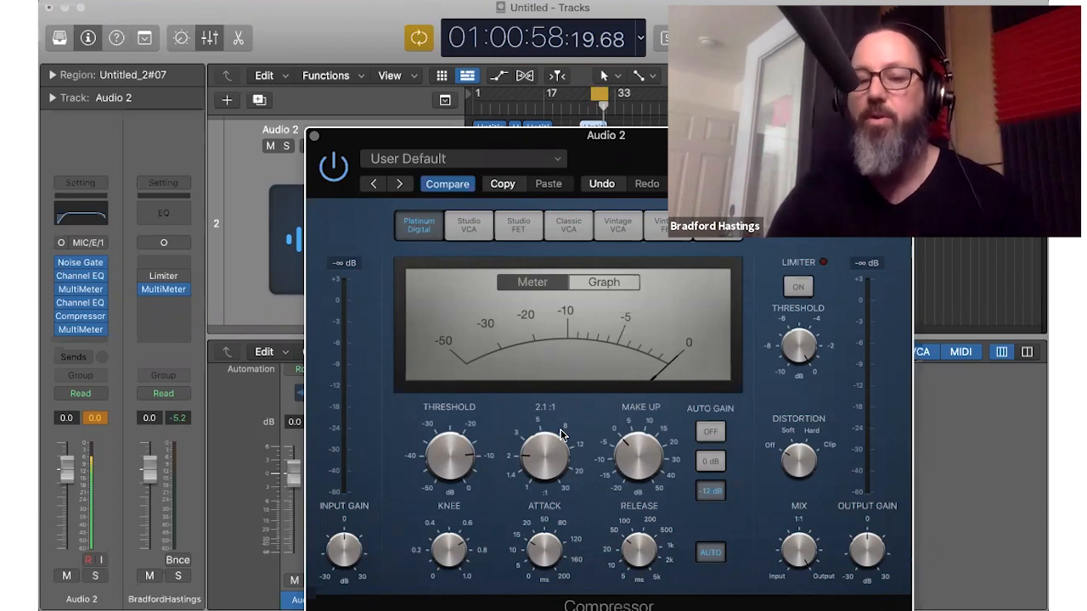
pyautogui.moveTo(630, 497)
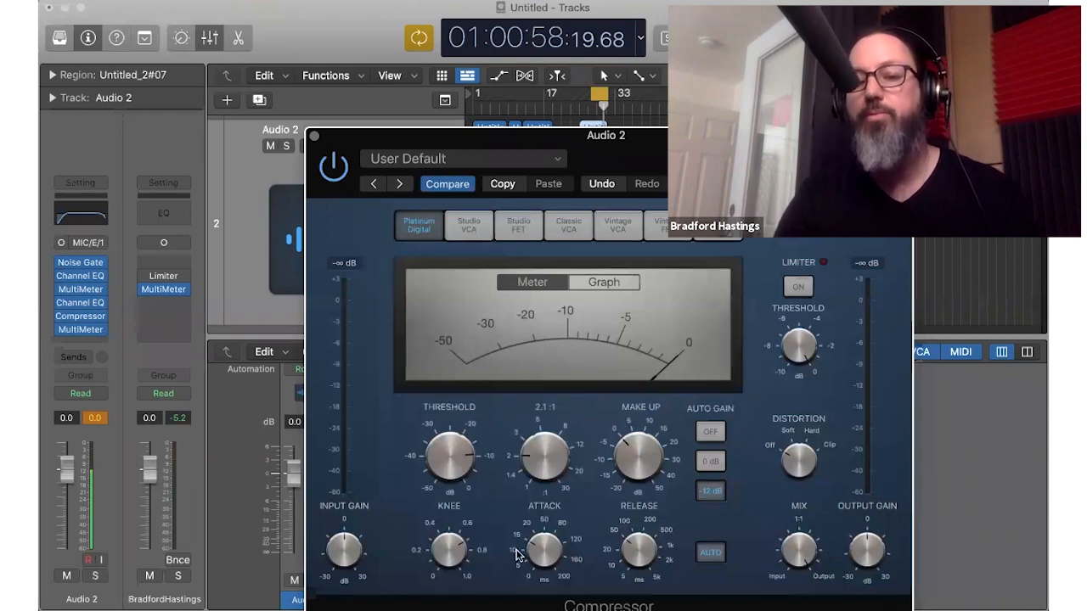
pyautogui.moveTo(552, 552)
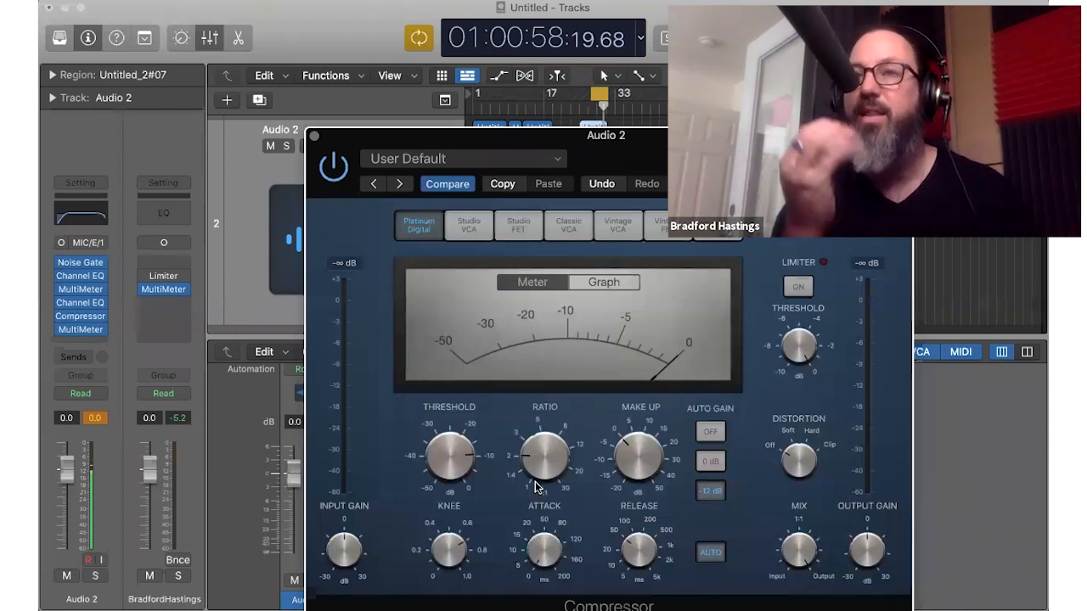
pyautogui.moveTo(643, 551)
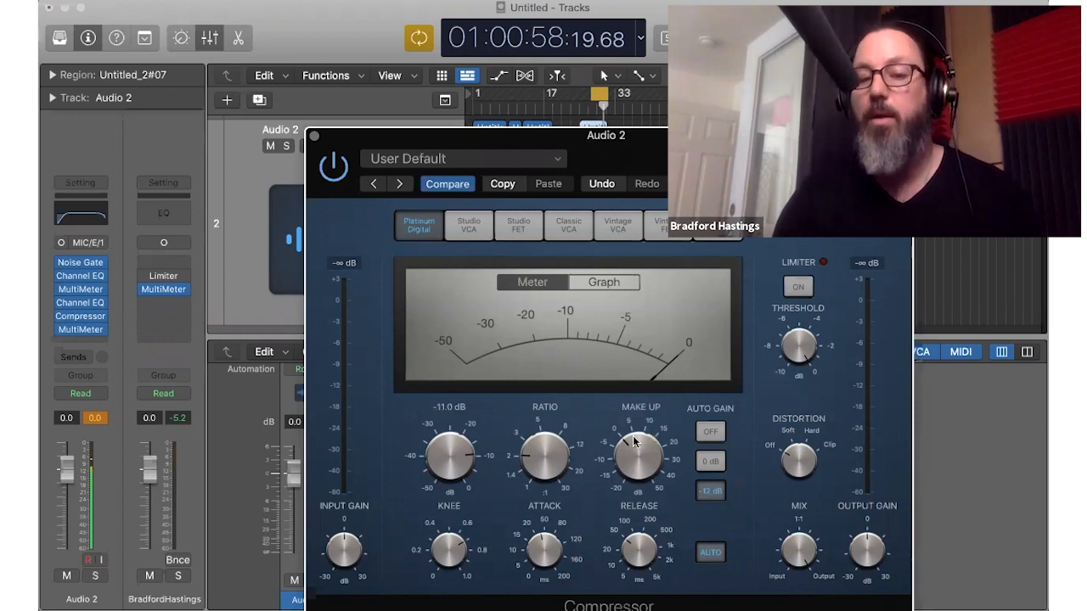
pyautogui.moveTo(633, 440)
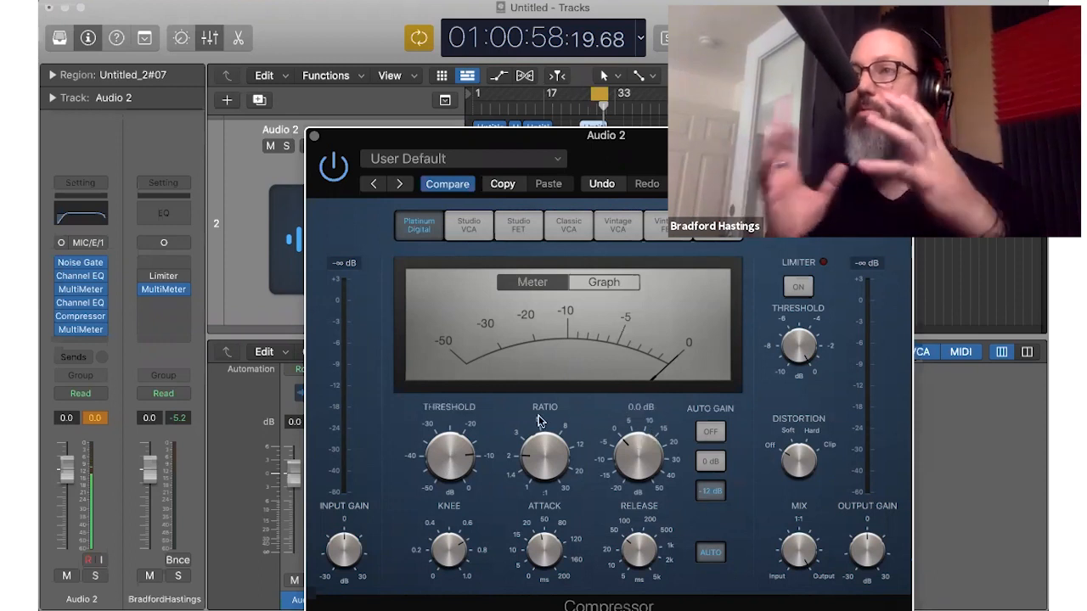
pyautogui.moveTo(538, 420)
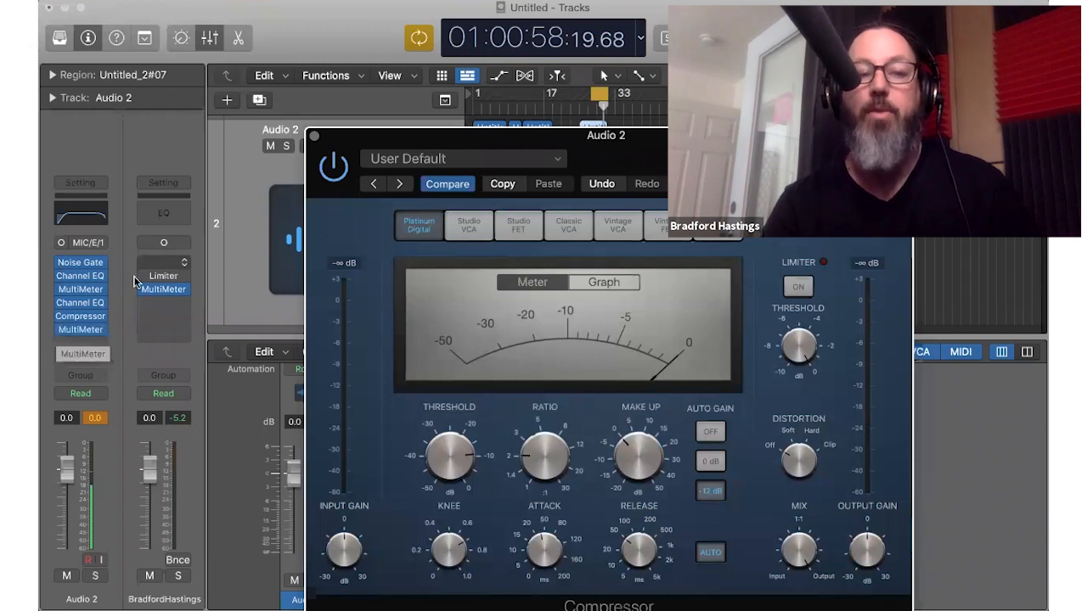
# Step: Enable and open the bypassed Limiter on the output channel, and set its output level to -4.0 dB
pyautogui.click(166, 279)
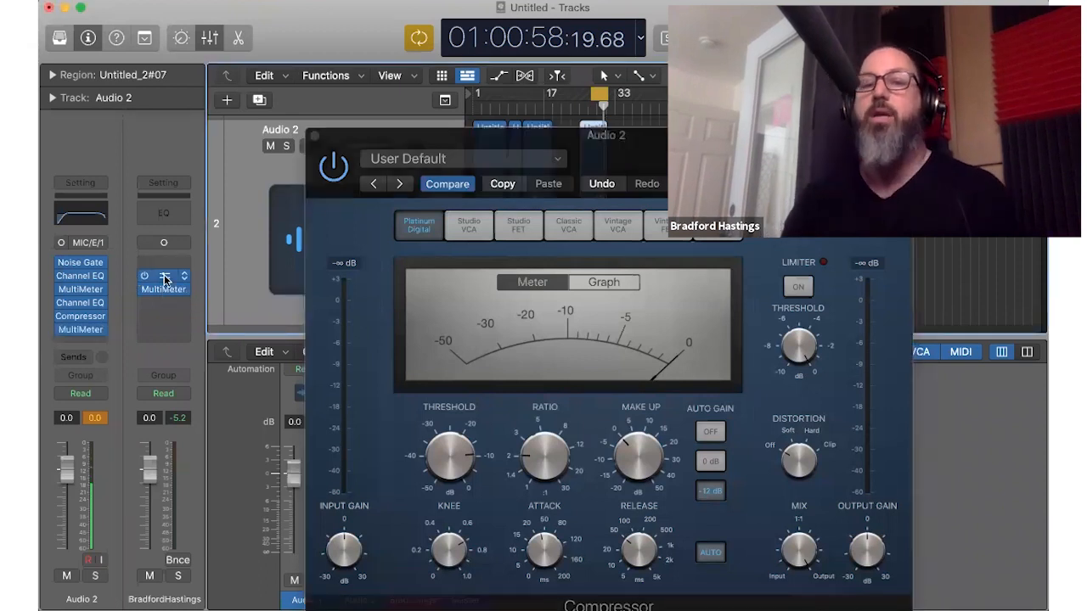
pyautogui.click(166, 278)
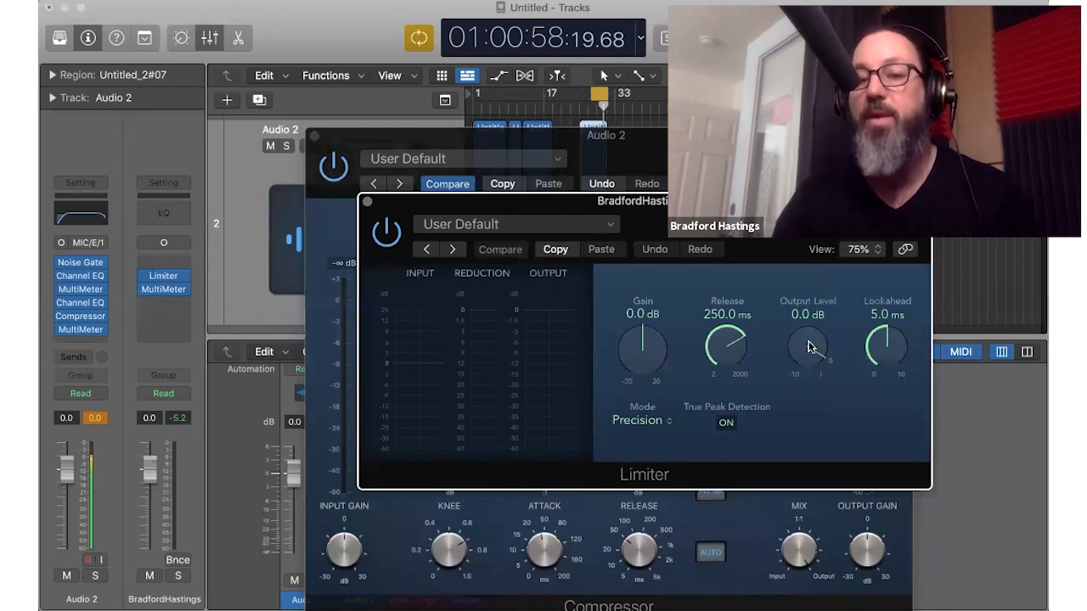
pyautogui.moveTo(808, 346); pyautogui.dragTo(798, 428)
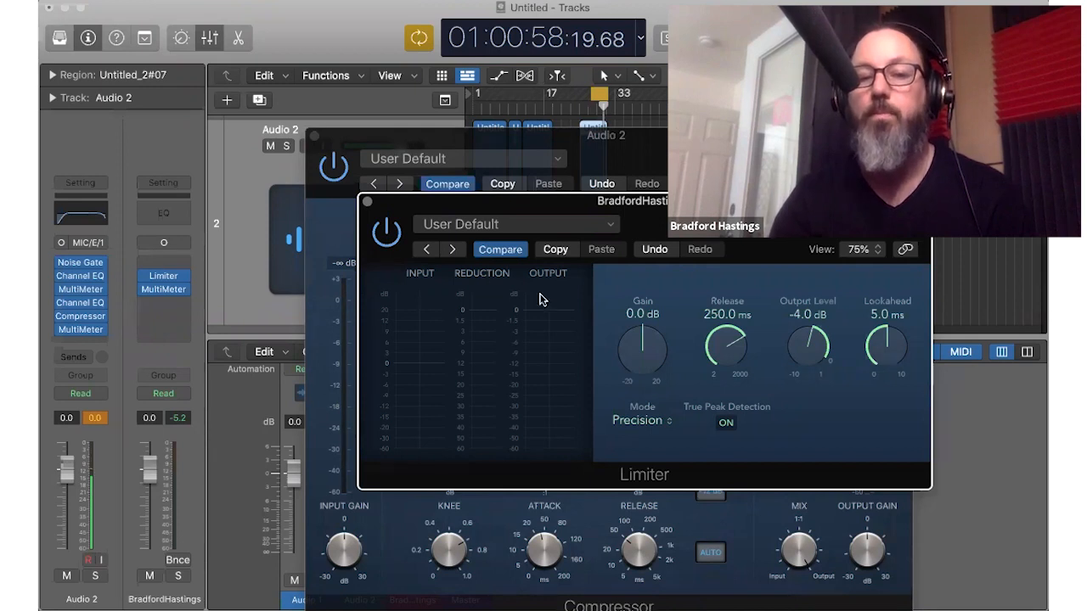
# Step: Play the loop to try the Limiter's gain at +18.0 dB, and clear the output channel's peak reading
pyautogui.press('space')
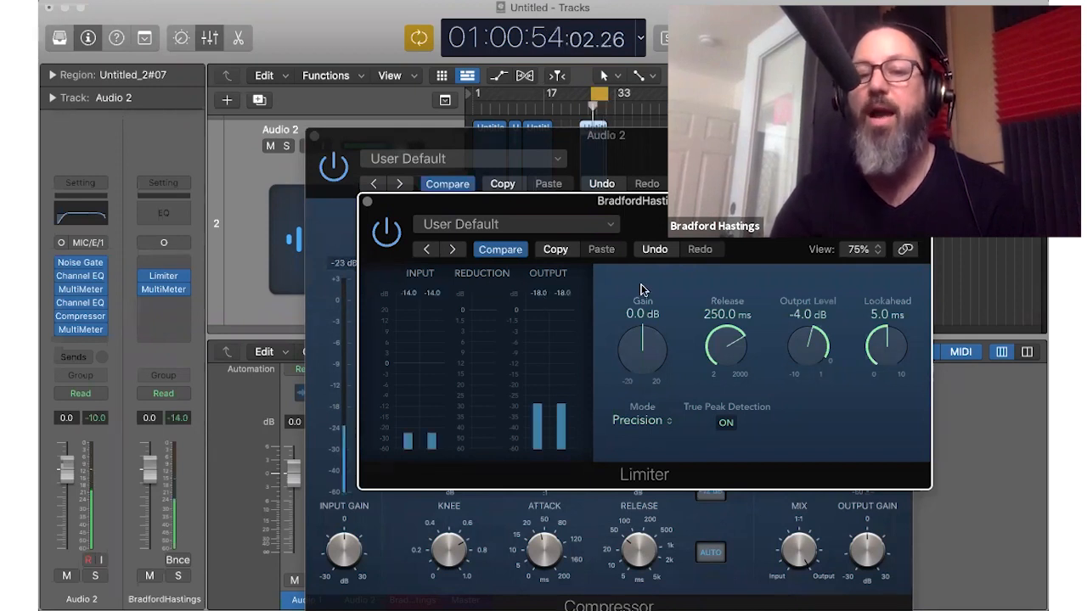
pyautogui.moveTo(640, 292); pyautogui.dragTo(643, 254)
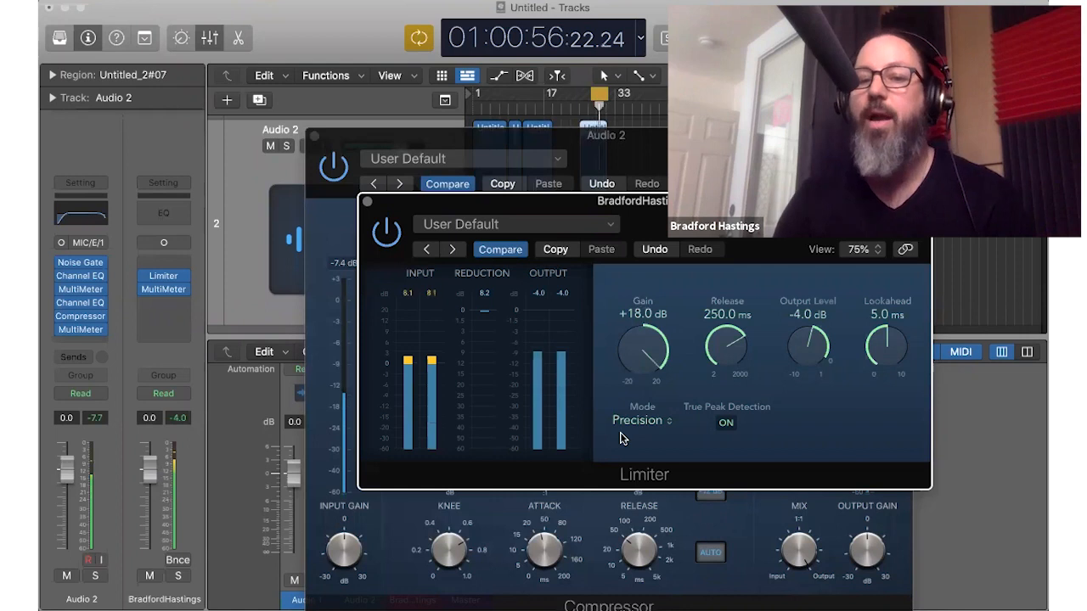
pyautogui.click(180, 420)
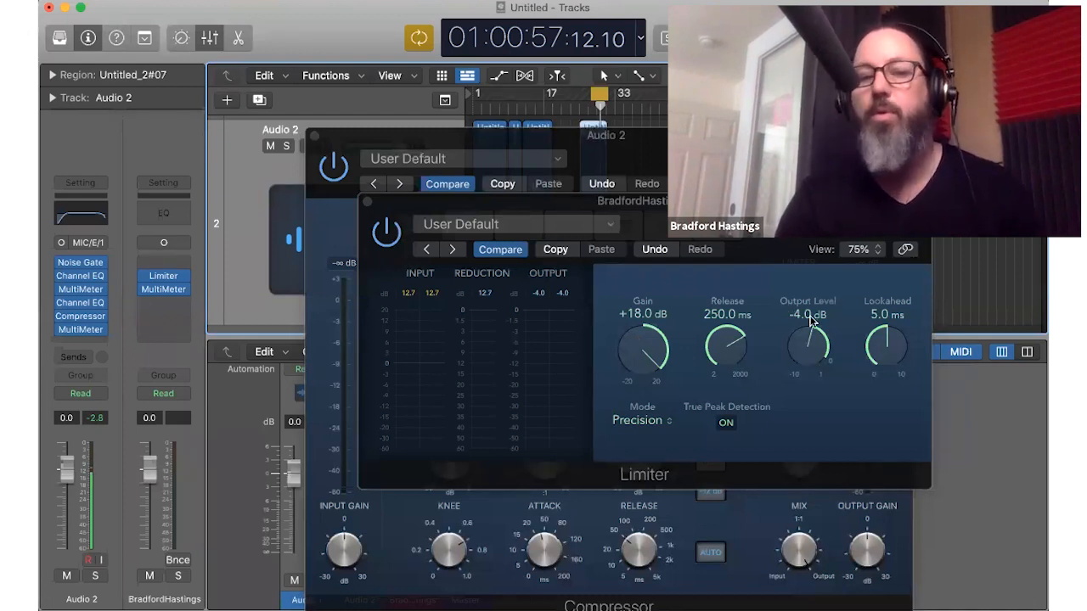
# Step: Set the Limiter's gain to +6.3 dB while checking the loop, stop playback and close the Limiter
pyautogui.moveTo(643, 353)
pyautogui.mouseDown()
pyautogui.moveTo(646, 379)
pyautogui.moveTo(645, 356)
pyautogui.mouseUp()
pyautogui.press('space')
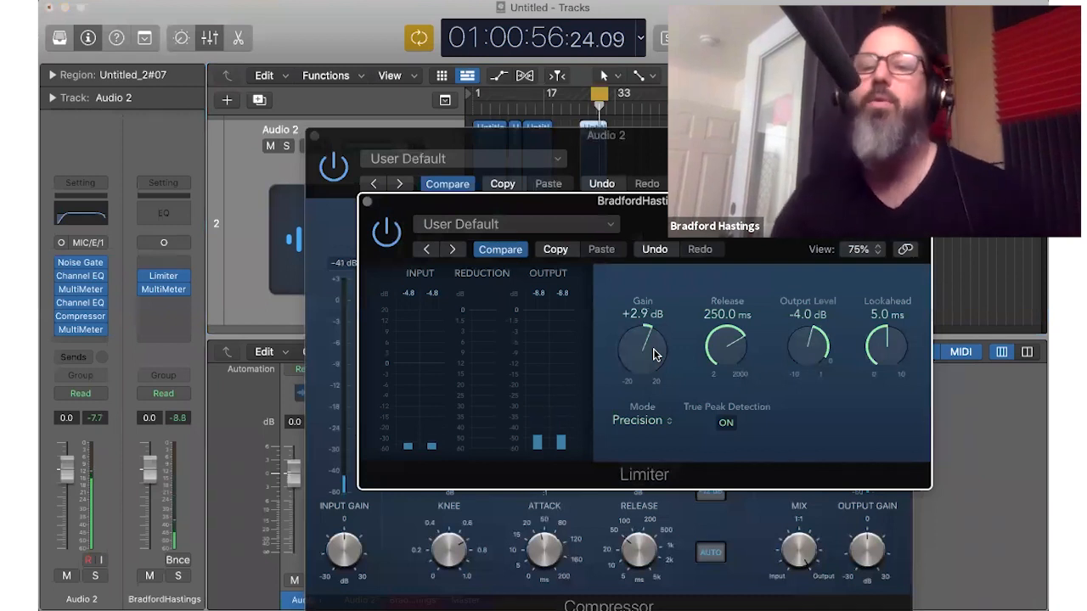
pyautogui.moveTo(652, 340); pyautogui.dragTo(652, 334)
pyautogui.press('space')
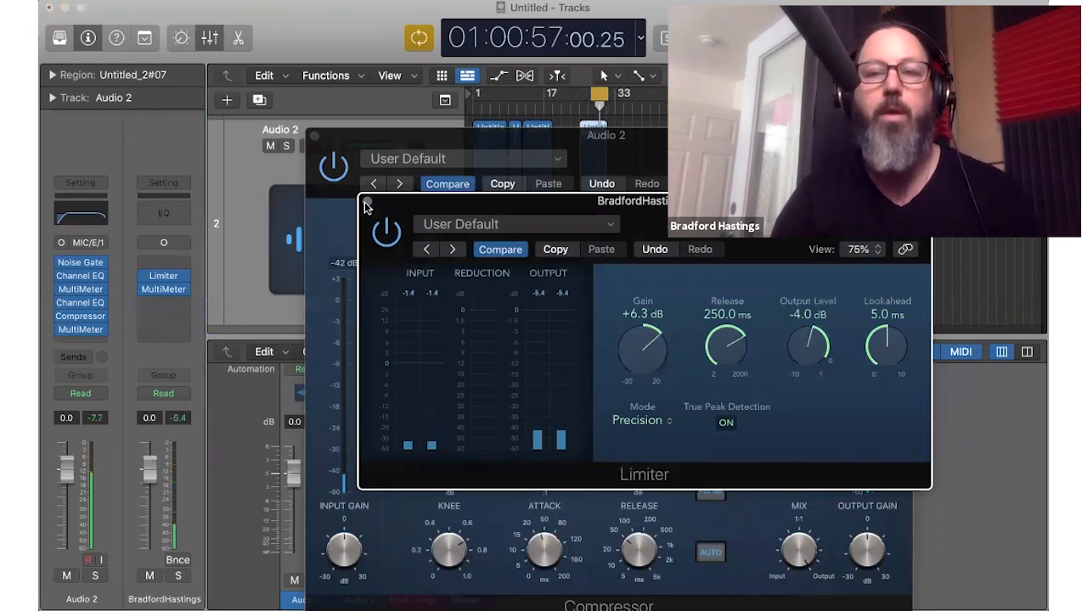
pyautogui.click(313, 137)
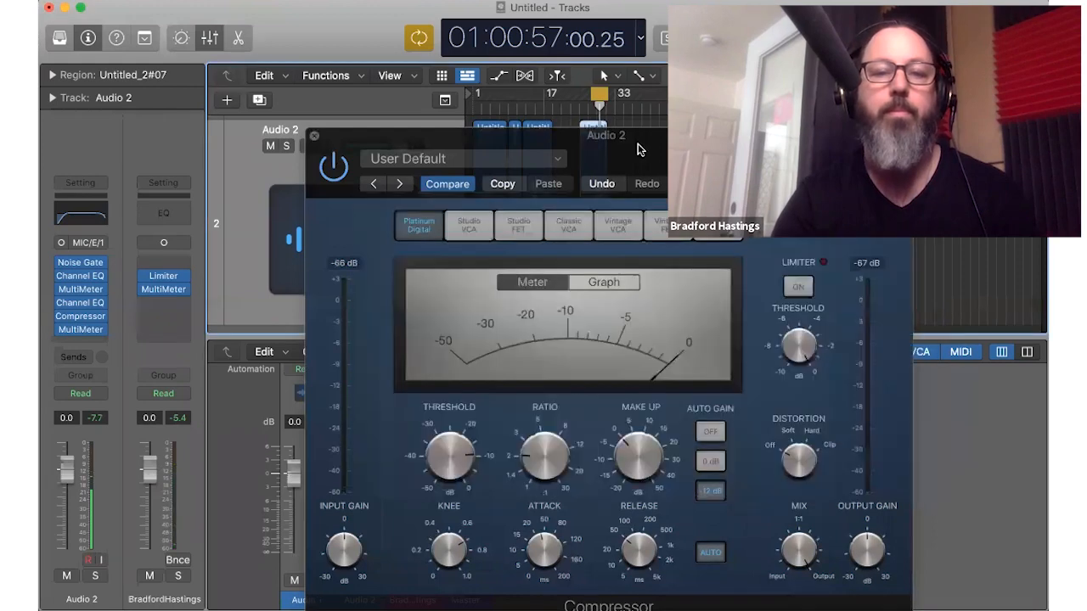